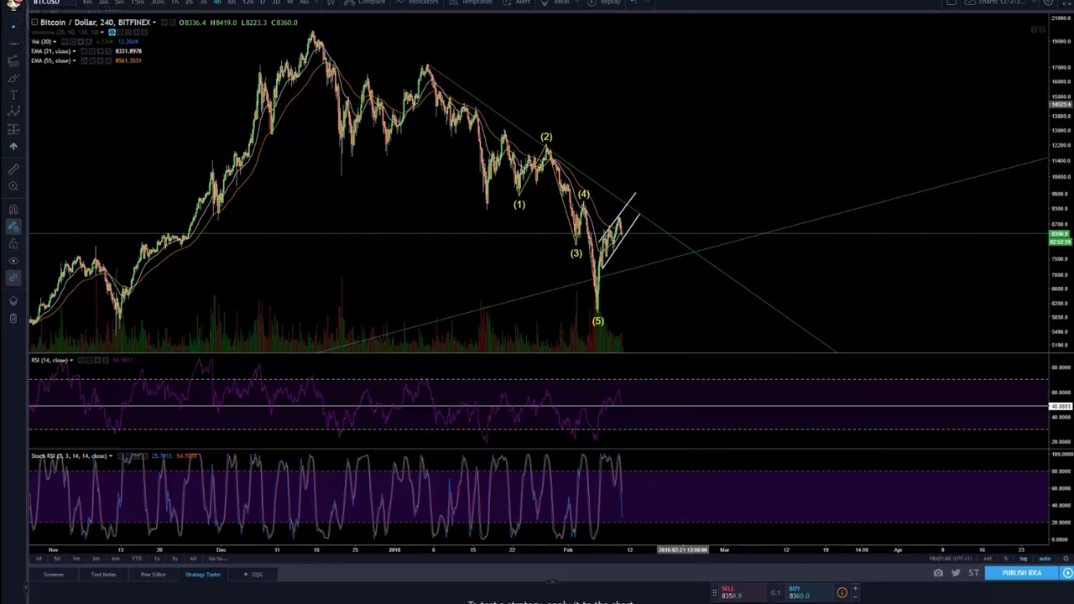
# Examine the 4-hour Bitcoin chart's decline, its numbered wave count and the rising channel at the latest prices
pyautogui.moveTo(654, 128)
pyautogui.mouseDown()
pyautogui.moveTo(566, 120)
pyautogui.moveTo(652, 131)
pyautogui.mouseUp()
pyautogui.scroll(2, 700, 129)
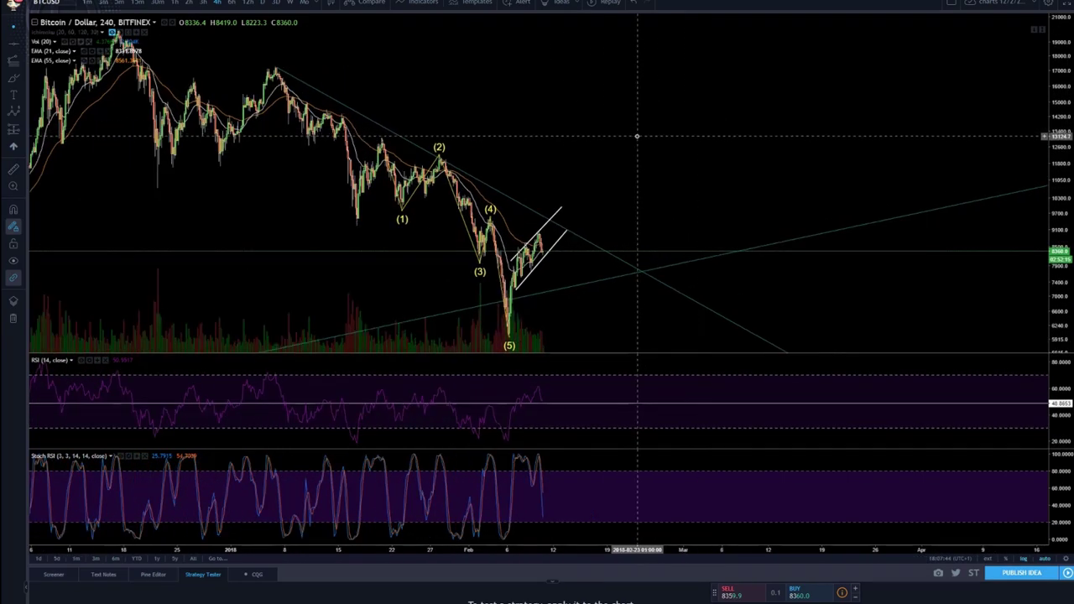
pyautogui.scroll(-2, 621, 134)
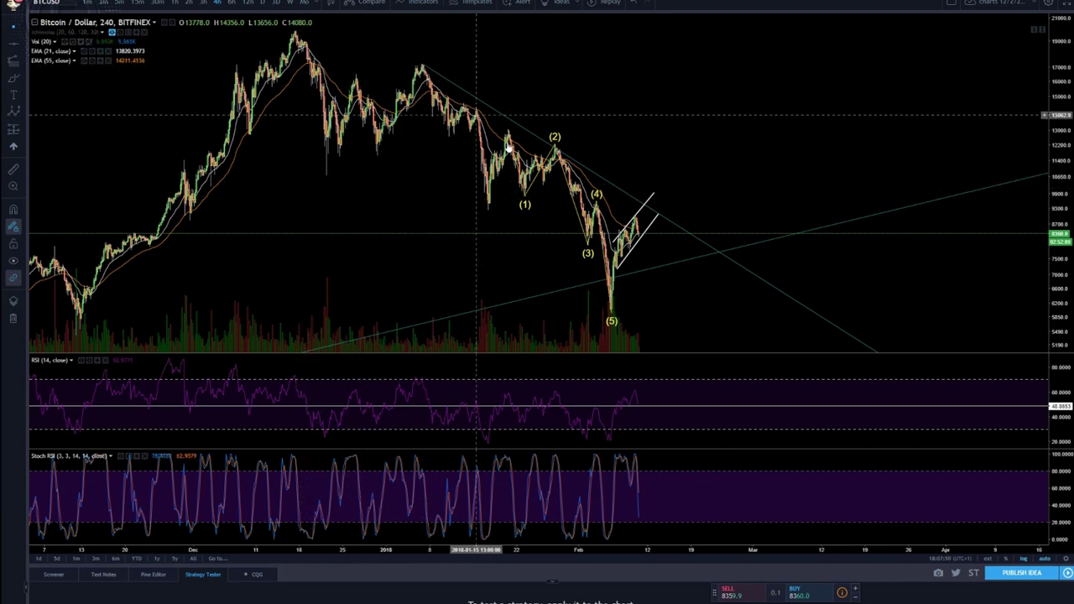
pyautogui.scroll(1, 694, 109)
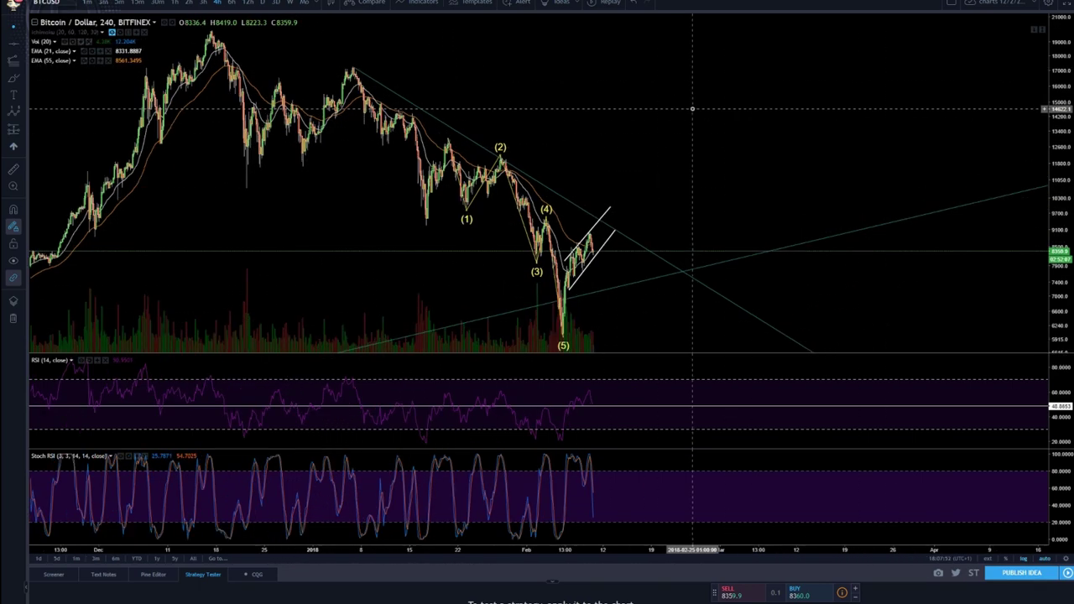
pyautogui.scroll(1, 692, 109)
pyautogui.scroll(-1, 692, 109)
pyautogui.scroll(1, 630, 123)
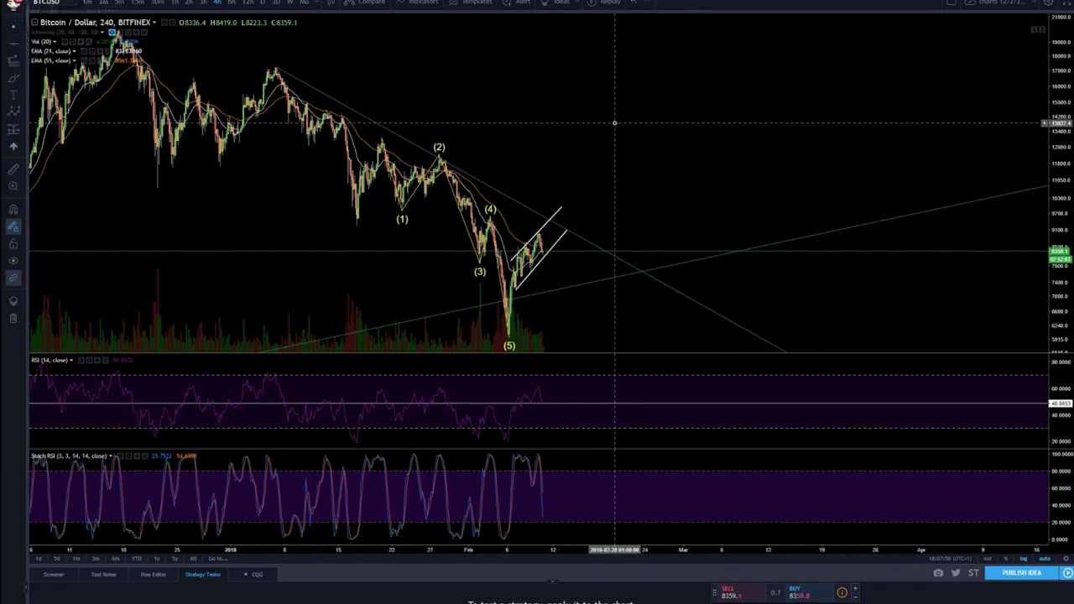
# Delete the five-wave Elliott count drawn along the decline to the February low
pyautogui.moveTo(614, 123); pyautogui.dragTo(710, 84)
pyautogui.scroll(1, 619, 139)
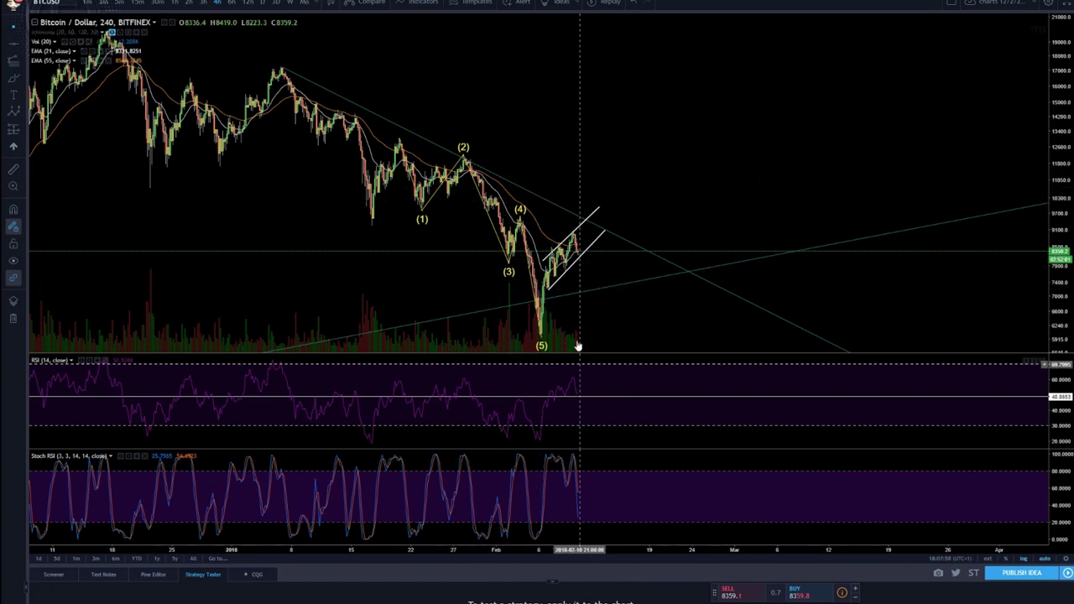
pyautogui.click(493, 226)
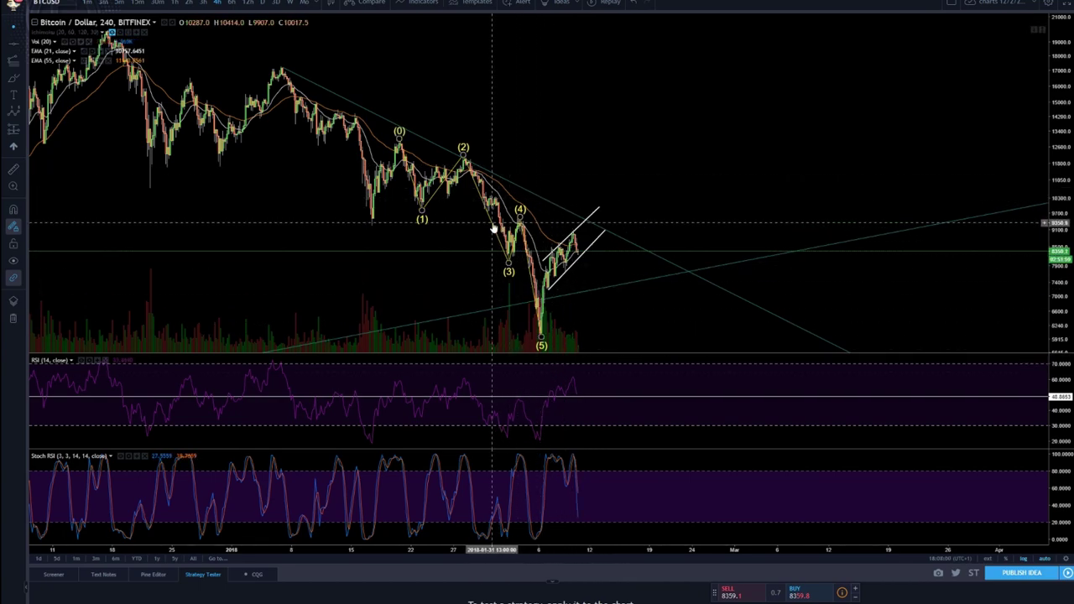
pyautogui.press('Delete')
# Switch the Bitcoin chart from the 4-hour to the 1-hour timeframe, focused on the rising channel
pyautogui.scroll(1, 631, 161)
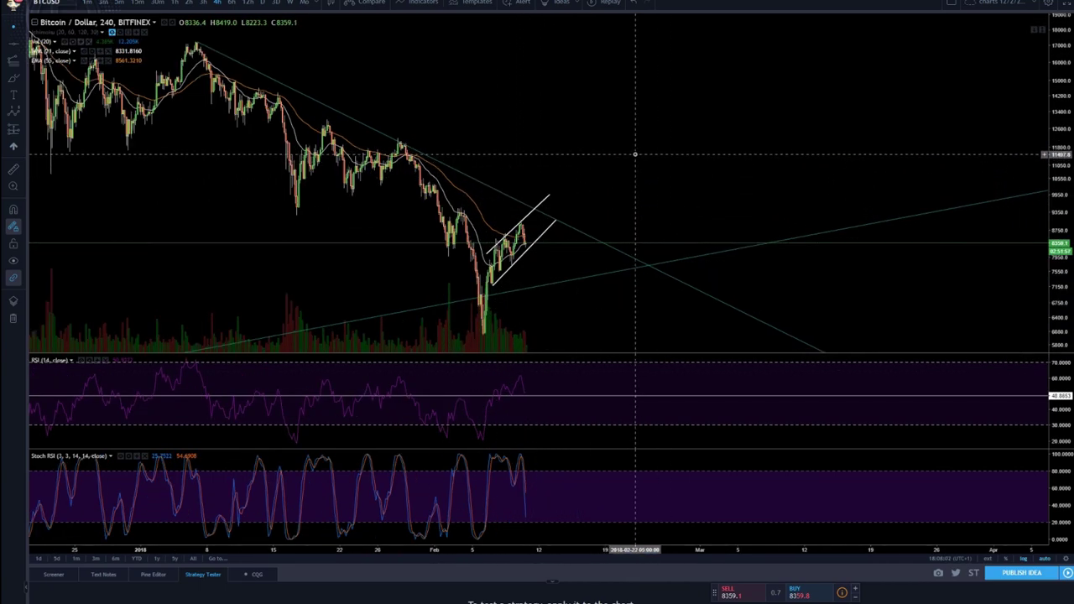
pyautogui.moveTo(635, 154); pyautogui.dragTo(700, 151)
pyautogui.scroll(2, 599, 153)
pyautogui.moveTo(600, 154); pyautogui.dragTo(757, 127)
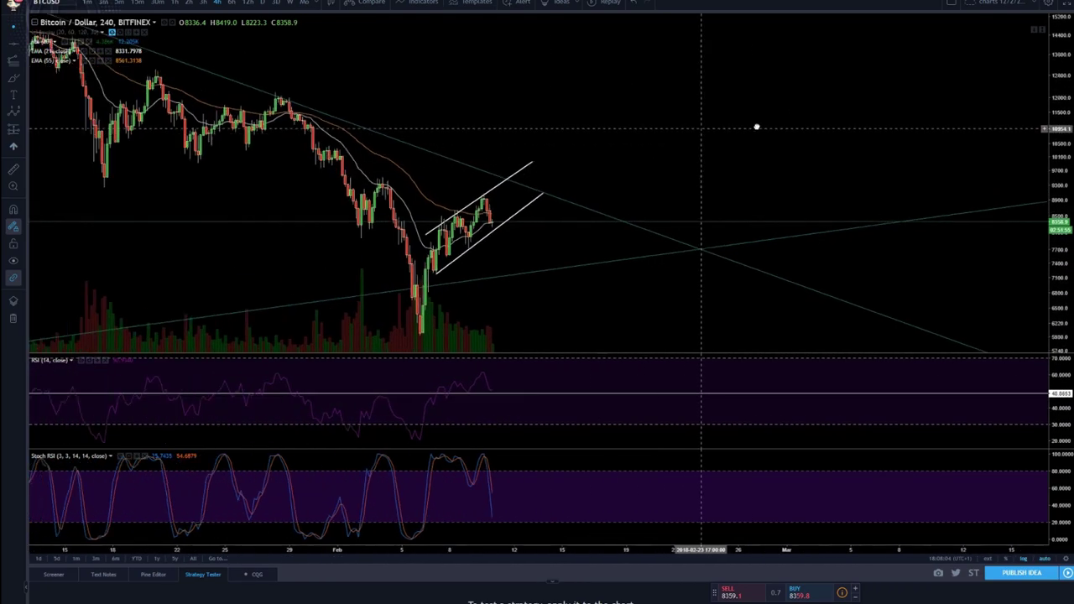
pyautogui.scroll(2, 757, 127)
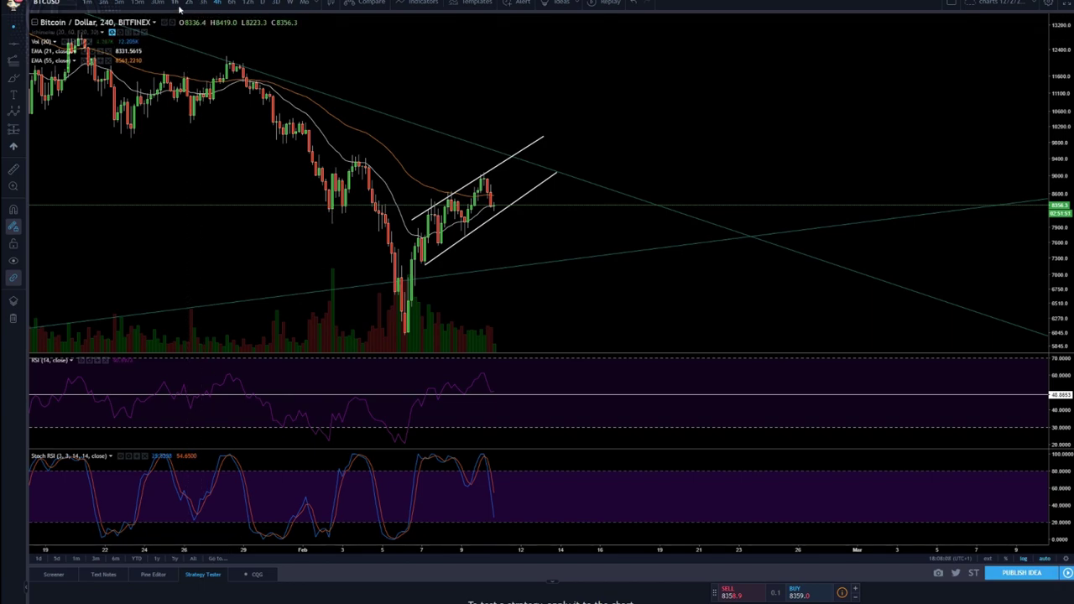
pyautogui.click(177, 5)
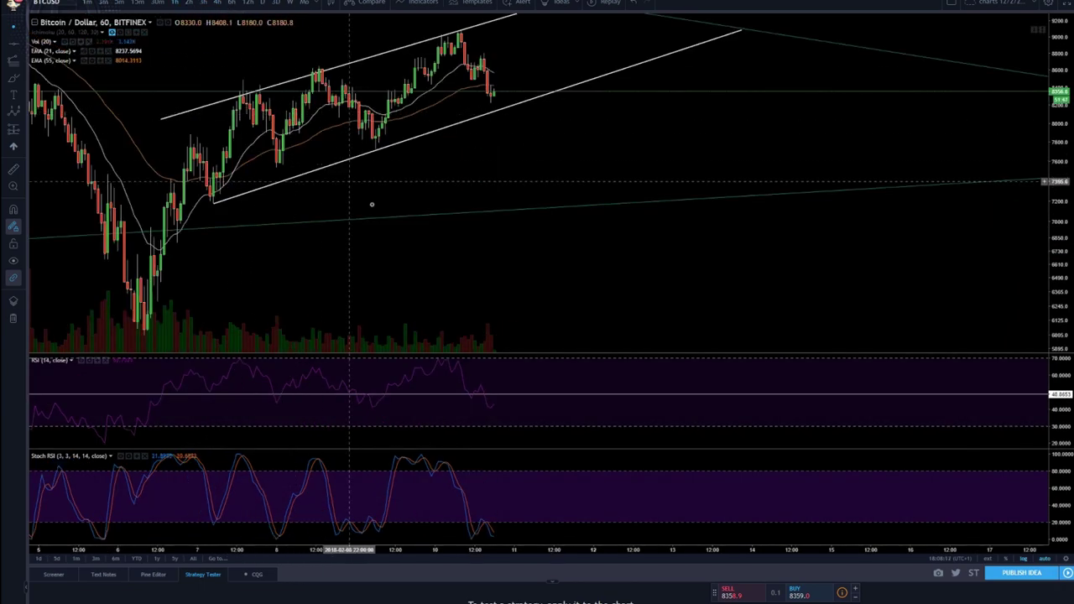
# Try a five-wave Elliott count from the February 6 low to the first high at the channel's upper line, and remove it
pyautogui.scroll(-3, 412, 221)
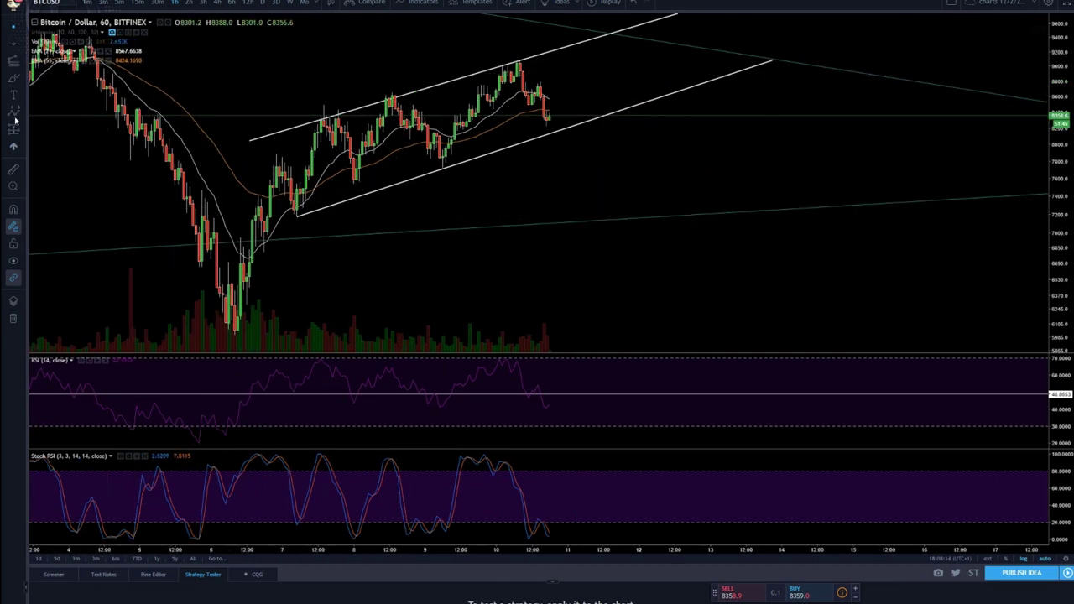
pyautogui.click(17, 116)
pyautogui.click(235, 340)
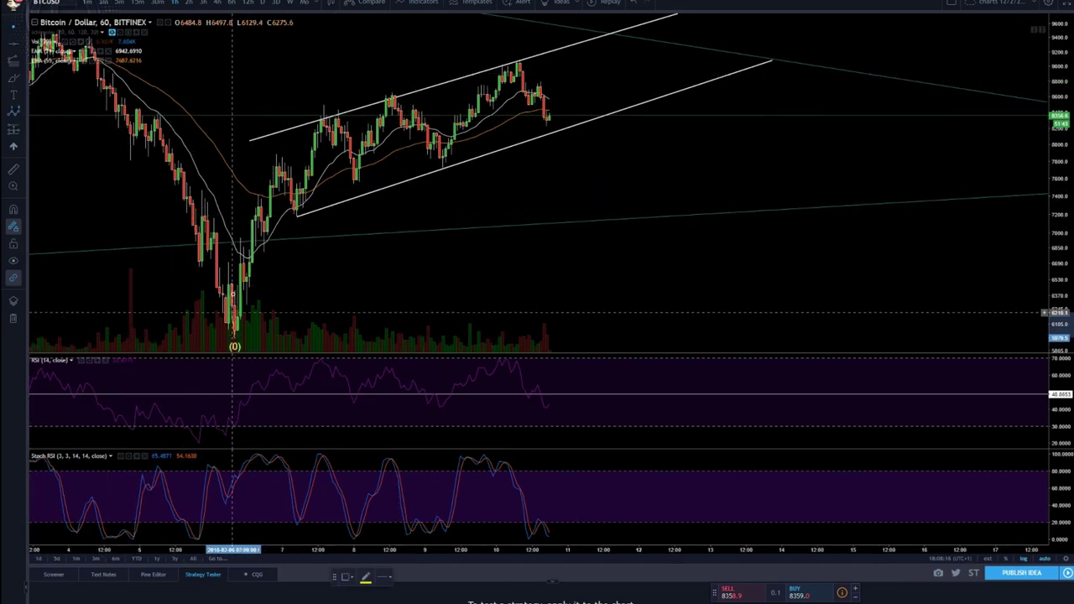
pyautogui.click(262, 190)
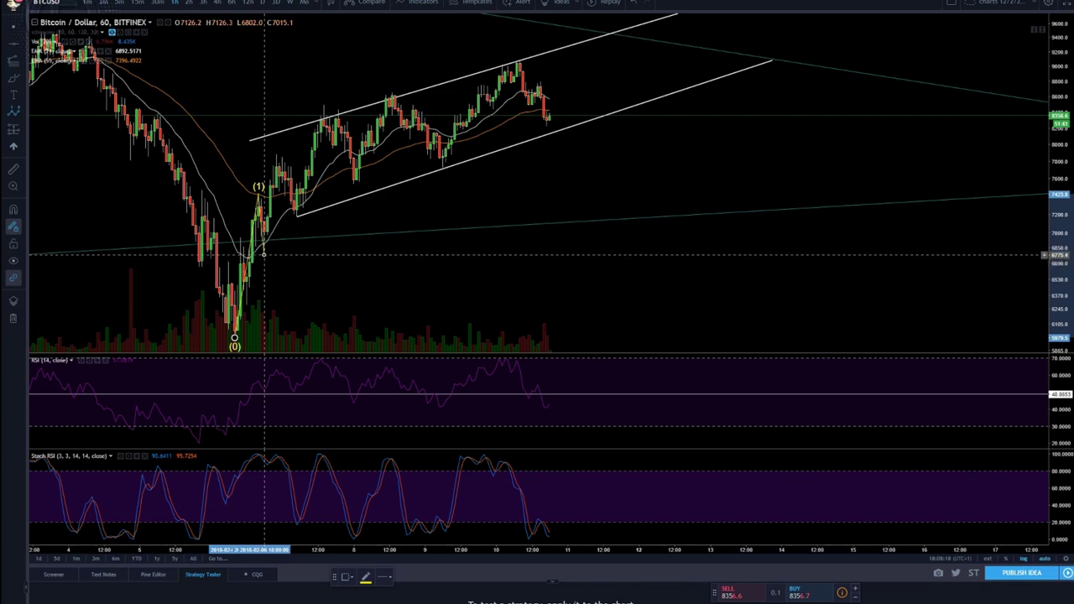
pyautogui.click(264, 253)
pyautogui.click(273, 153)
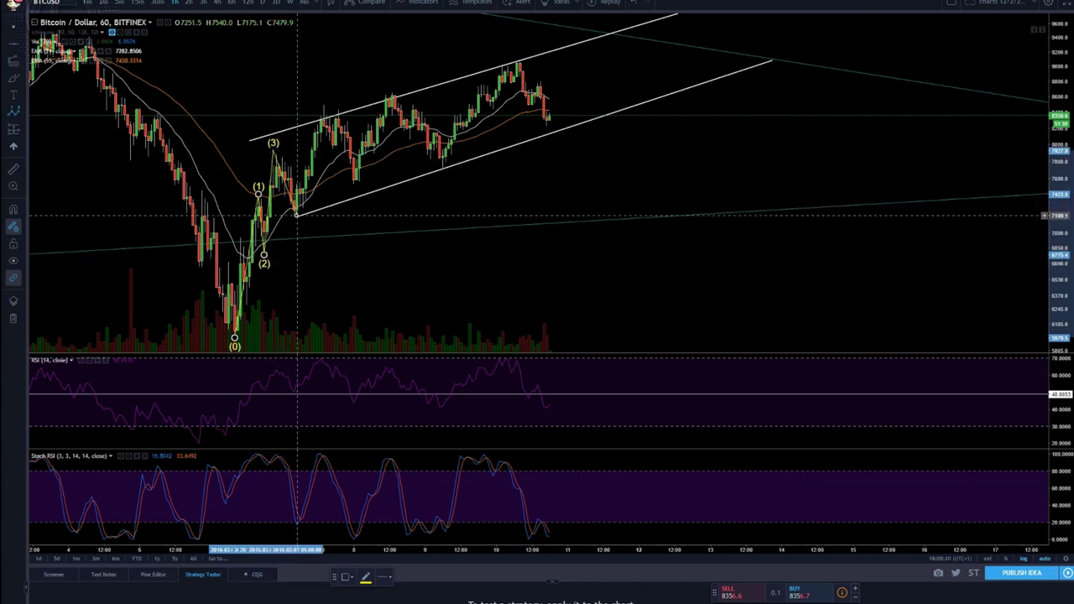
pyautogui.click(297, 216)
pyautogui.click(323, 101)
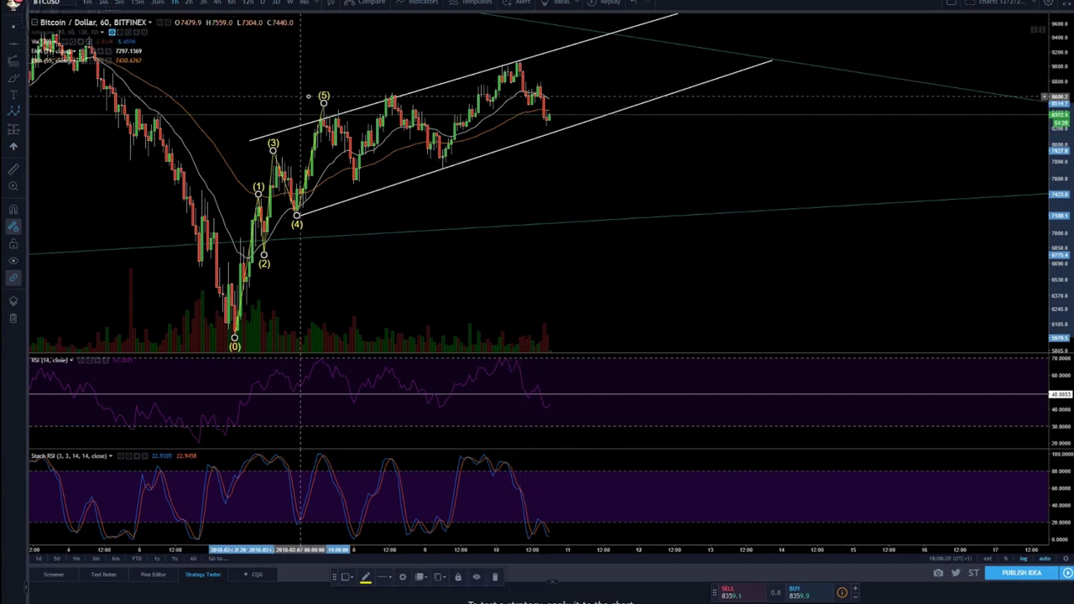
pyautogui.press('Delete')
# Examine the 1-hour rising channel and where the latest candles sit relative to its lower trendline
pyautogui.hscroll(-5, 327, 118)
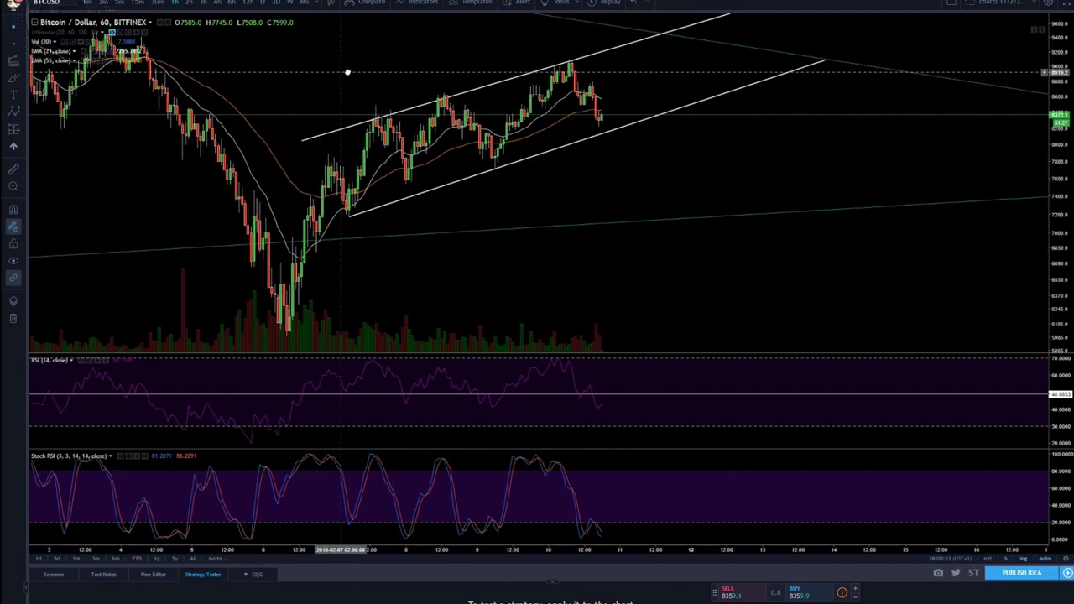
pyautogui.scroll(-3, 690, 151)
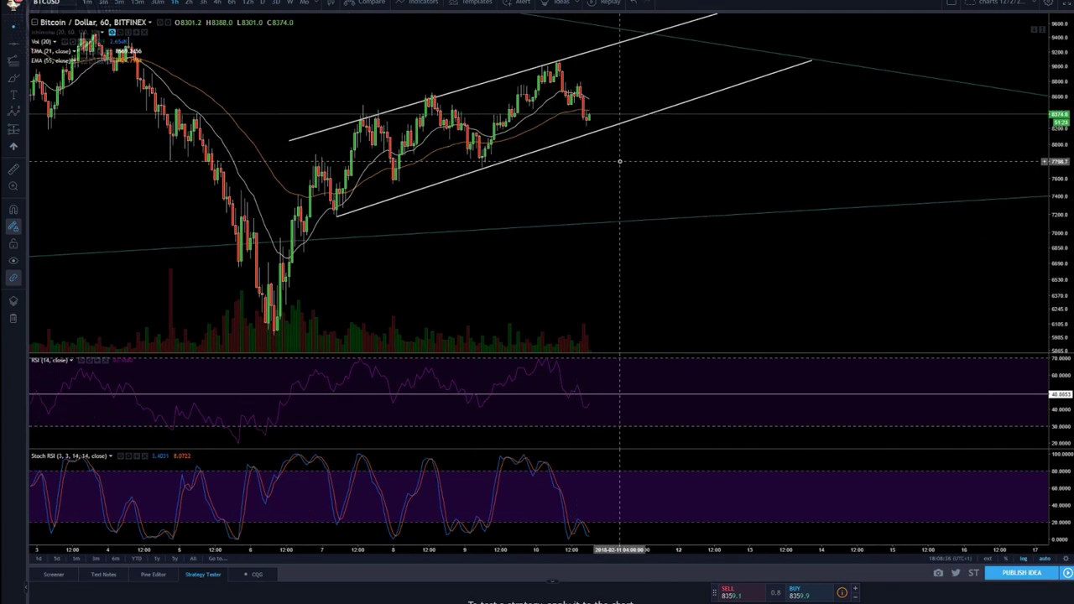
pyautogui.scroll(1, 619, 161)
pyautogui.scroll(2, 619, 161)
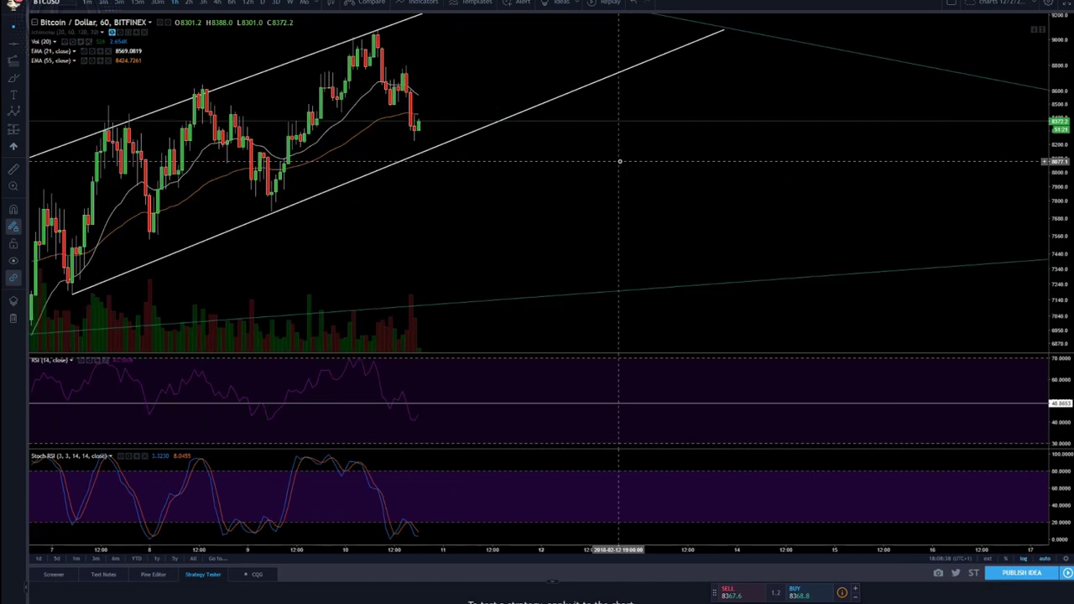
pyautogui.scroll(-1, 505, 128)
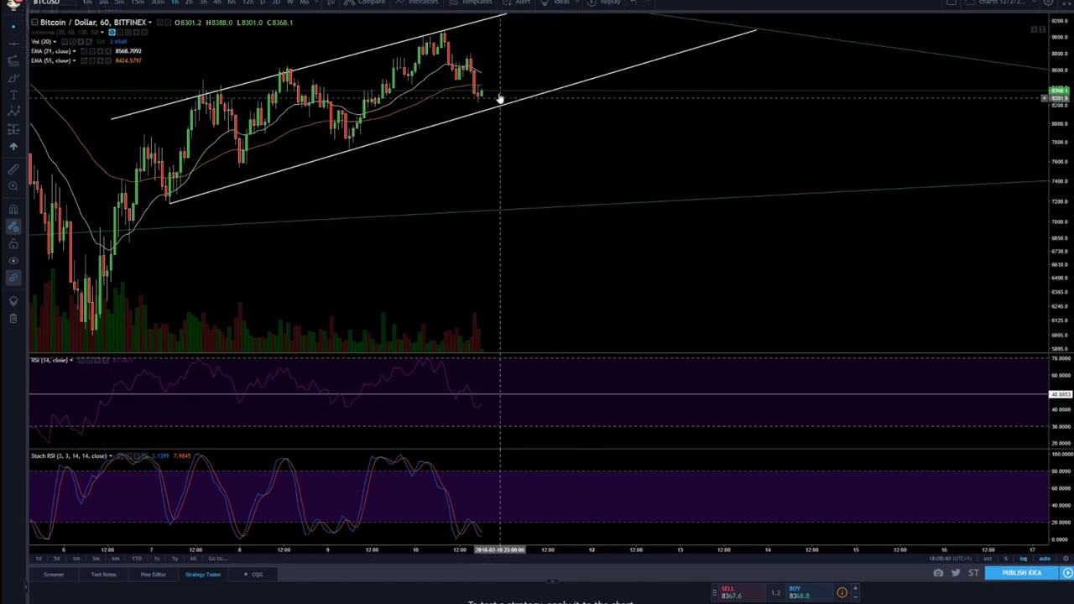
pyautogui.scroll(-1, 576, 92)
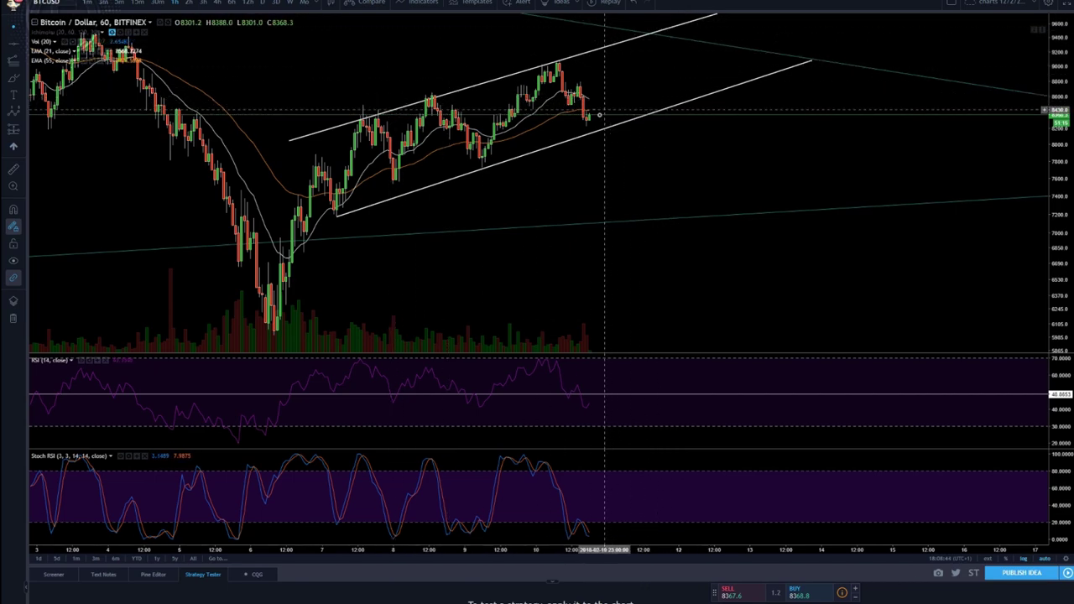
pyautogui.scroll(2, 579, 117)
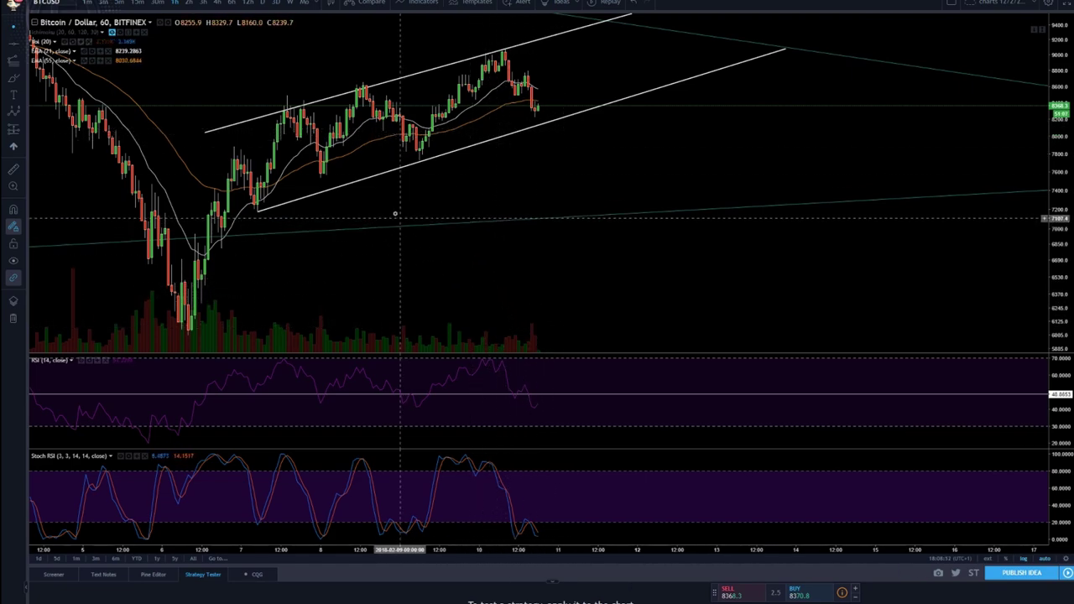
# Place a Fib Retracement over the rally, from about 6,005 at the February 6 low up to about 9,089
pyautogui.click(25, 69)
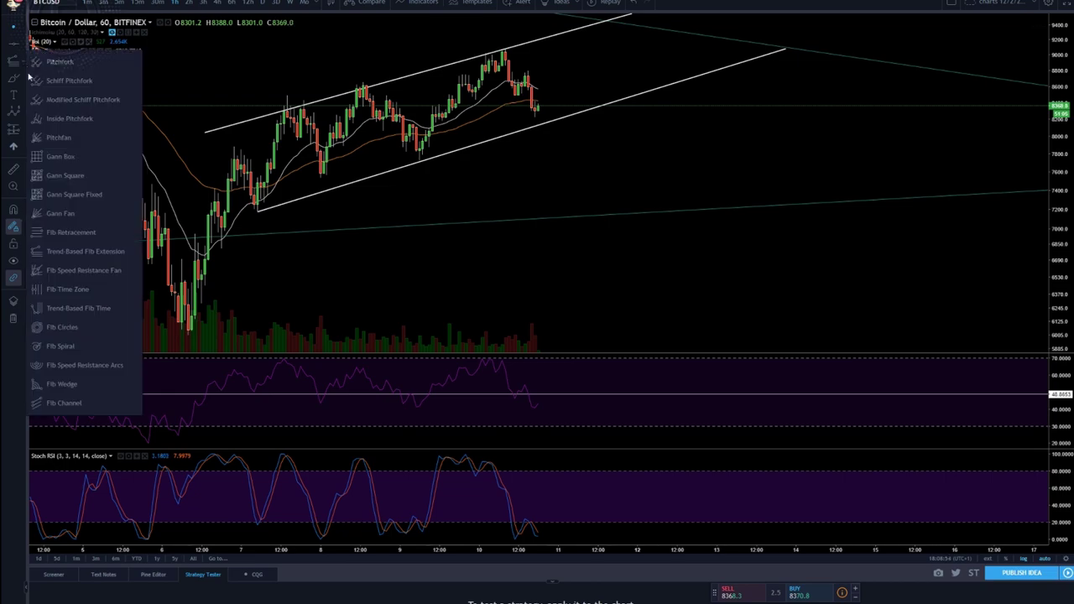
pyautogui.click(67, 234)
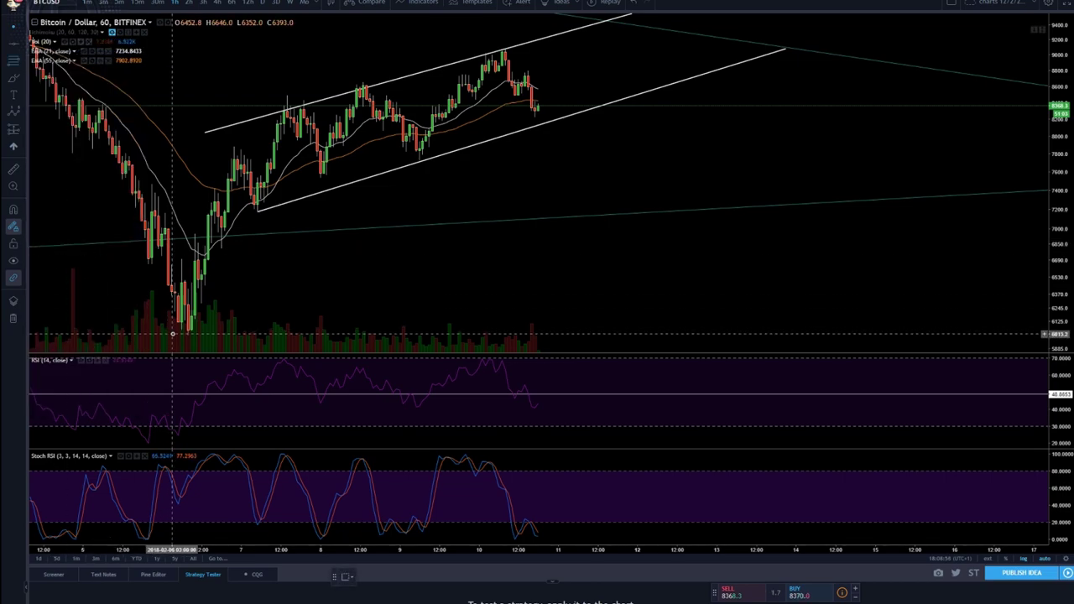
pyautogui.click(172, 334)
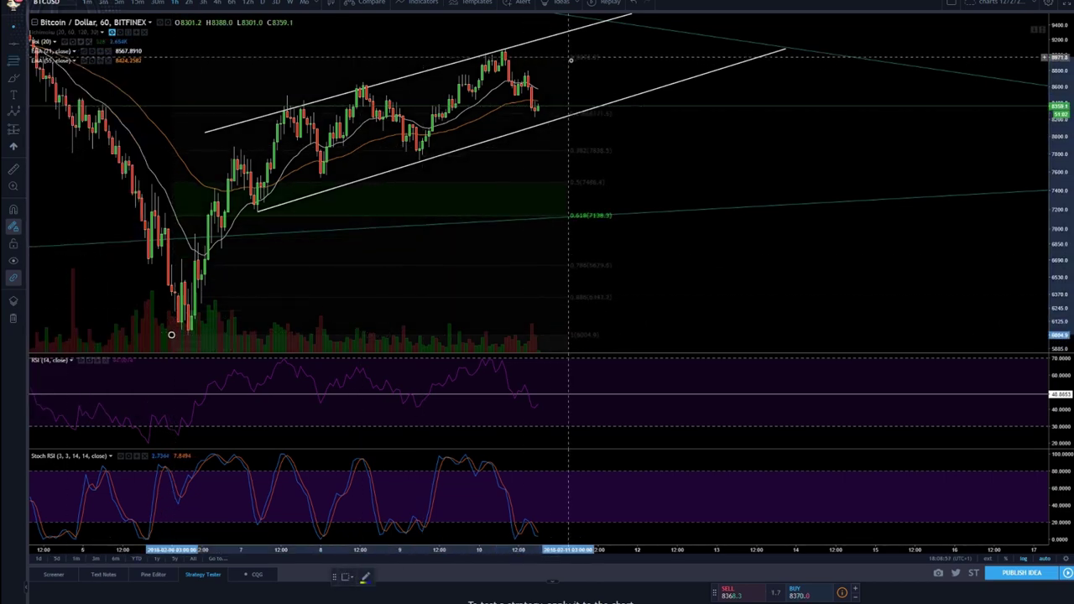
pyautogui.click(640, 48)
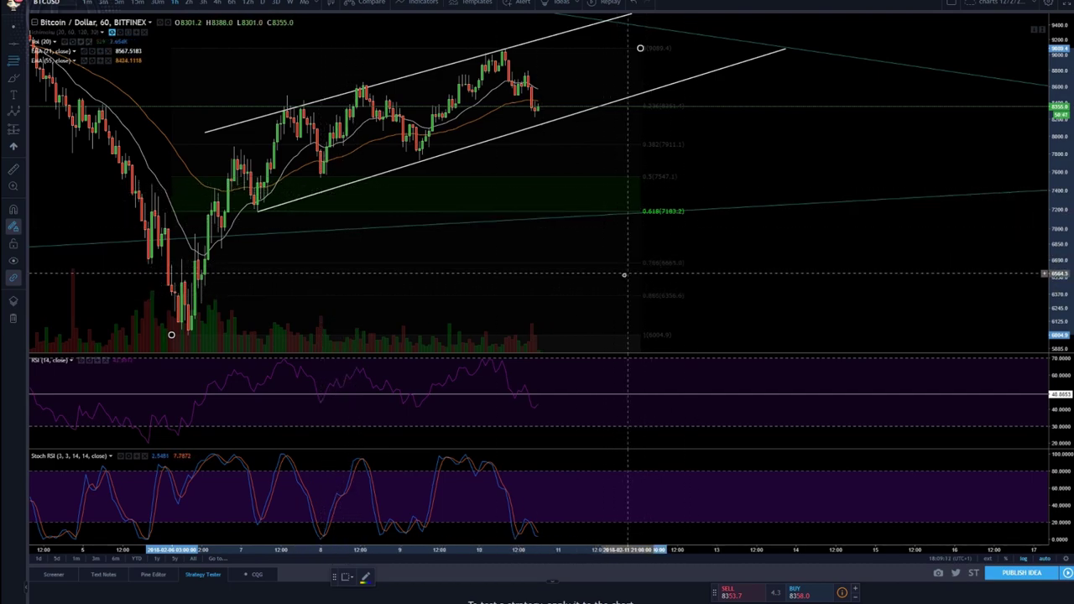
# Check the retracement levels against the channel and the wider decline, and delete the retracement
pyautogui.scroll(-5, 698, 259)
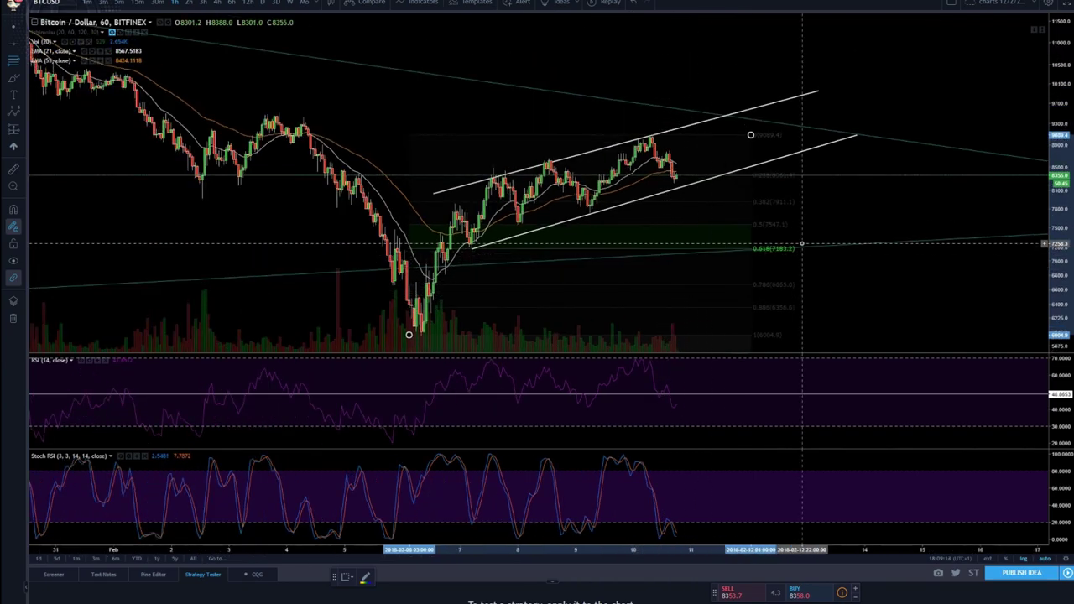
pyautogui.scroll(3, 786, 242)
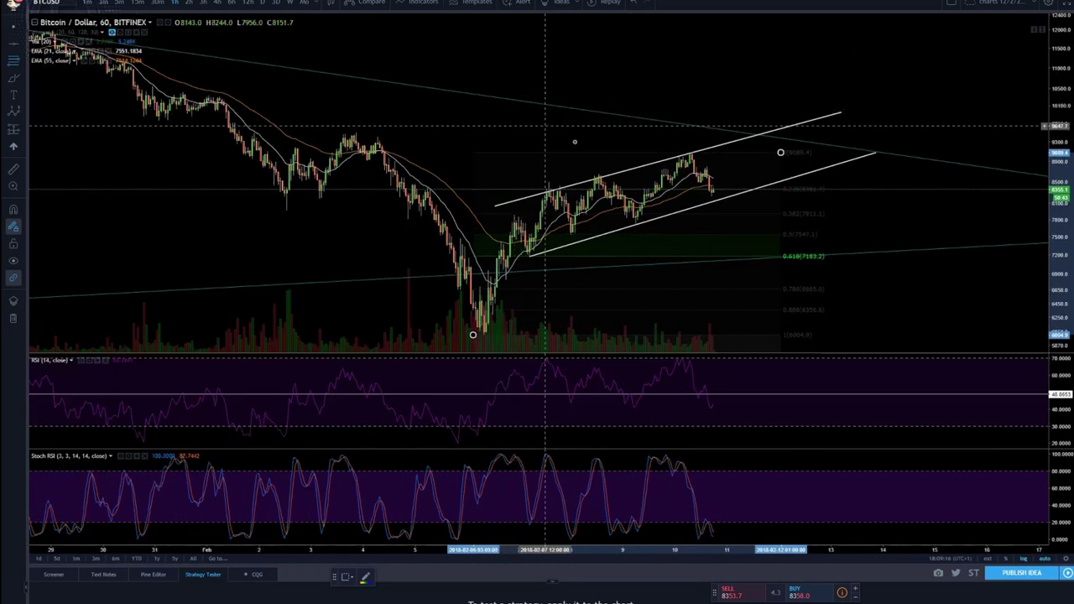
pyautogui.scroll(-2, 646, 209)
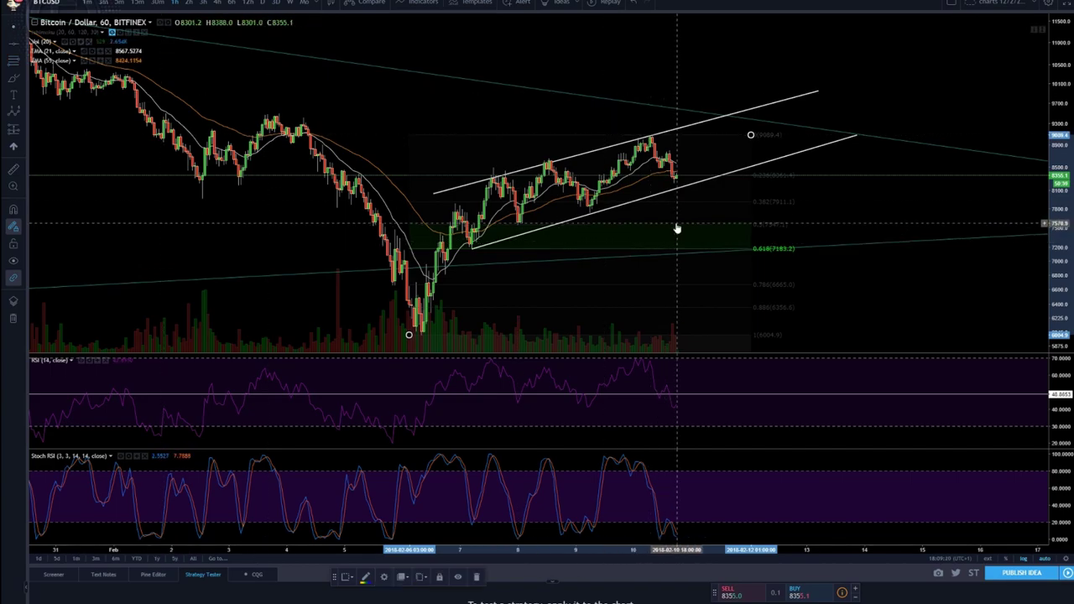
pyautogui.scroll(-4, 677, 227)
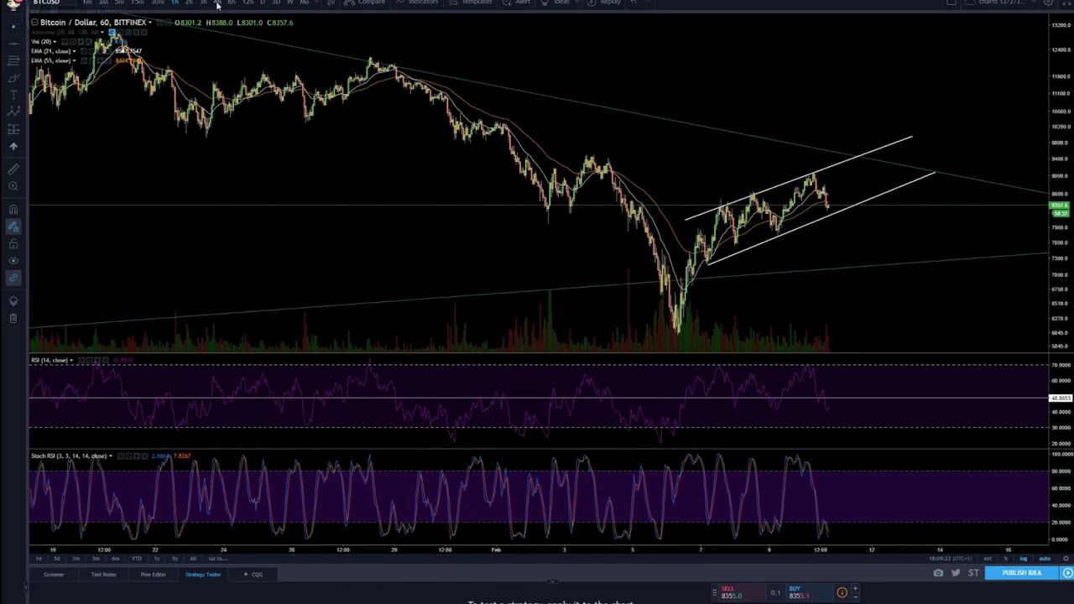
# Switch the chart back to the 4-hour timeframe and bring the decline from the January high into view
pyautogui.click(217, 3)
pyautogui.scroll(3, 806, 218)
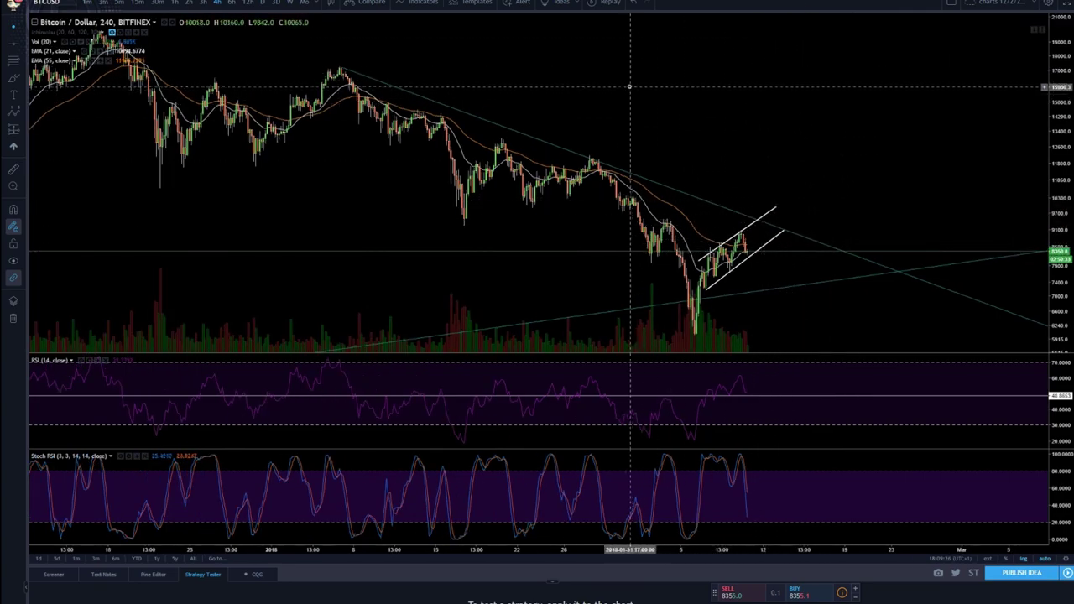
pyautogui.scroll(-2, 630, 84)
pyautogui.scroll(-2, 624, 82)
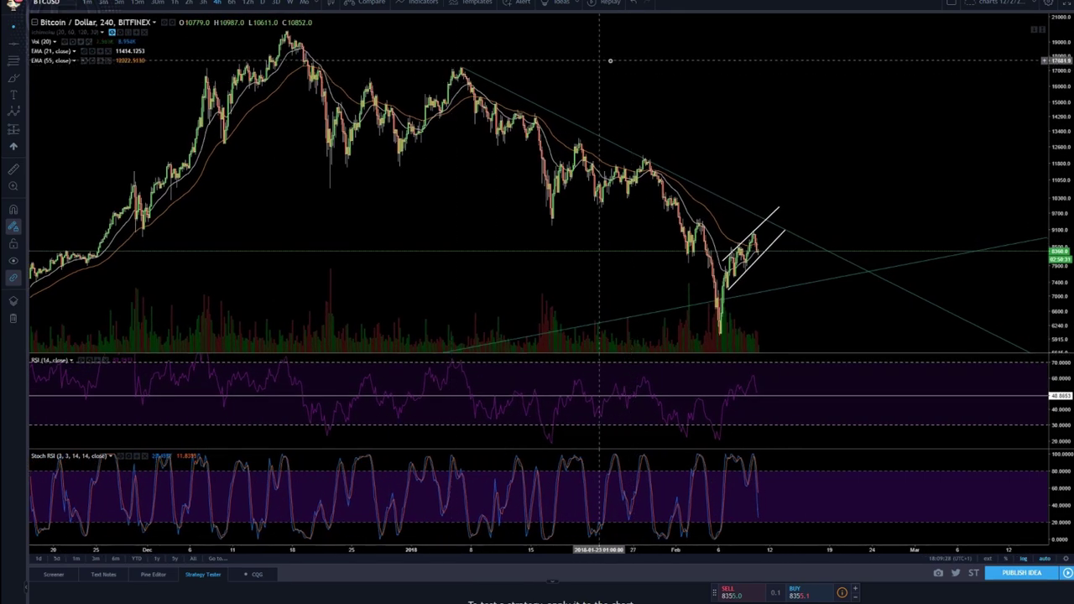
pyautogui.moveTo(612, 69); pyautogui.dragTo(425, 69)
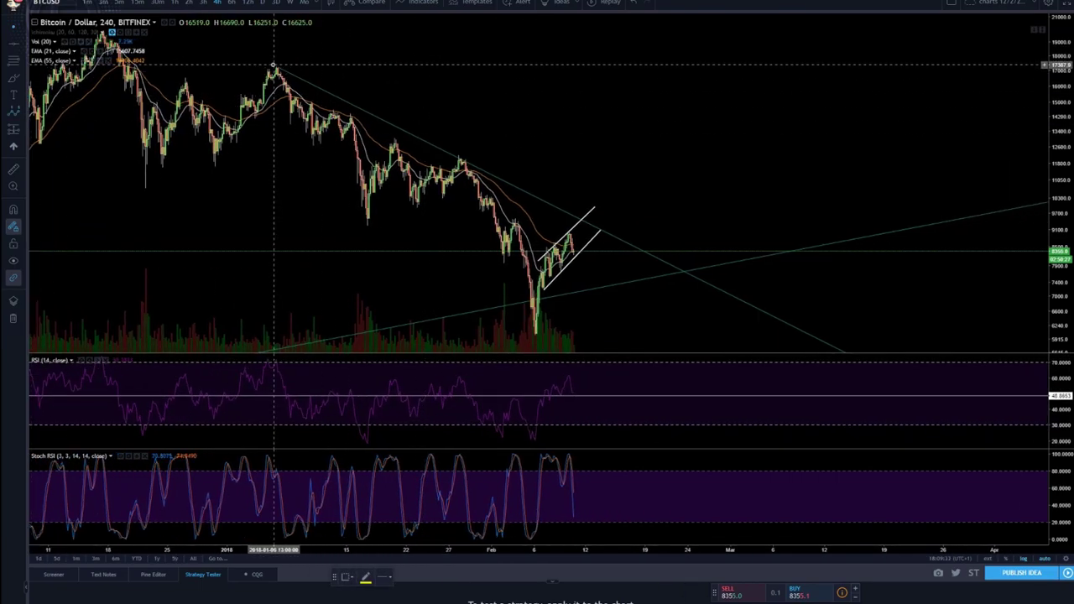
# Draw an Elliott impulse wave down the decline, from the January 6 high near 17,194 to a projected wave 5 near 5,424 on February 21
pyautogui.scroll(-1, 430, 97)
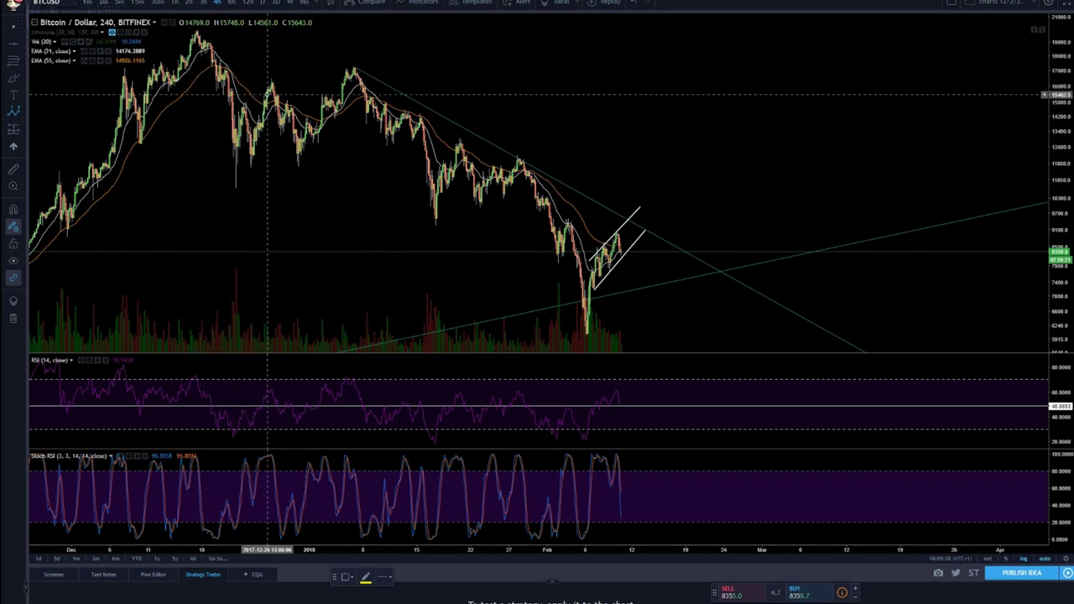
pyautogui.click(353, 69)
pyautogui.click(434, 222)
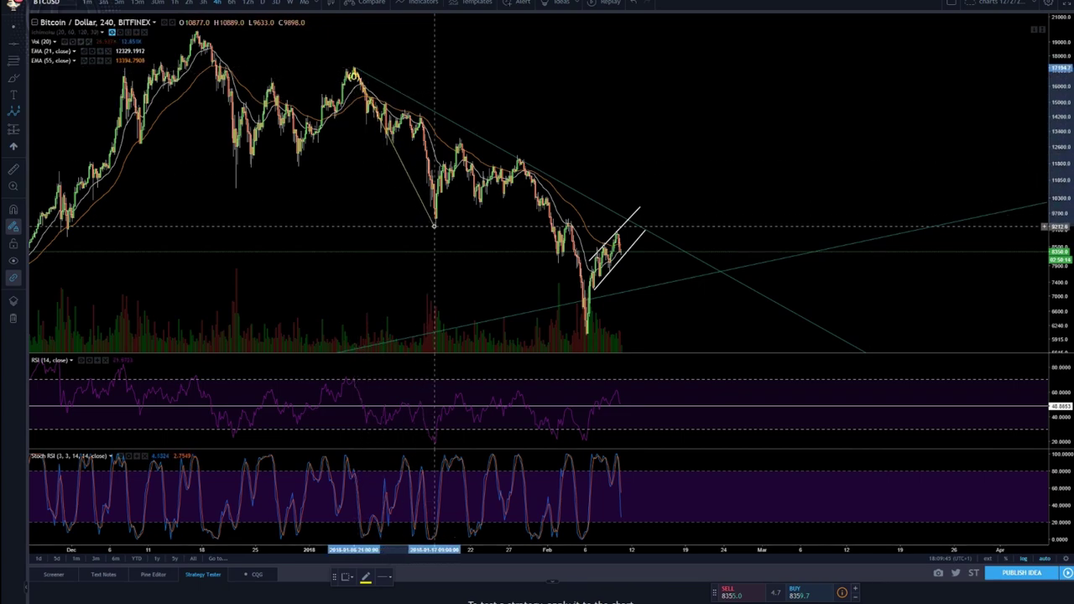
pyautogui.click(461, 137)
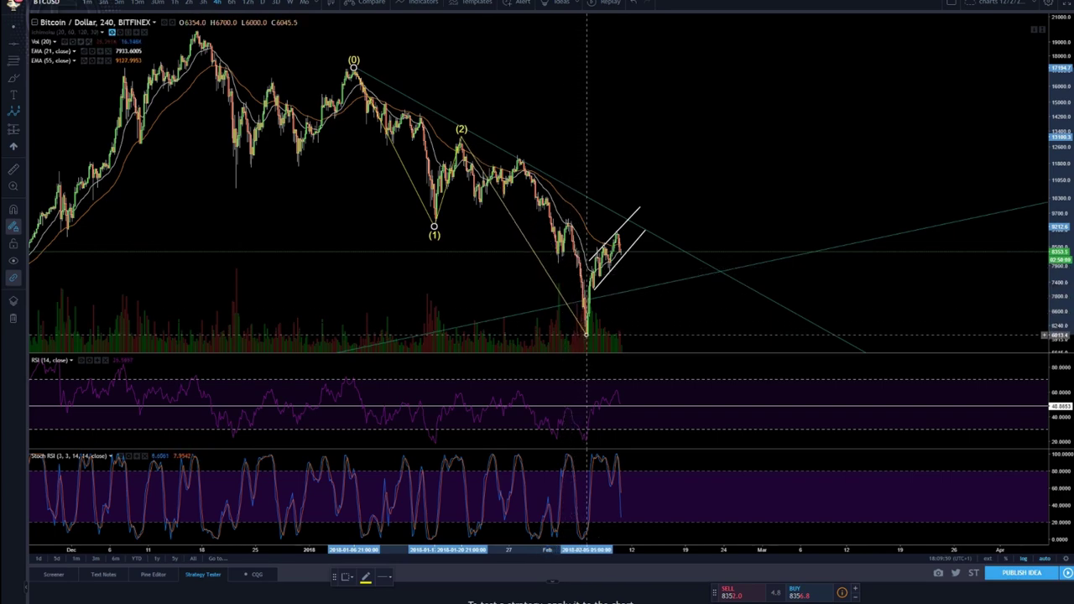
pyautogui.click(588, 334)
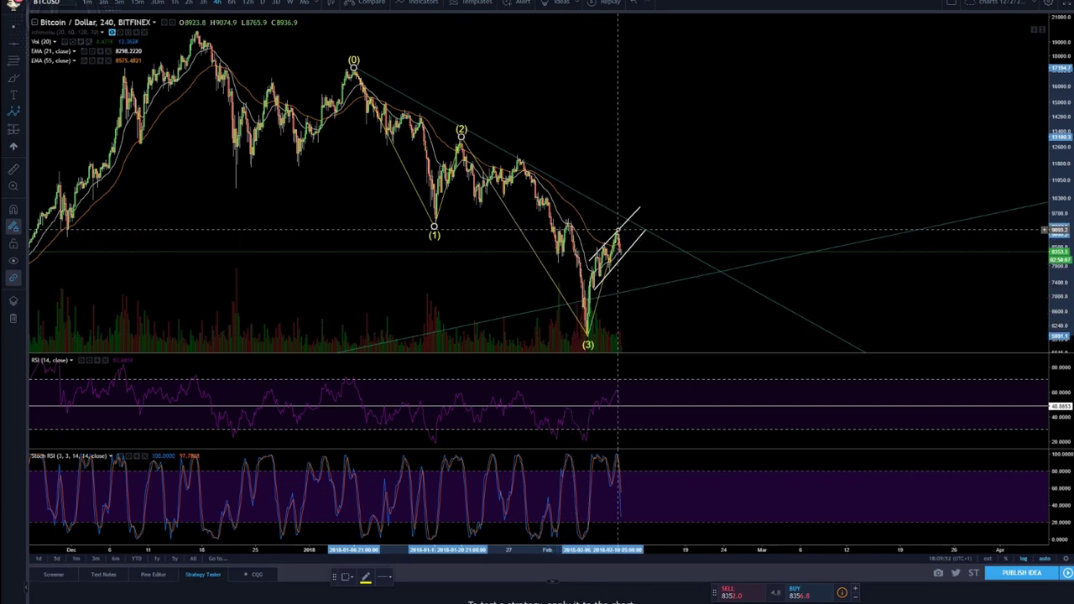
pyautogui.click(618, 230)
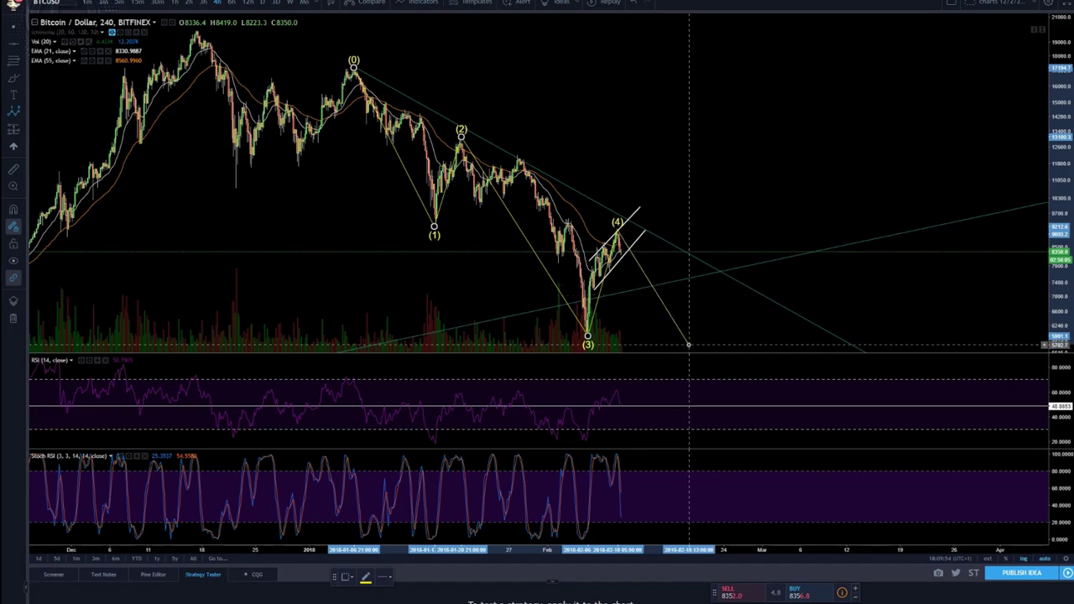
pyautogui.click(688, 346)
pyautogui.scroll(-2, 750, 259)
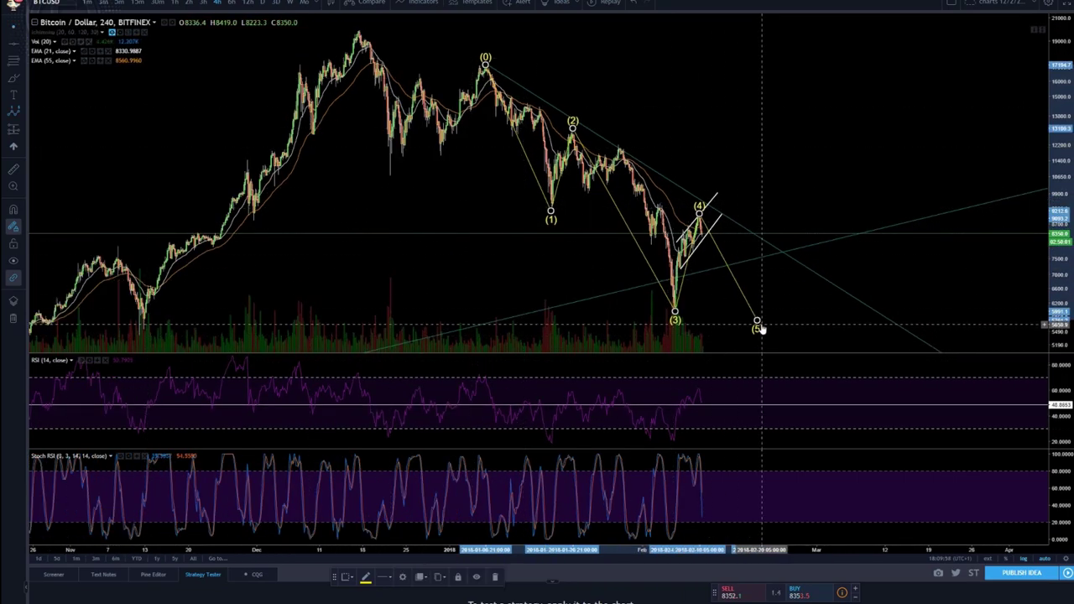
pyautogui.moveTo(758, 327); pyautogui.dragTo(772, 336)
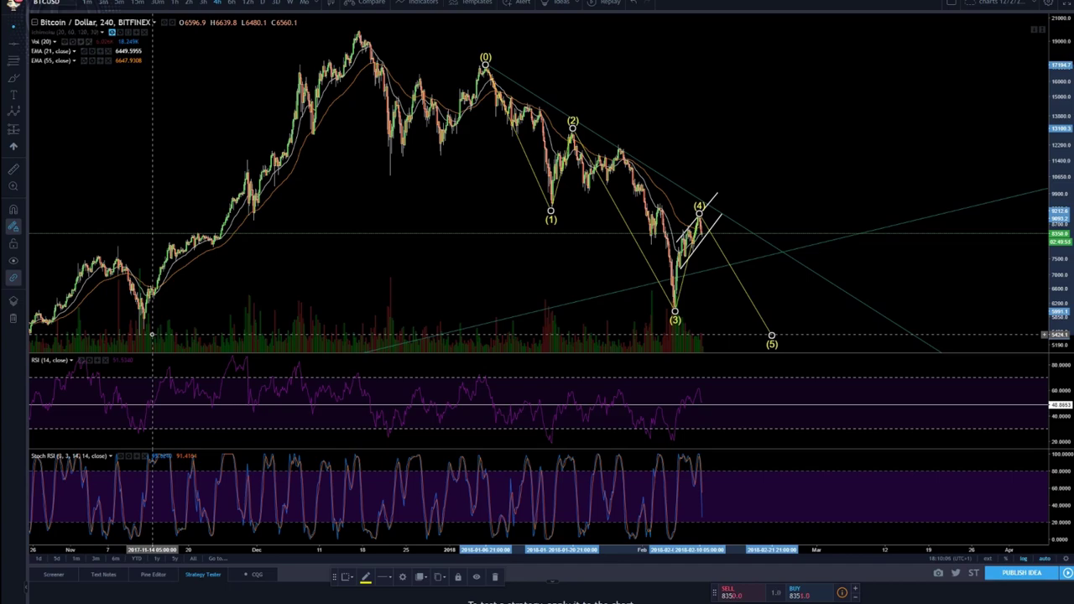
# Review the projected fifth wave against the rising channel and delete the Elliott wave count
pyautogui.scroll(5, 774, 196)
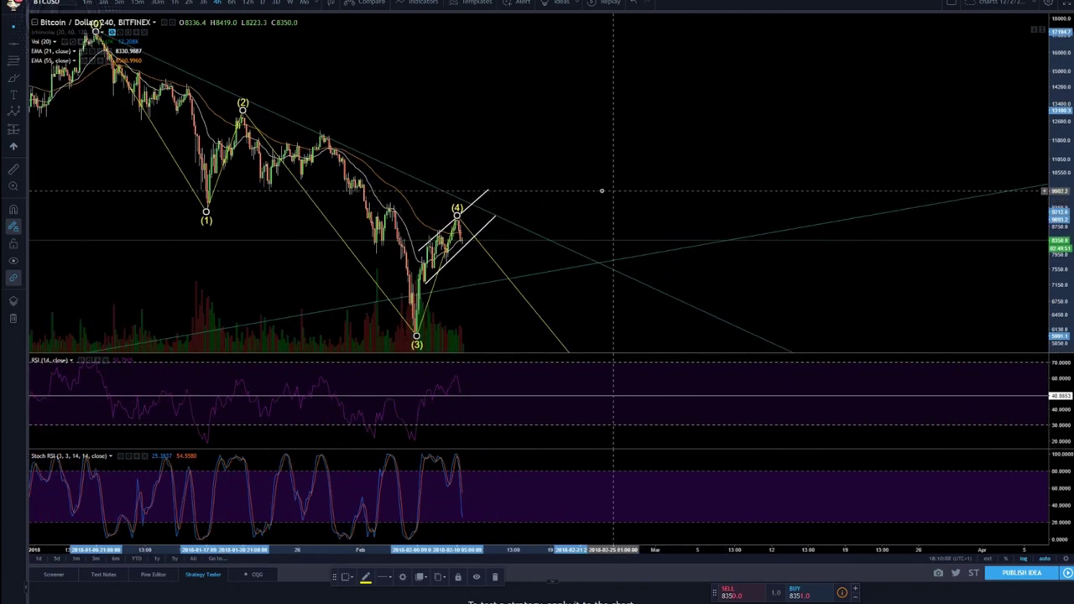
pyautogui.scroll(-2, 579, 186)
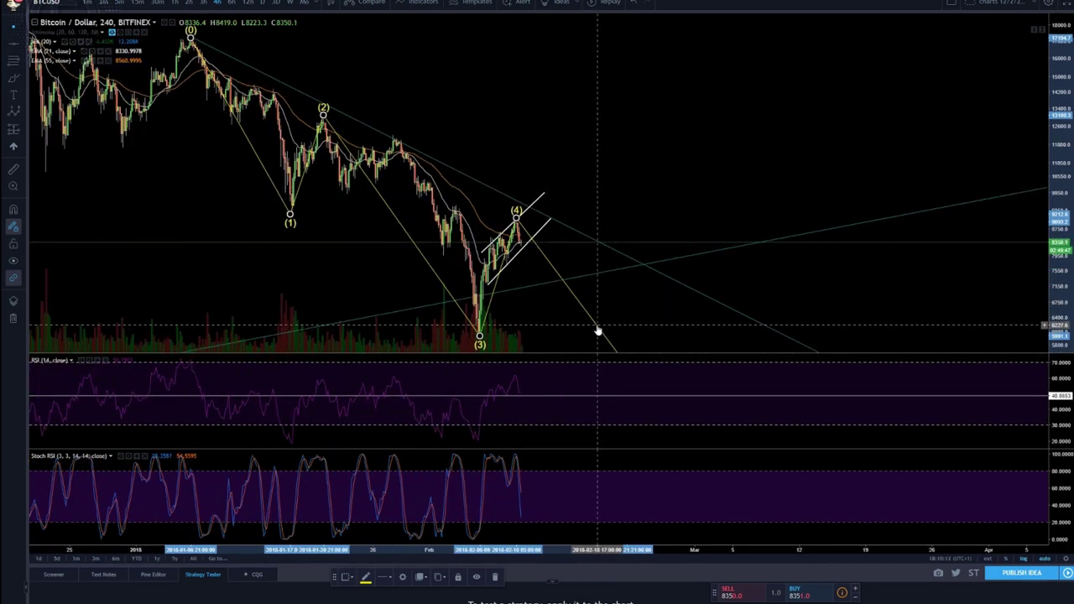
pyautogui.press('Delete')
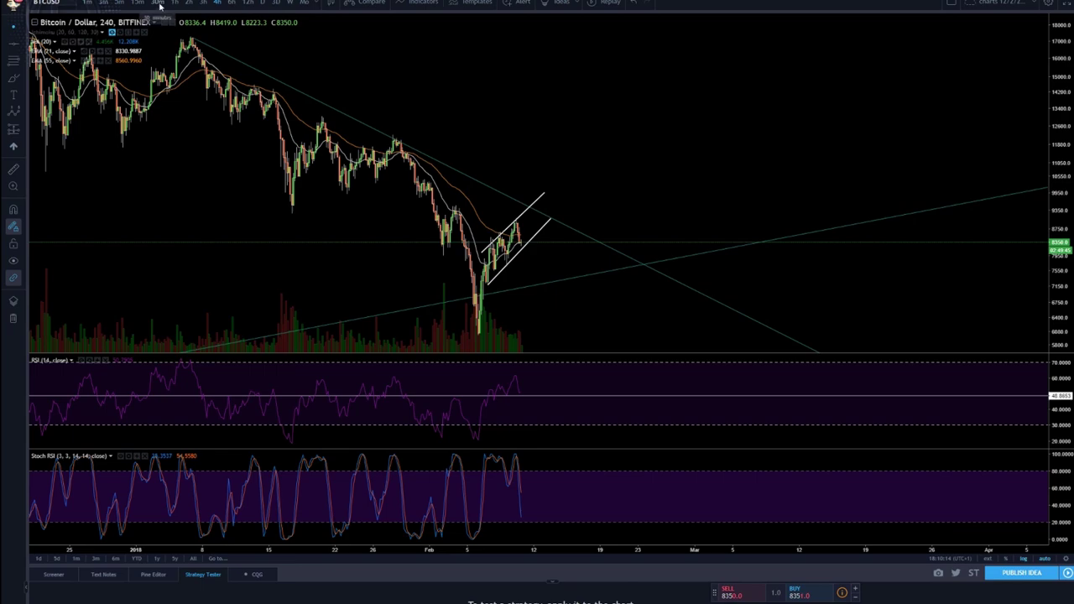
# Measure the 1-hour channel move from its February 7 low to the latest candles, and clear the measurement
pyautogui.click(174, 3)
pyautogui.scroll(2, 664, 130)
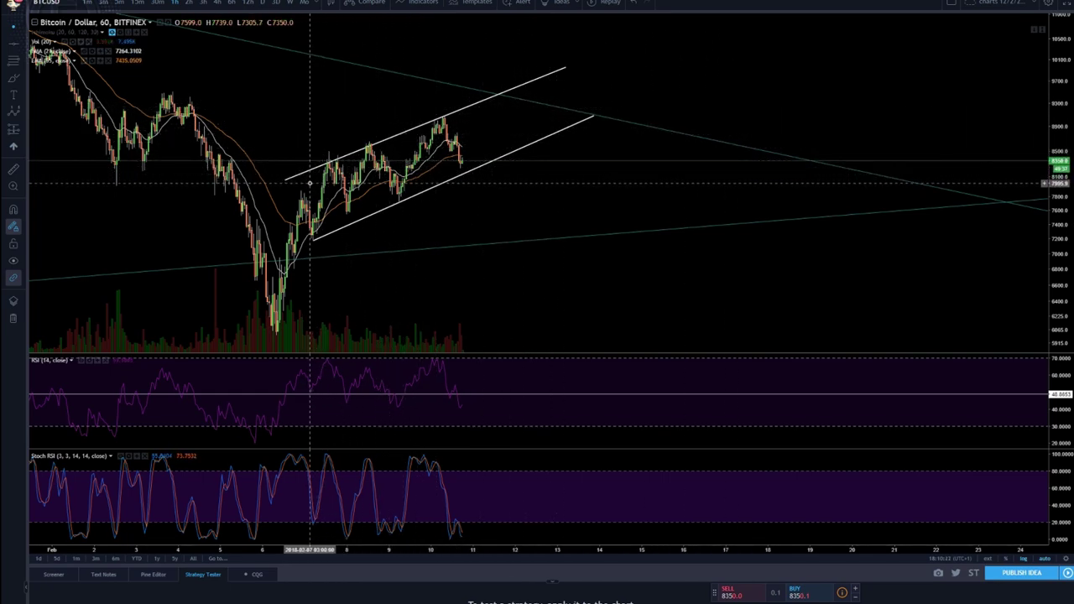
pyautogui.click(311, 230)
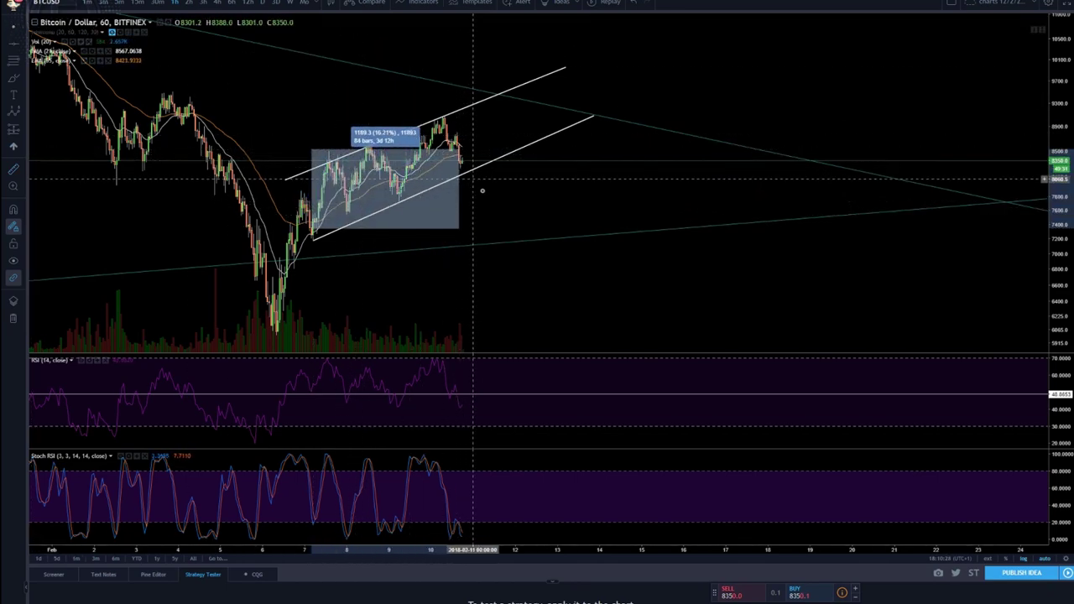
pyautogui.click(518, 204)
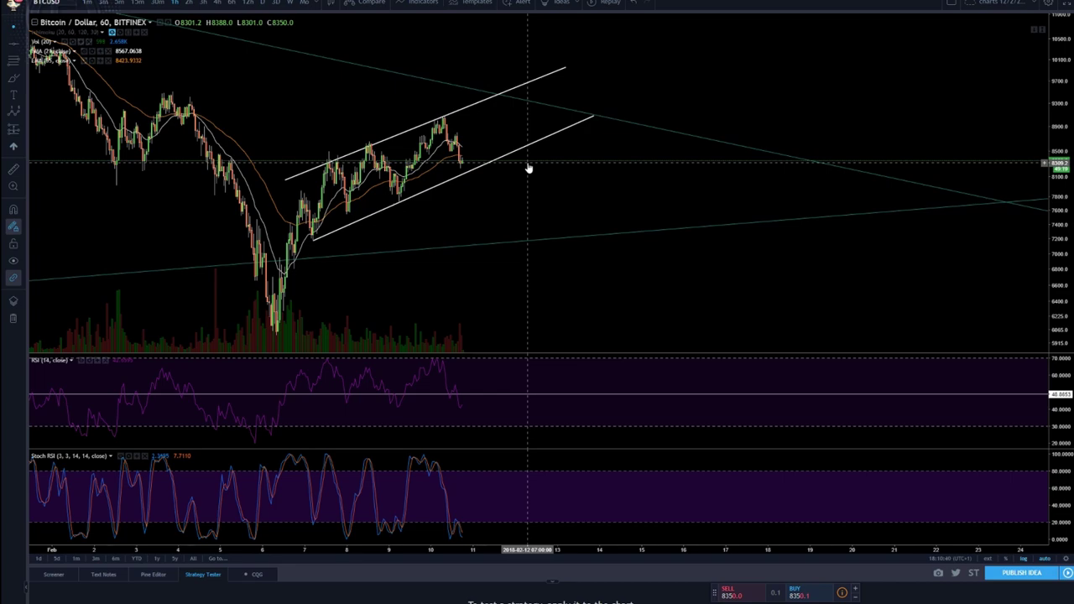
pyautogui.moveTo(528, 228); pyautogui.dragTo(515, 115)
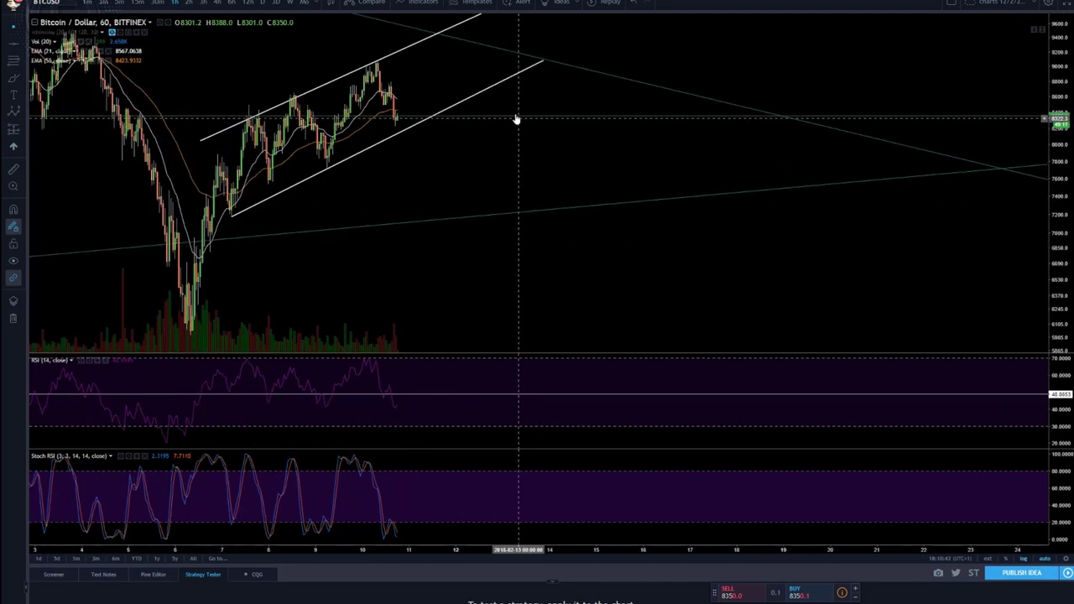
pyautogui.moveTo(435, 106); pyautogui.dragTo(473, 98)
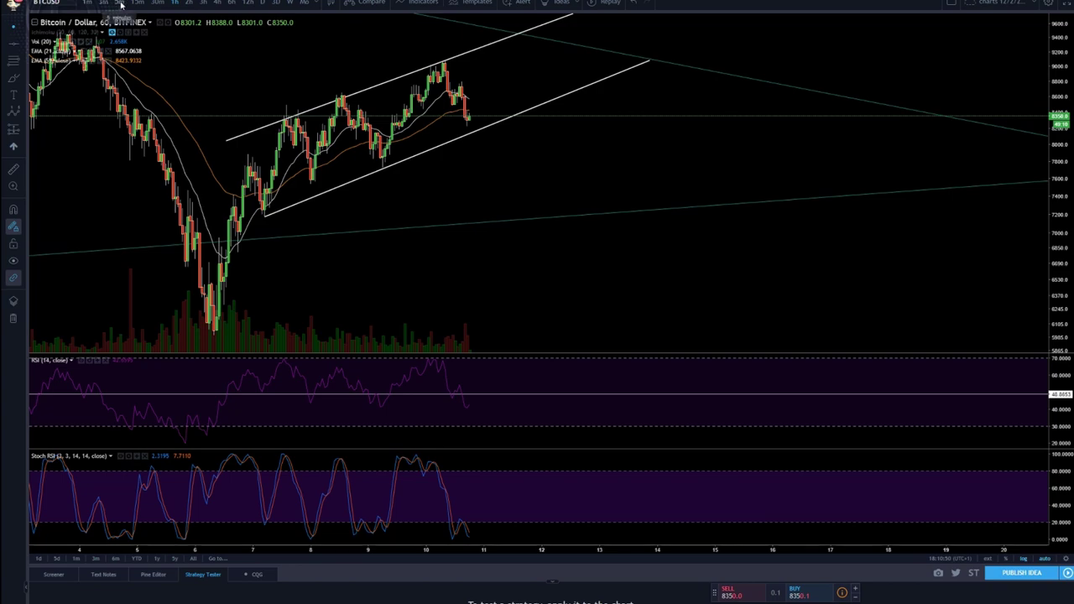
# Switch the chart to 15 minutes and examine how close the latest candles are to the channel's lower trendline
pyautogui.click(136, 4)
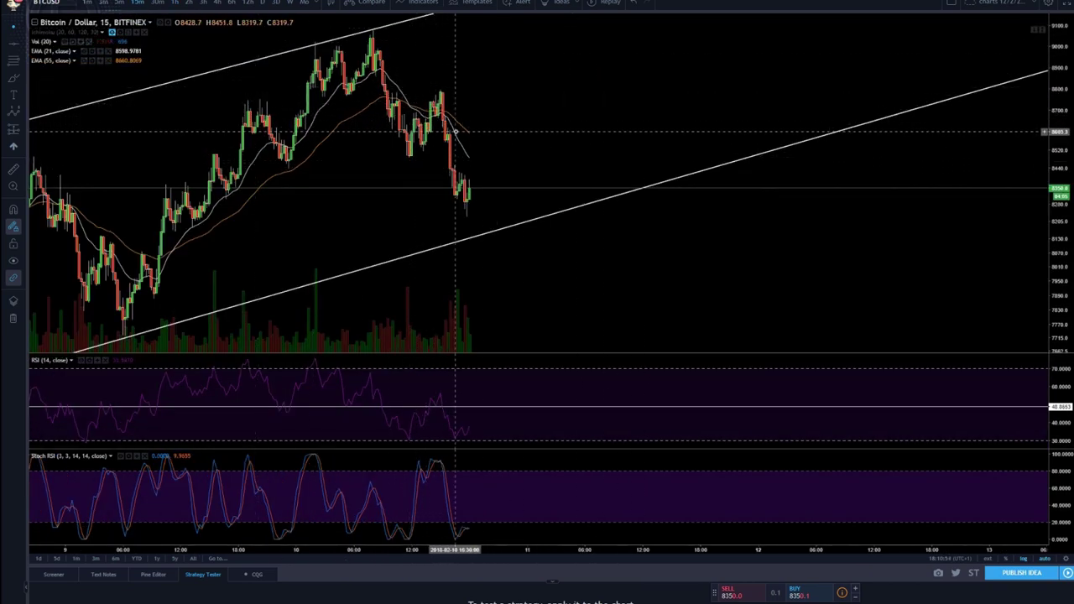
pyautogui.scroll(-2, 544, 143)
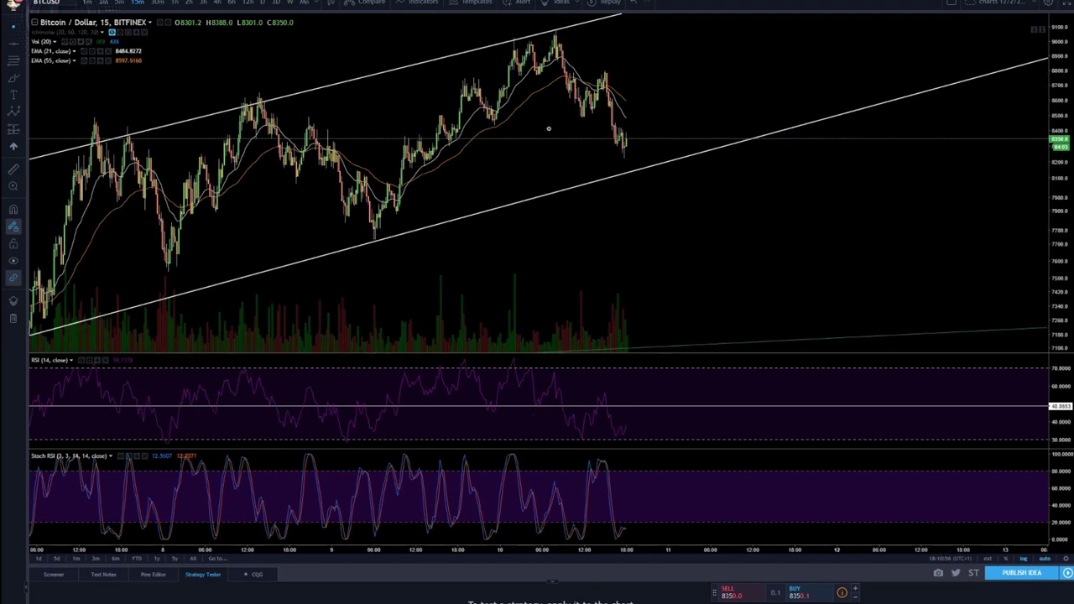
pyautogui.scroll(1, 613, 101)
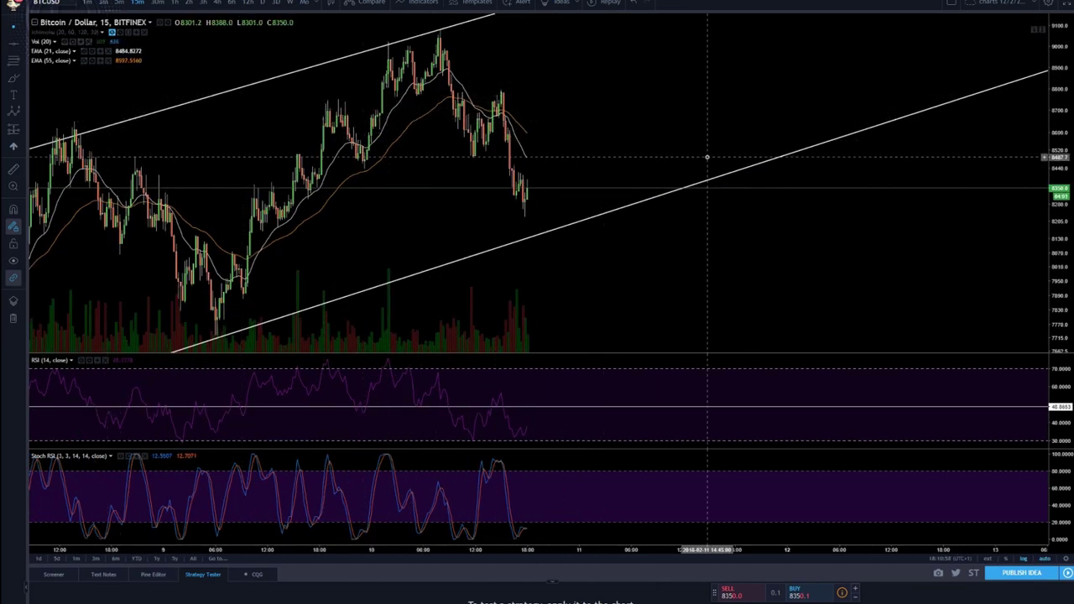
pyautogui.scroll(-2, 552, 137)
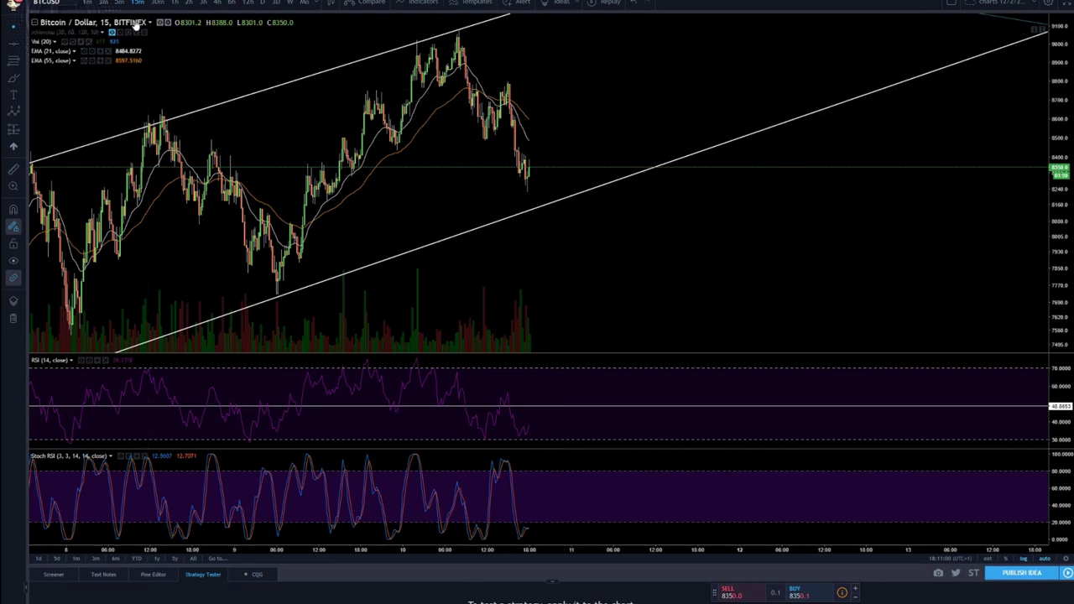
# Return the chart to the 4-hour timeframe and show the Ichimoku cloud around the rising channel
pyautogui.click(175, 4)
pyautogui.click(217, 3)
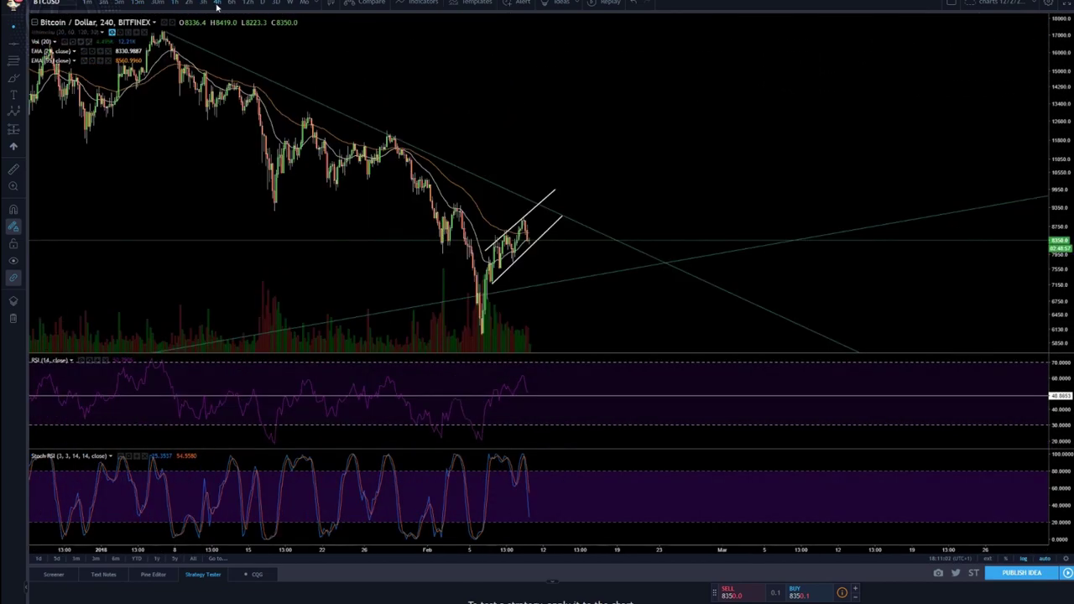
pyautogui.scroll(-2, 534, 174)
pyautogui.scroll(4, 518, 137)
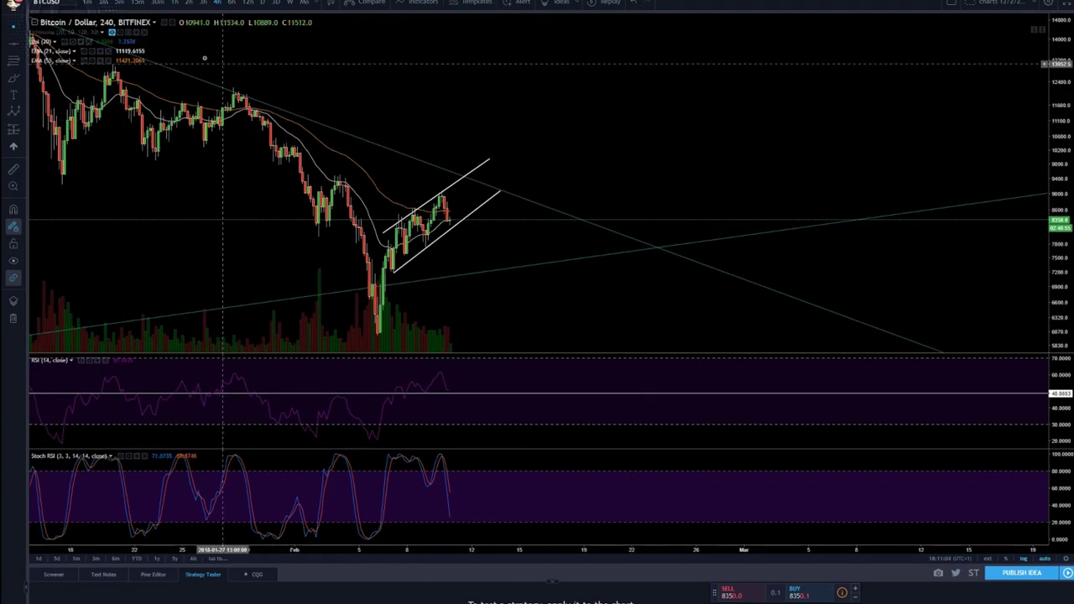
pyautogui.click(112, 33)
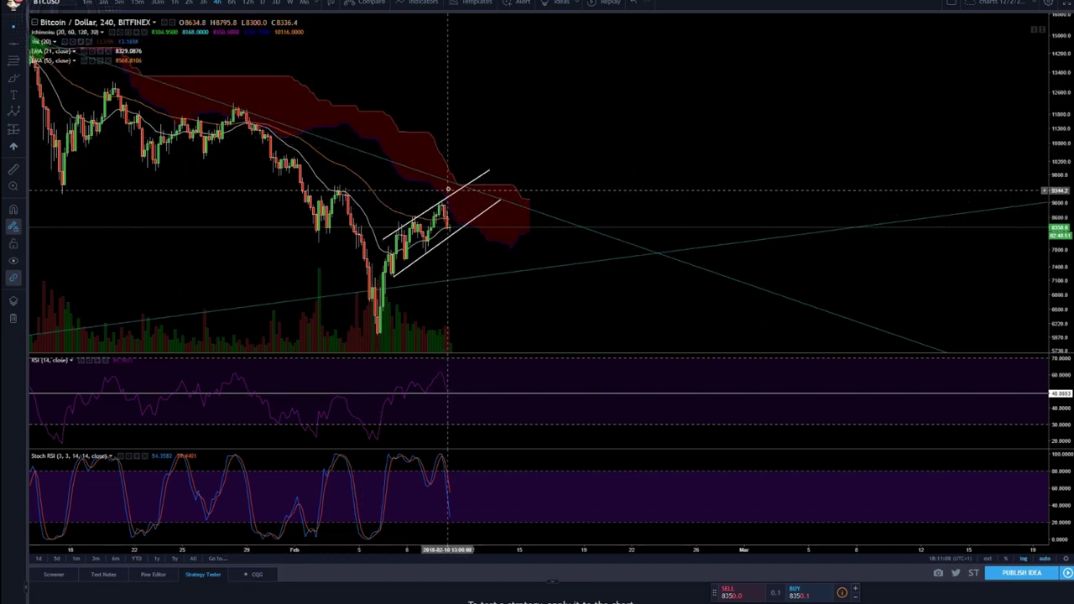
pyautogui.scroll(3, 547, 153)
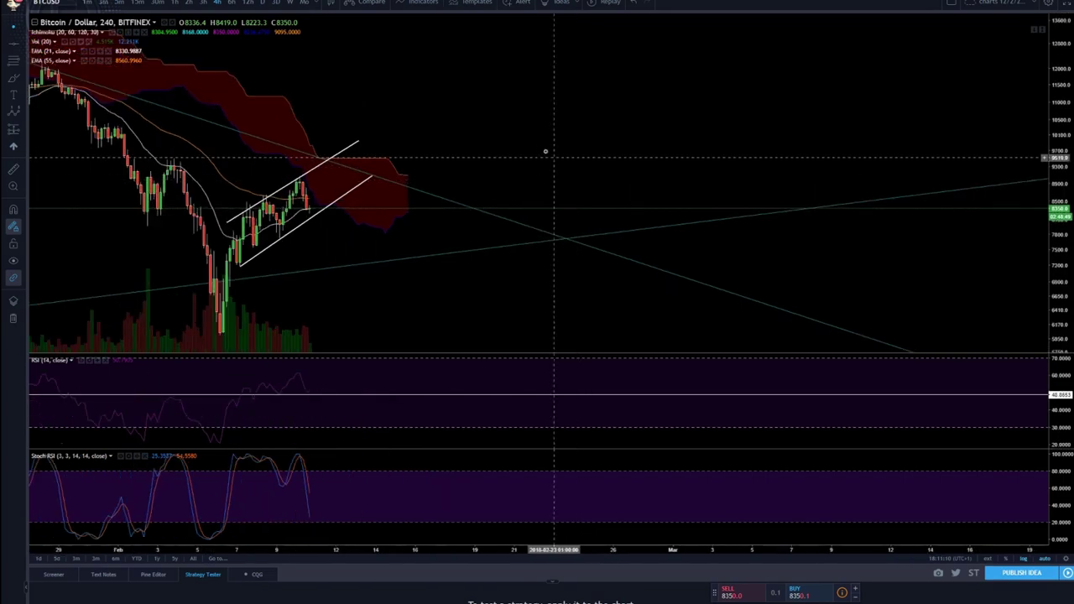
pyautogui.scroll(2, 705, 143)
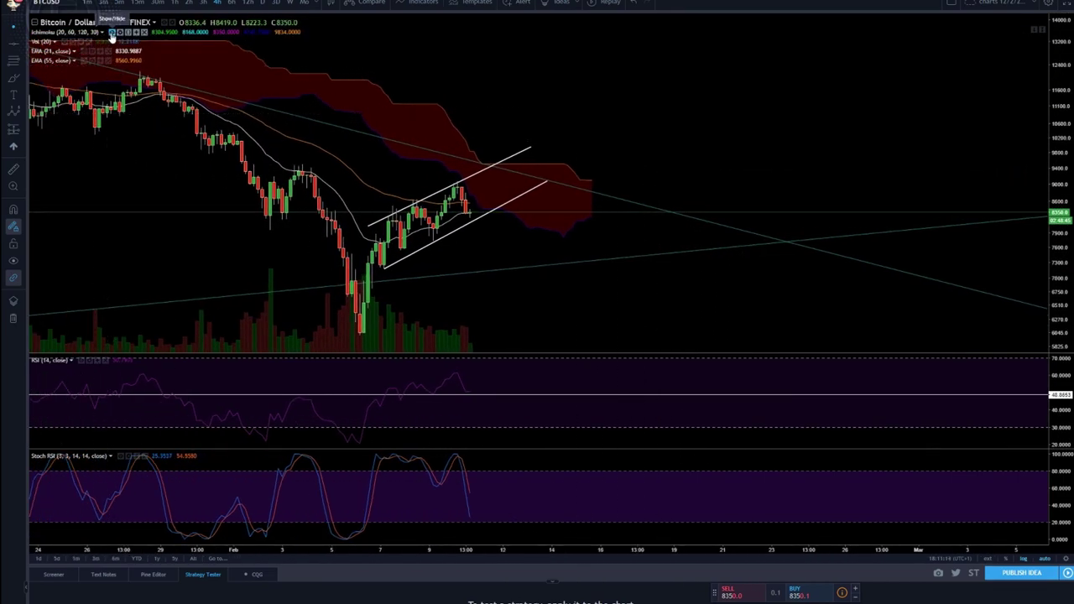
# Toggle the Ichimoku indicator off and on repeatedly to compare the 4-hour chart with and without the cloud, leaving it shown
pyautogui.click(112, 33)
pyautogui.click(111, 33)
pyautogui.click(112, 34)
pyautogui.click(112, 34)
pyautogui.click(111, 33)
pyautogui.click(111, 33)
pyautogui.click(112, 34)
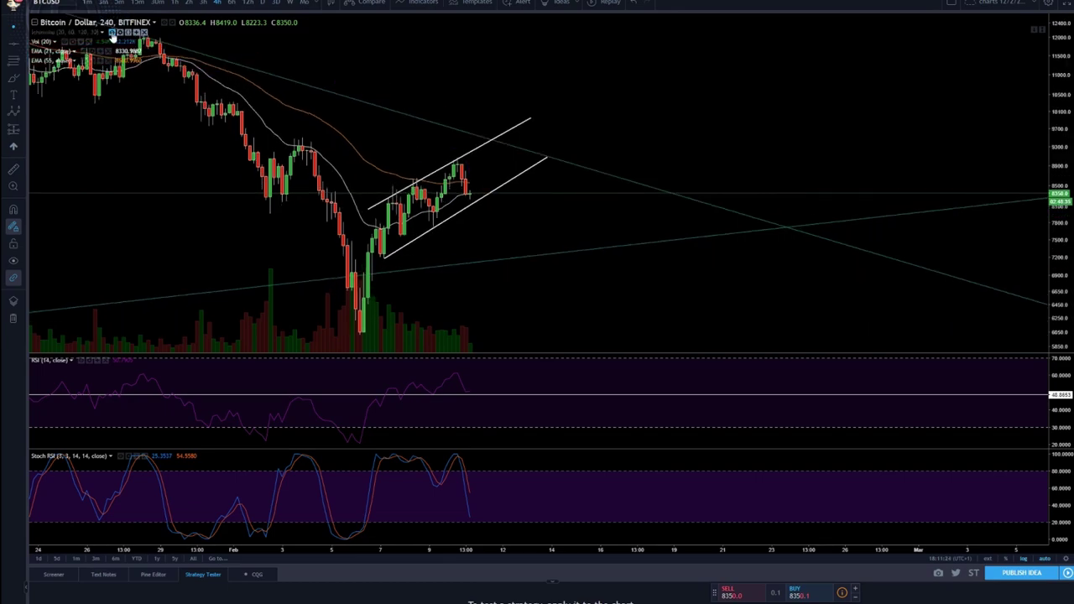
pyautogui.click(112, 33)
pyautogui.click(112, 33)
pyautogui.click(112, 33)
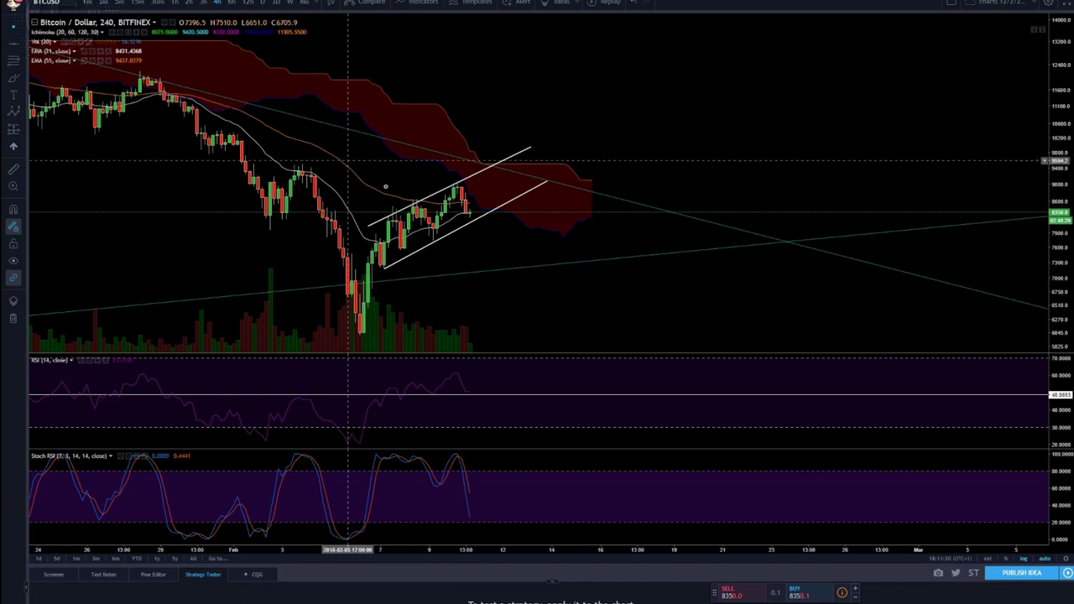
# Examine the Ichimoku cloud on the 1-hour chart against the rising channel, the February 6 low and the earlier decline
pyautogui.scroll(2, 445, 210)
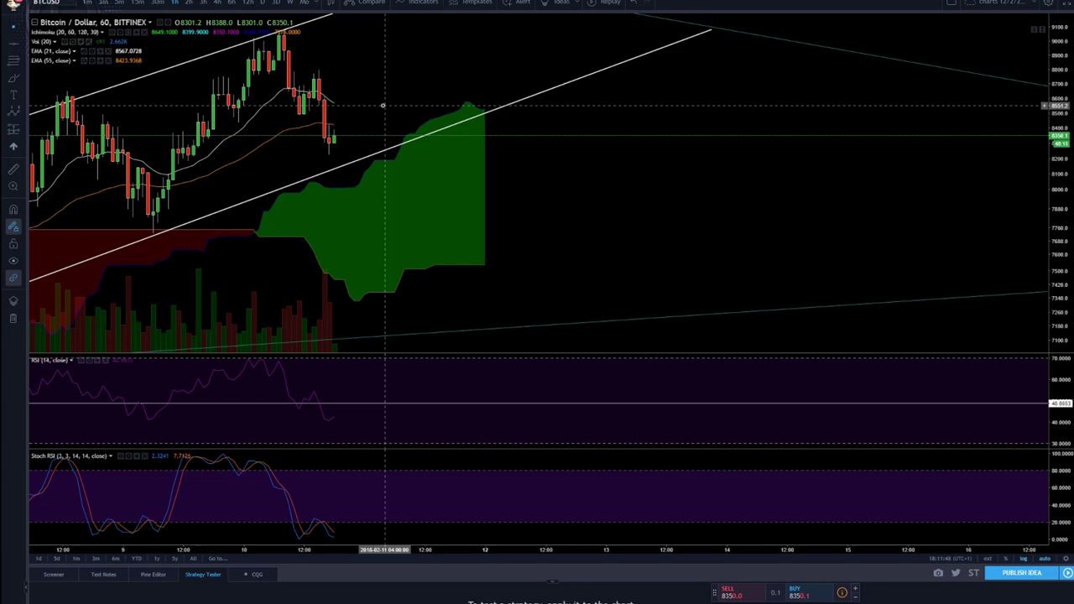
pyautogui.scroll(-5, 355, 156)
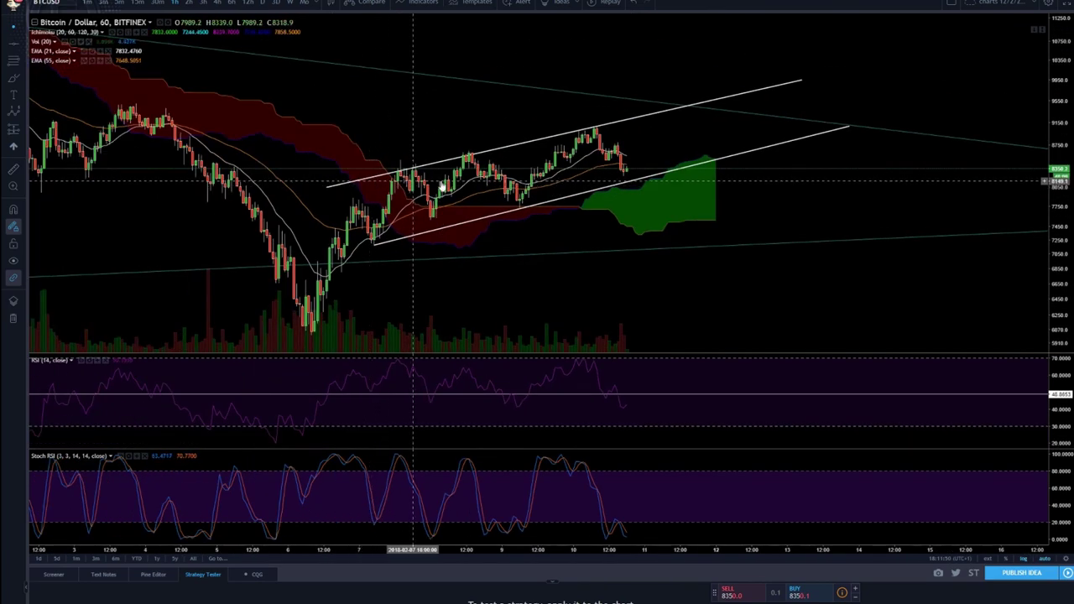
pyautogui.scroll(-3, 426, 159)
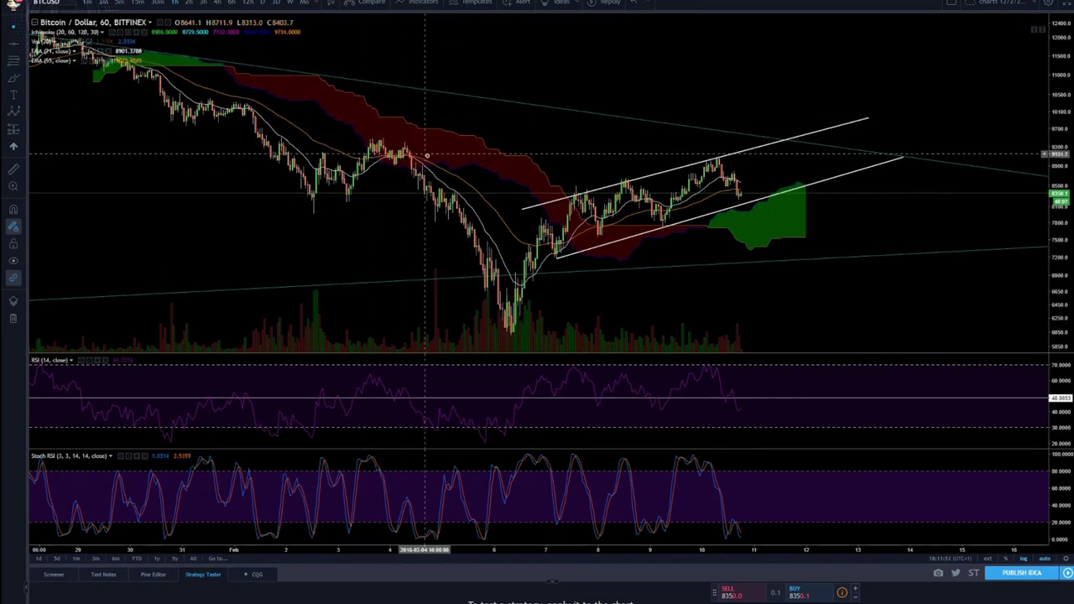
pyautogui.scroll(-4, 427, 156)
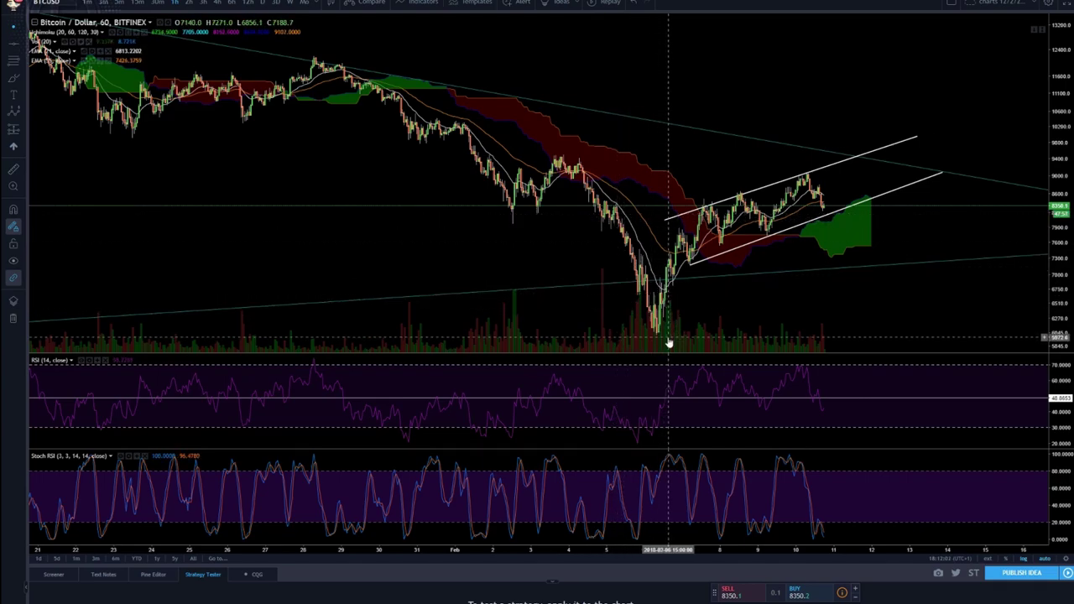
pyautogui.scroll(2, 693, 240)
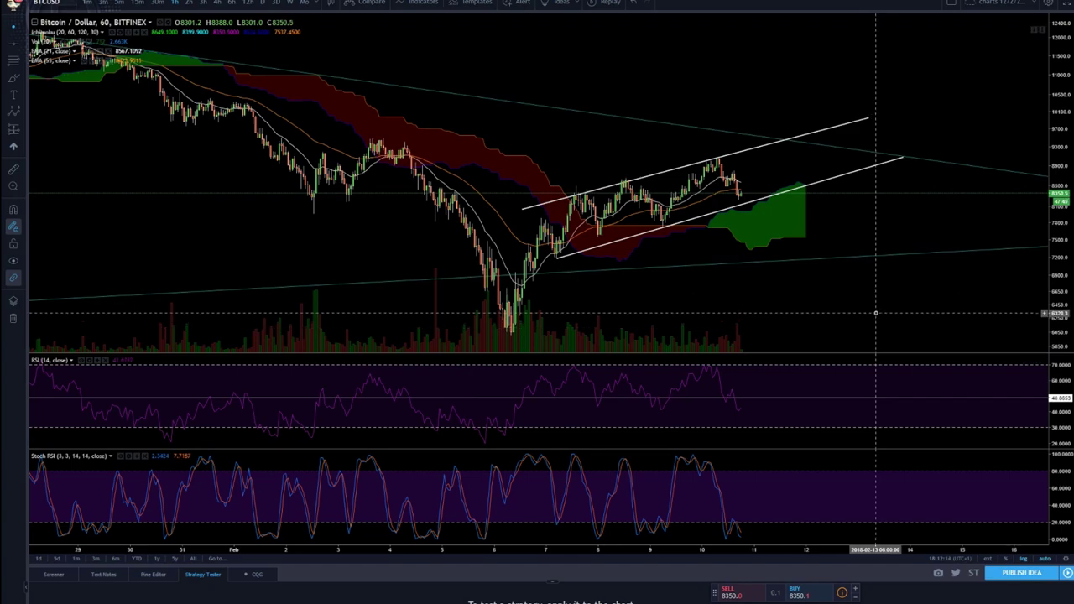
pyautogui.scroll(5, 763, 237)
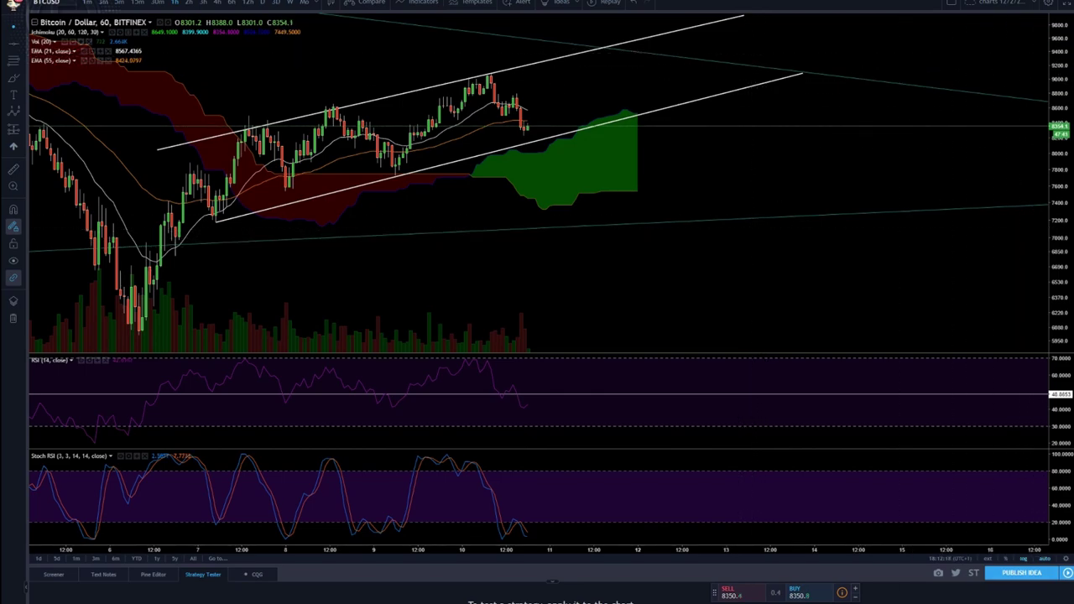
# Open the 4-hour Ada / Bitcoin chart and inspect the crossing-down alert line at 0.00003525 in the green zone
pyautogui.click(218, 2)
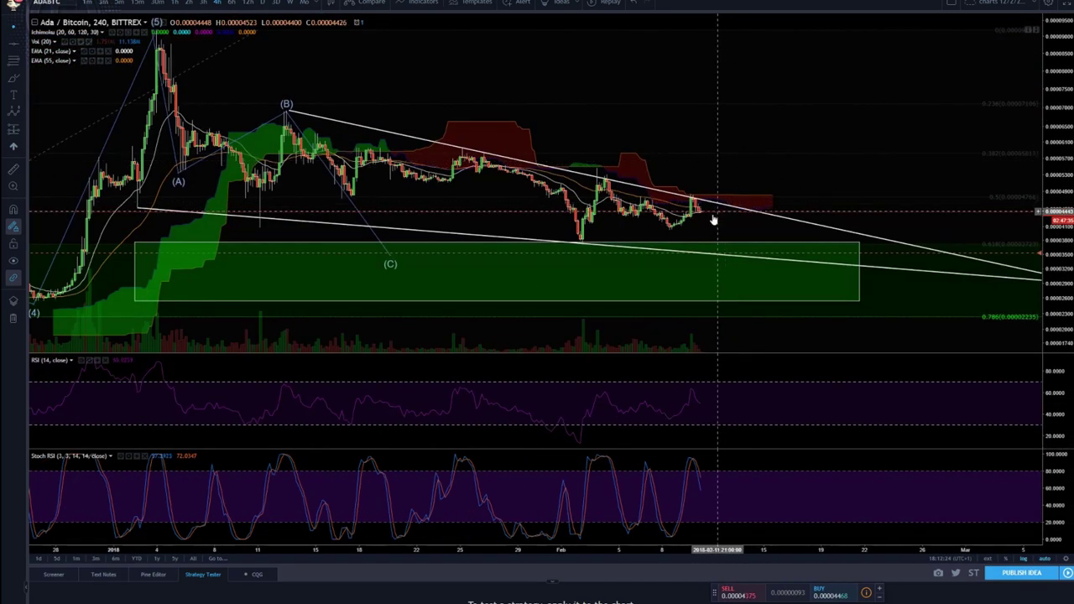
pyautogui.scroll(3, 654, 242)
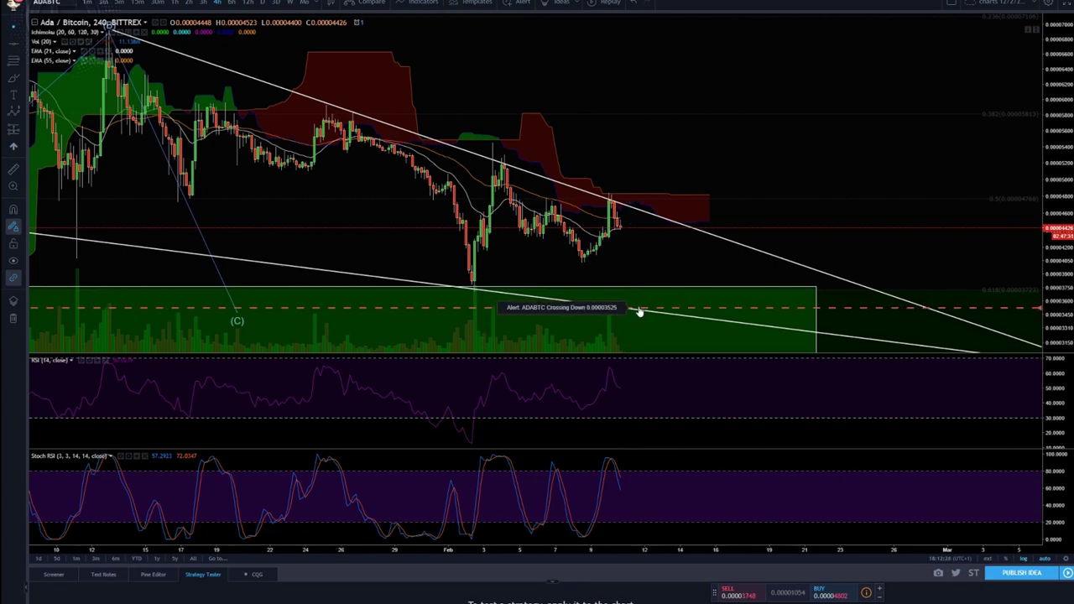
pyautogui.click(639, 310)
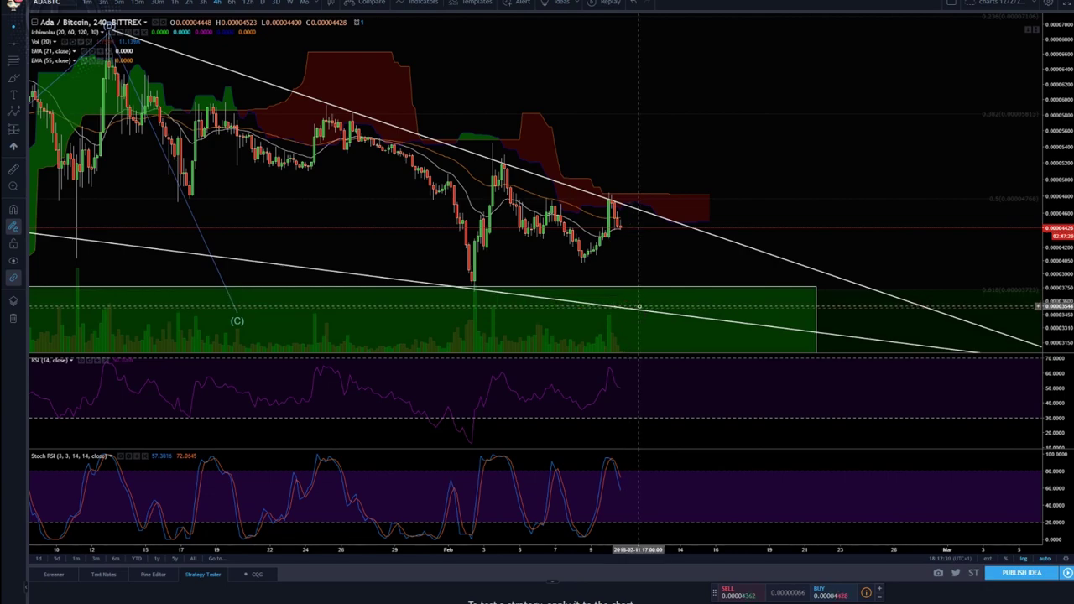
# Measure the percentage drop from the current Ada / Bitcoin price to the alert line, then examine price against the falling wedge and green zone
pyautogui.click(643, 232)
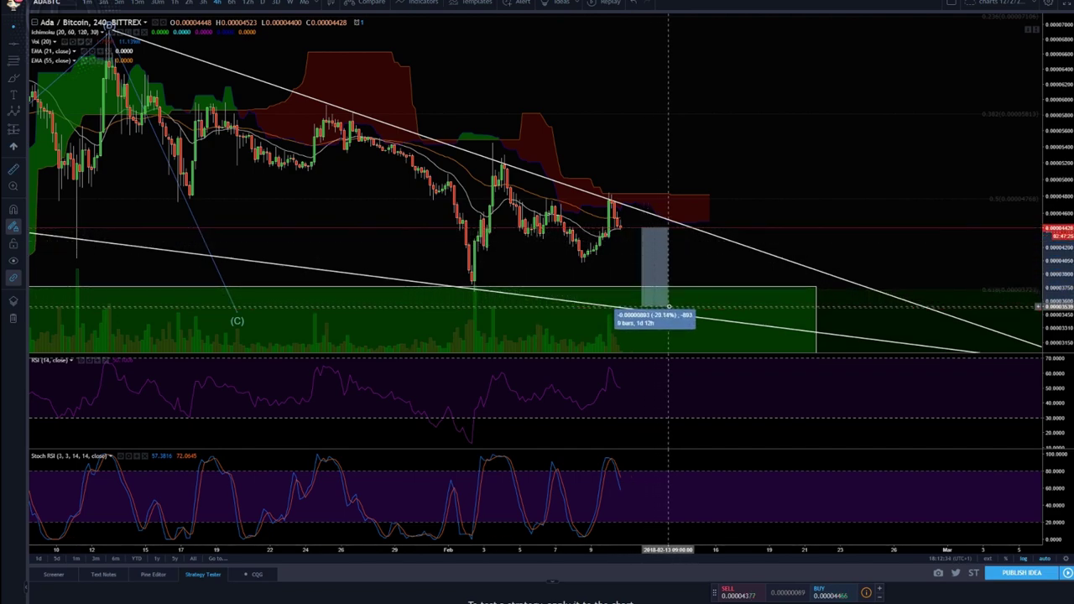
pyautogui.click(670, 307)
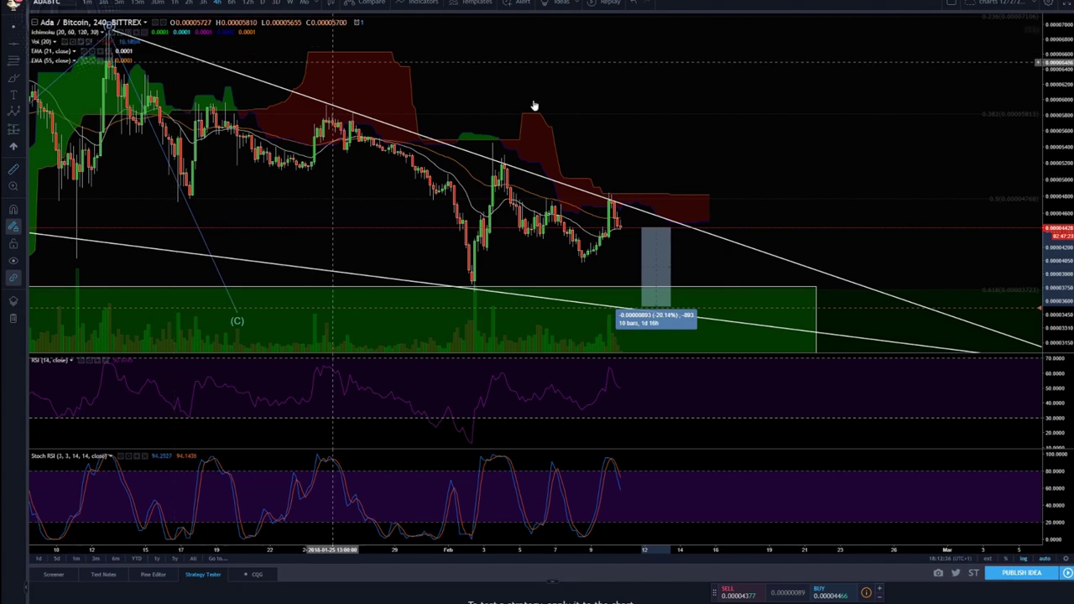
pyautogui.click(689, 147)
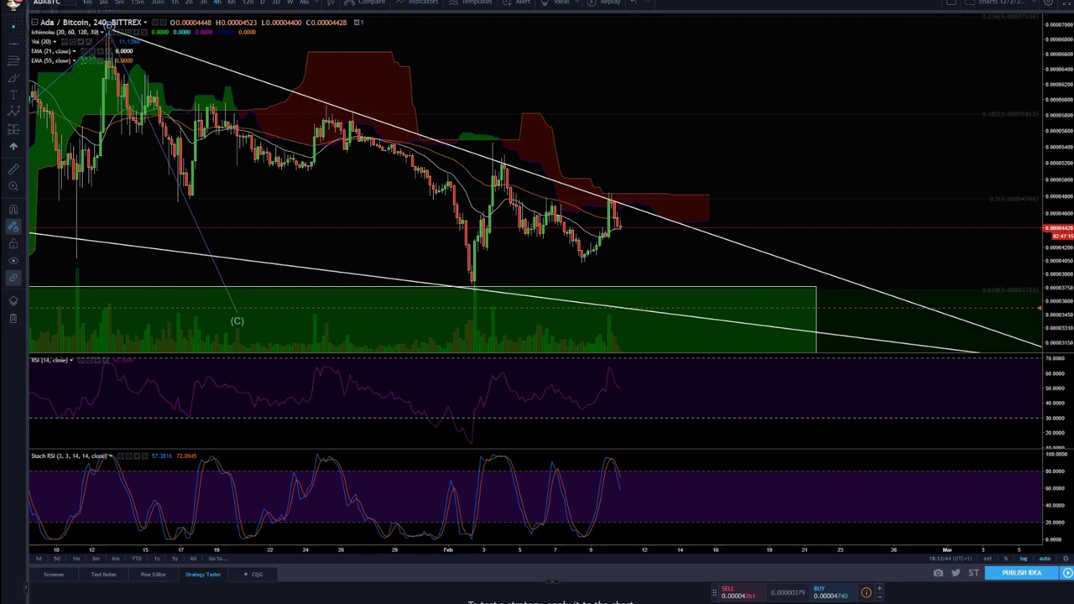
pyautogui.scroll(3, 750, 149)
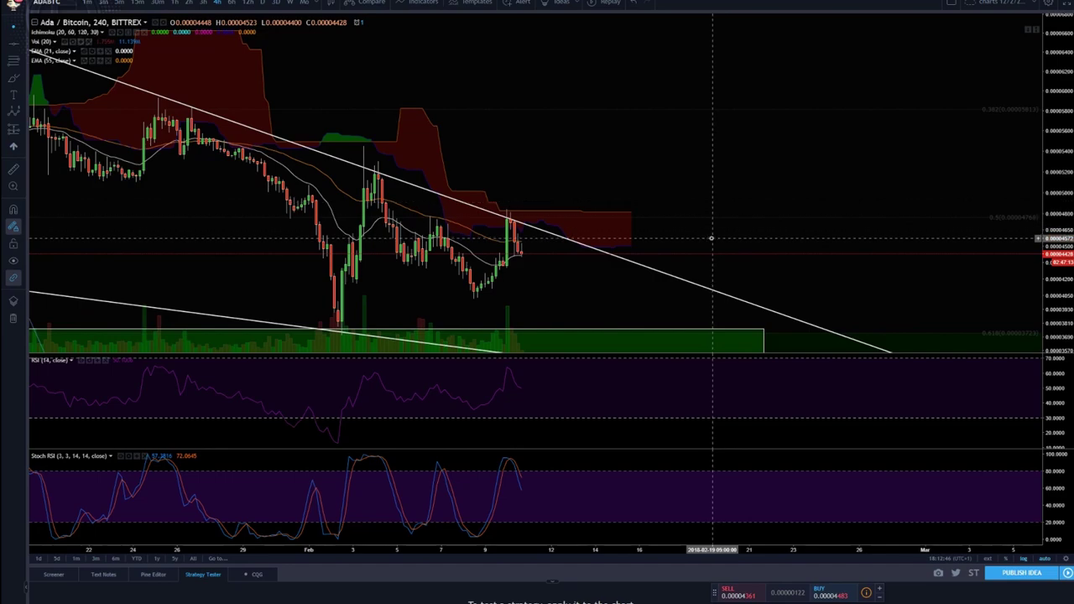
pyautogui.scroll(-3, 695, 223)
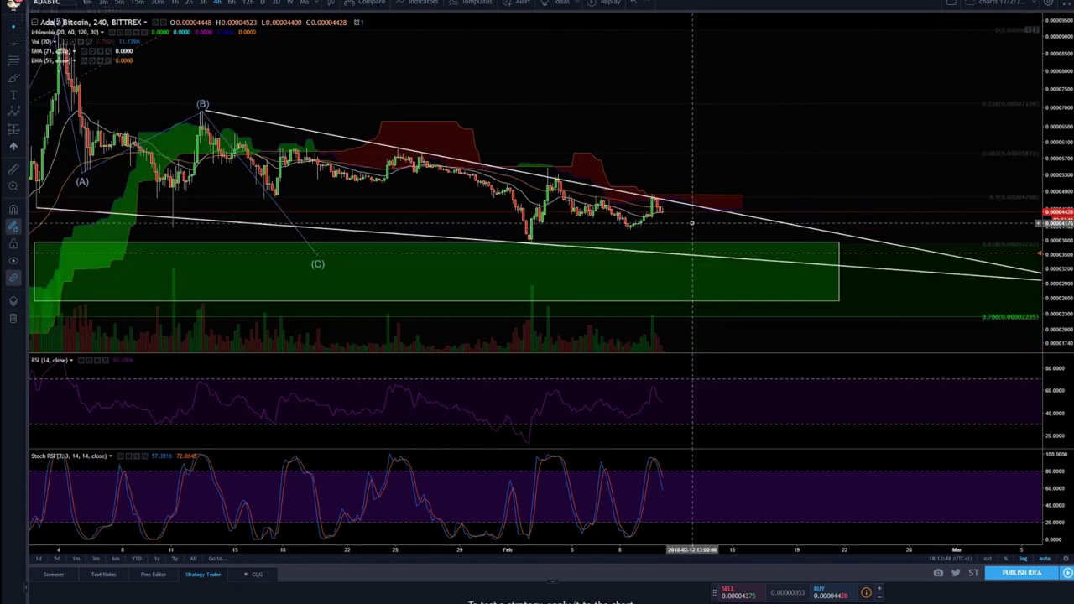
pyautogui.scroll(3, 692, 223)
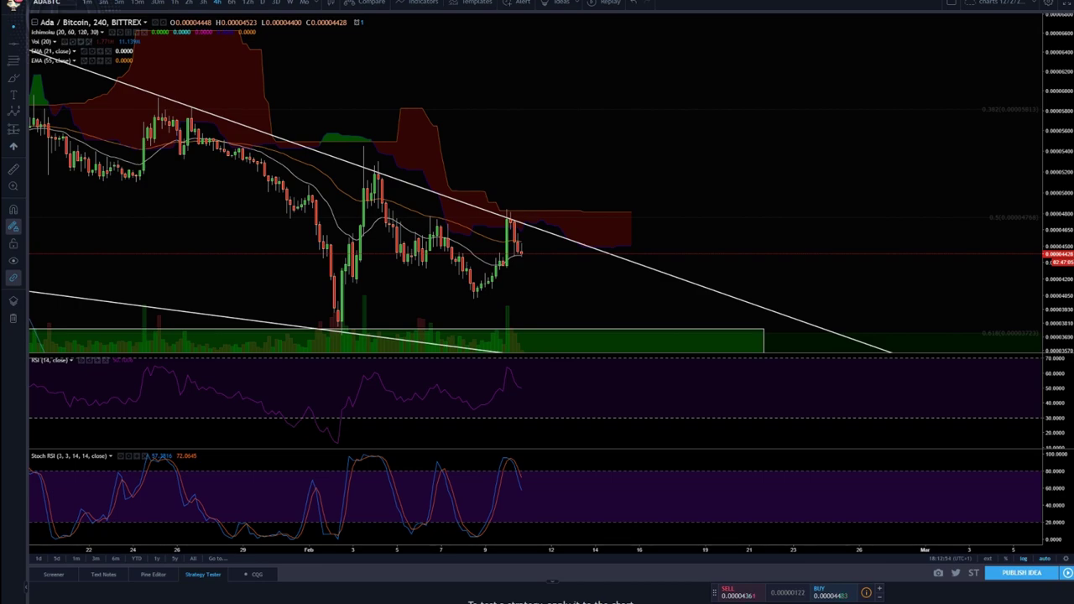
# Open the 4-hour ICON / Bitcoin chart and examine price against the Ichimoku cloud, the five-wave count and the 0.618 Fibonacci level
pyautogui.press('Down')
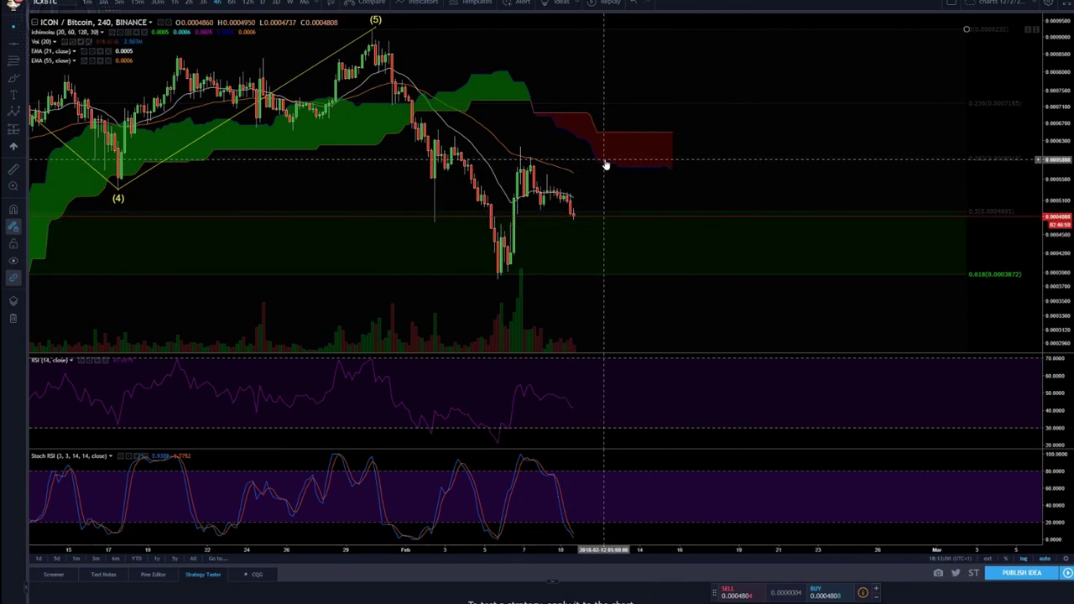
pyautogui.scroll(-5, 580, 132)
pyautogui.scroll(2, 556, 123)
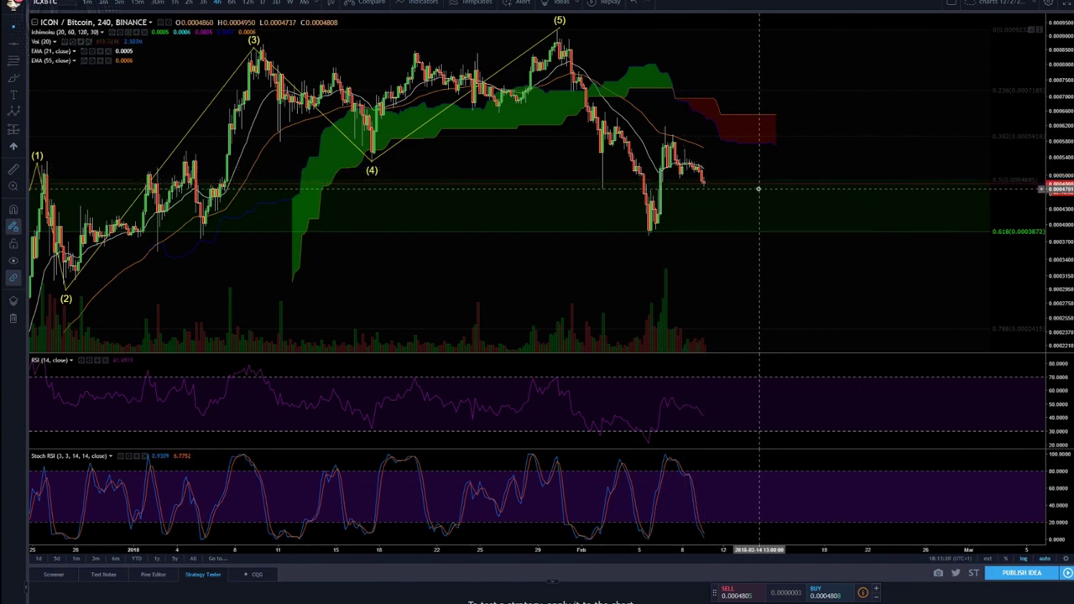
pyautogui.scroll(1, 758, 189)
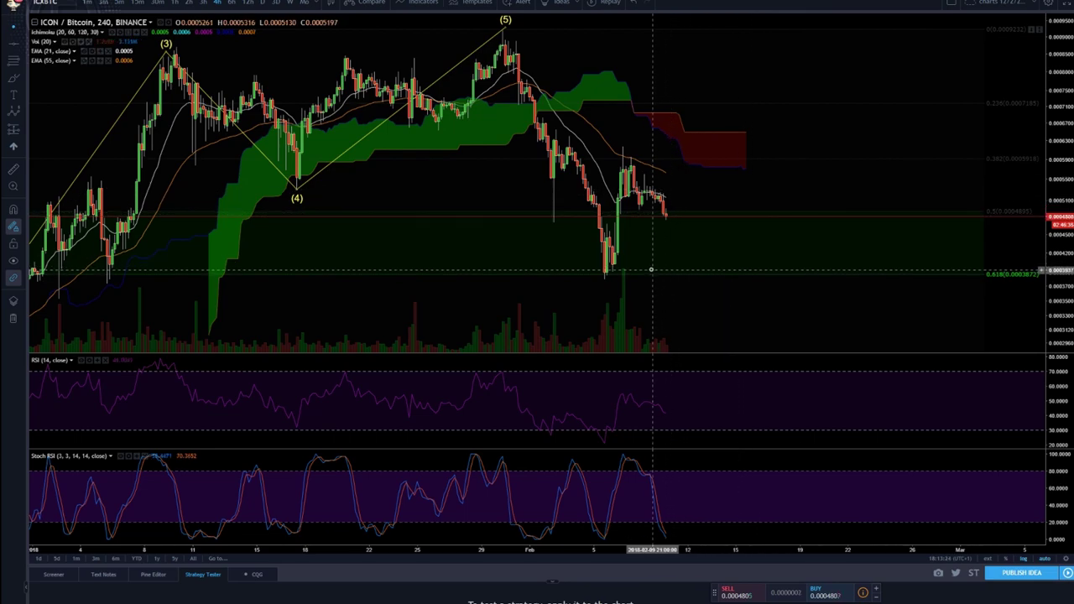
pyautogui.scroll(-2, 666, 286)
pyautogui.scroll(3, 755, 228)
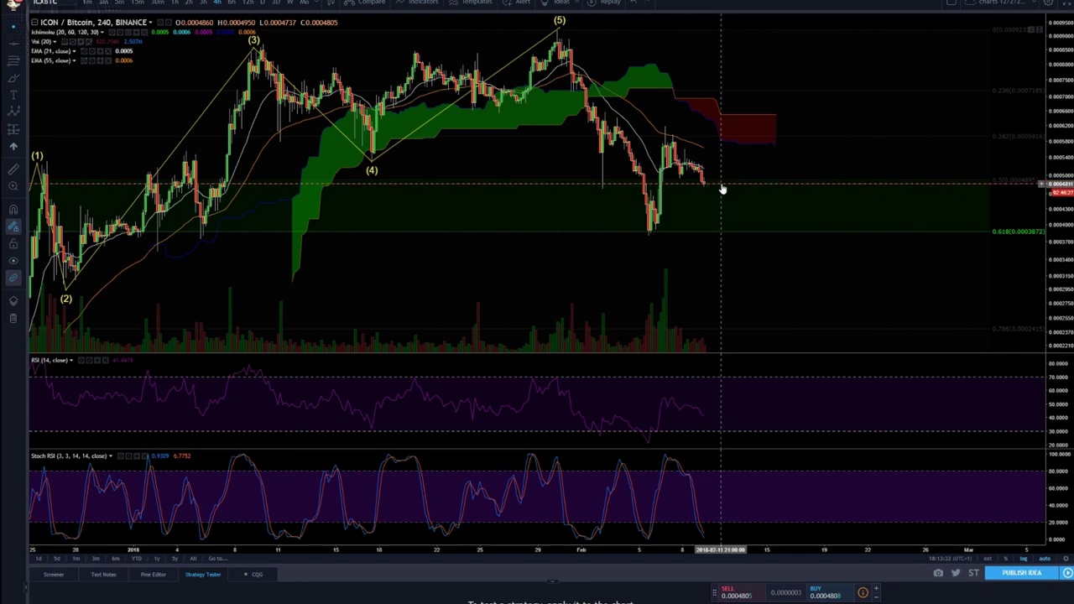
# Measure the drops from the current ICON / Bitcoin price to the 0.618 and 0.786 Fibonacci levels
pyautogui.moveTo(726, 184); pyautogui.dragTo(726, 229)
pyautogui.click(806, 201)
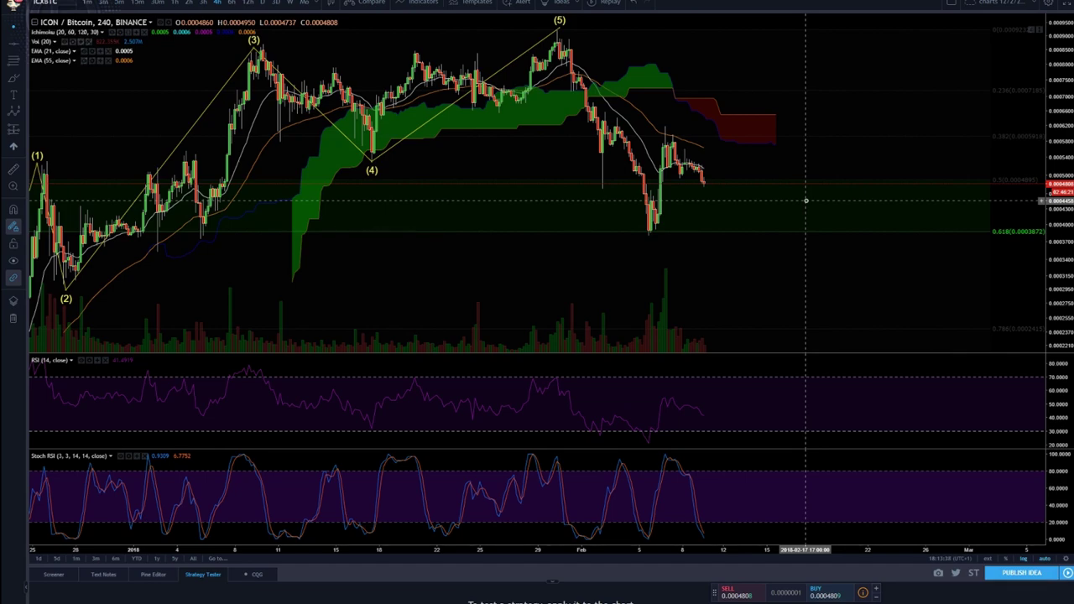
pyautogui.scroll(1, 806, 200)
pyautogui.scroll(-2, 806, 199)
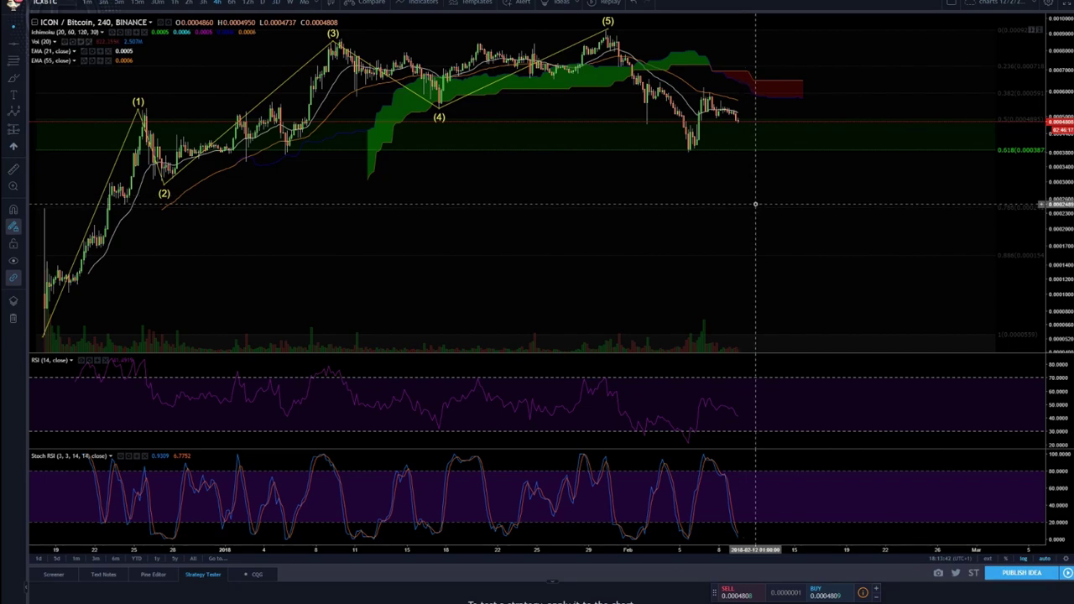
pyautogui.keyDown('shift'); pyautogui.click(779, 127); pyautogui.keyUp('shift')
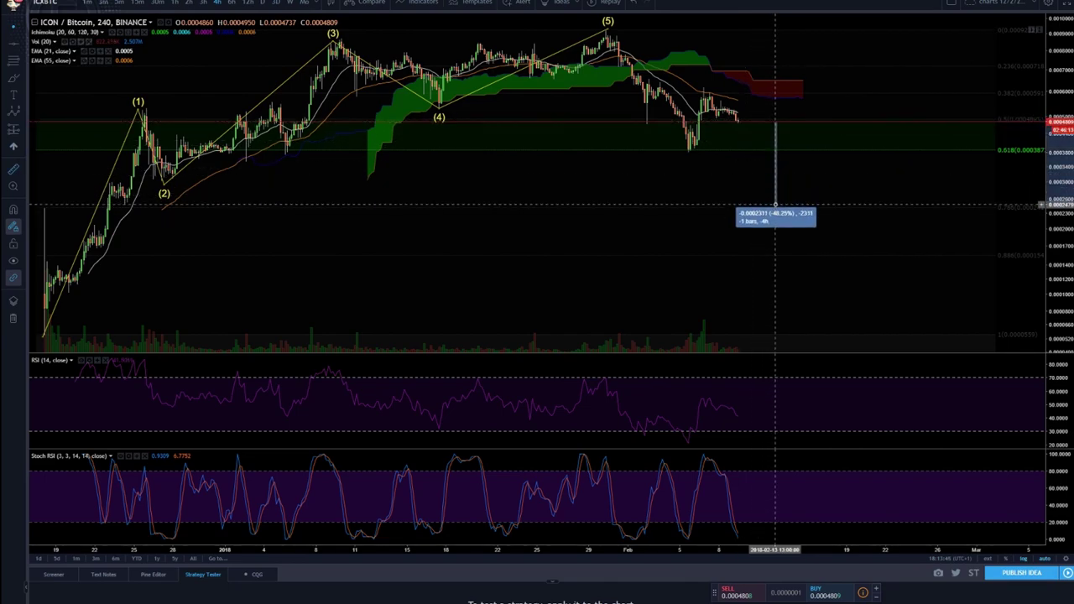
pyautogui.click(779, 207)
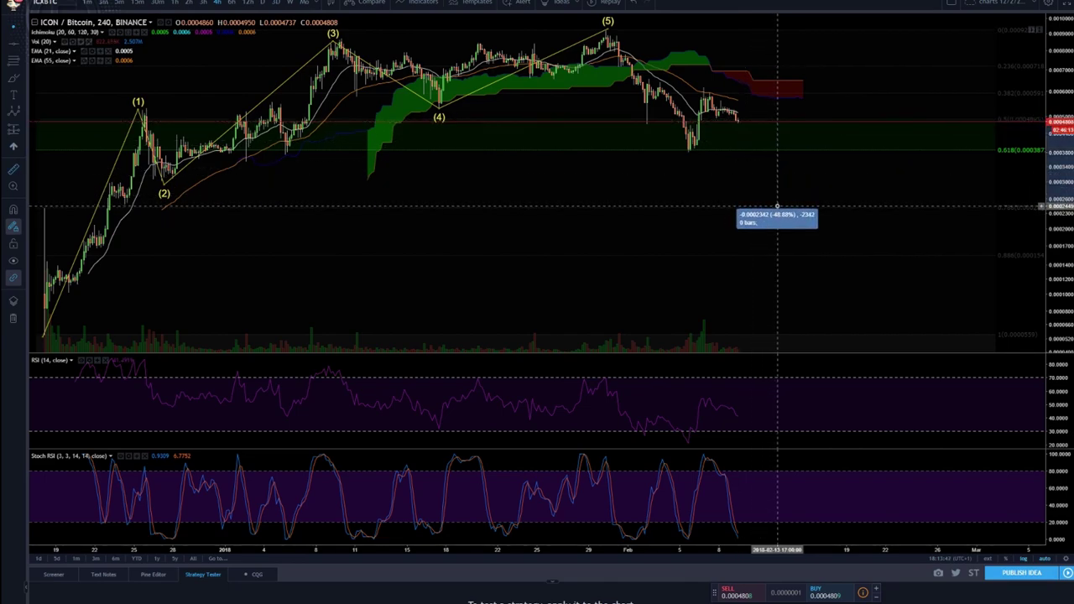
pyautogui.click(824, 197)
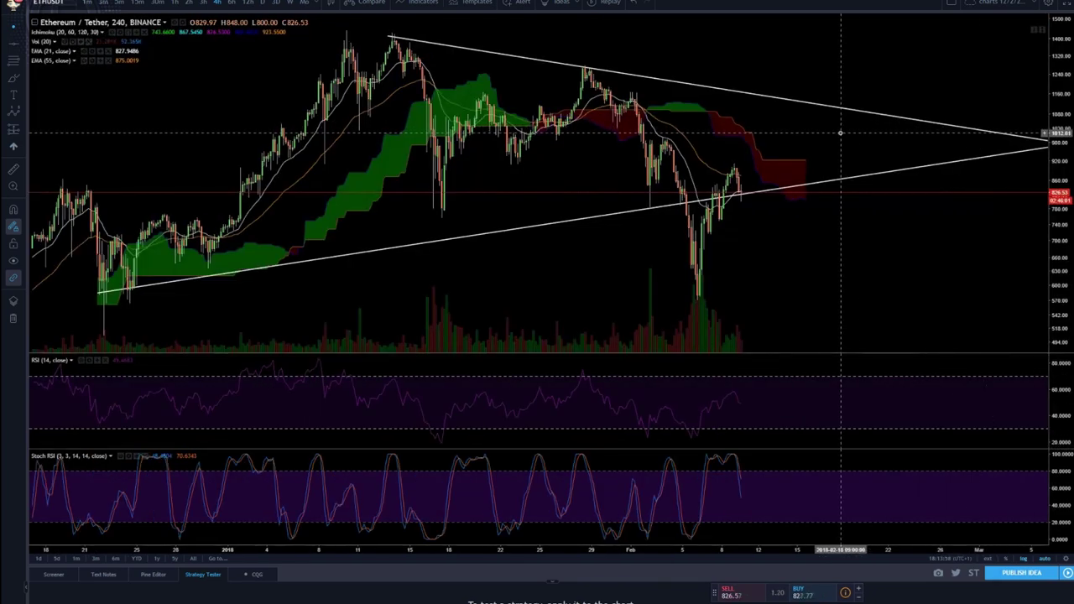
# Examine the 4-hour Ethereum / Tether chart around the converging trendlines, the Ichimoku cloud and the recent low
pyautogui.scroll(3, 839, 134)
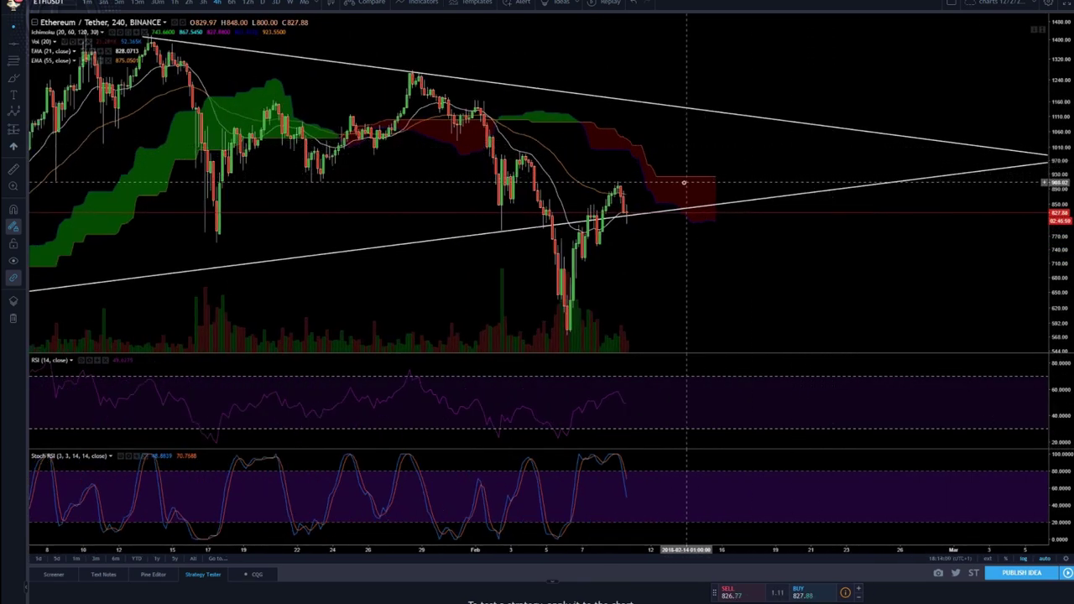
pyautogui.scroll(4, 683, 182)
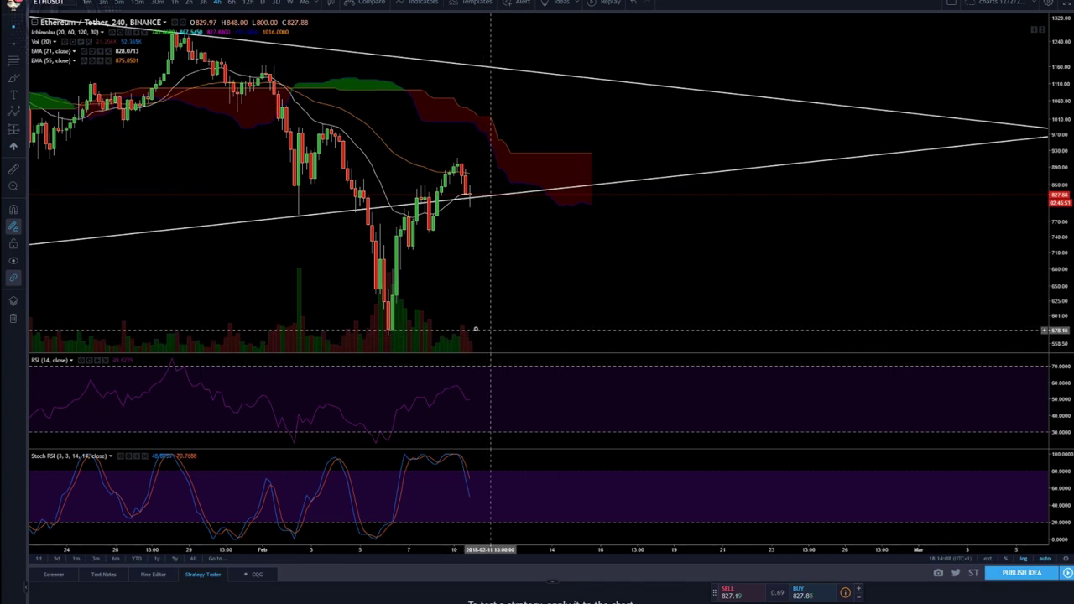
pyautogui.scroll(-3, 508, 315)
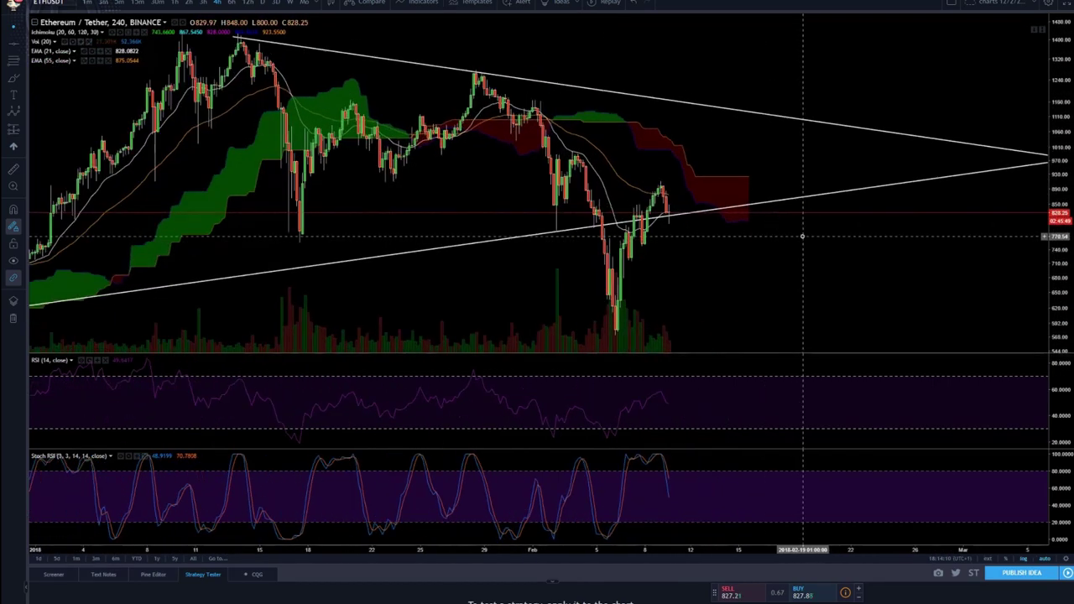
pyautogui.scroll(3, 731, 226)
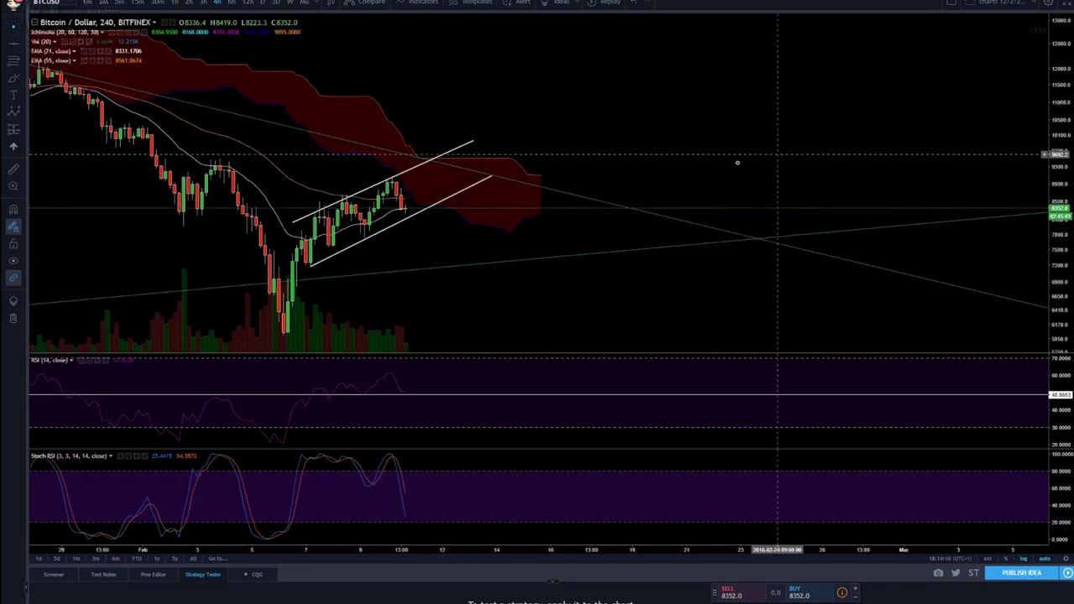
# Compare the rising channel on the 4-hour Bitcoin / Dollar chart with the Ichimoku cloud and earlier price swings back to November
pyautogui.scroll(-5, 589, 156)
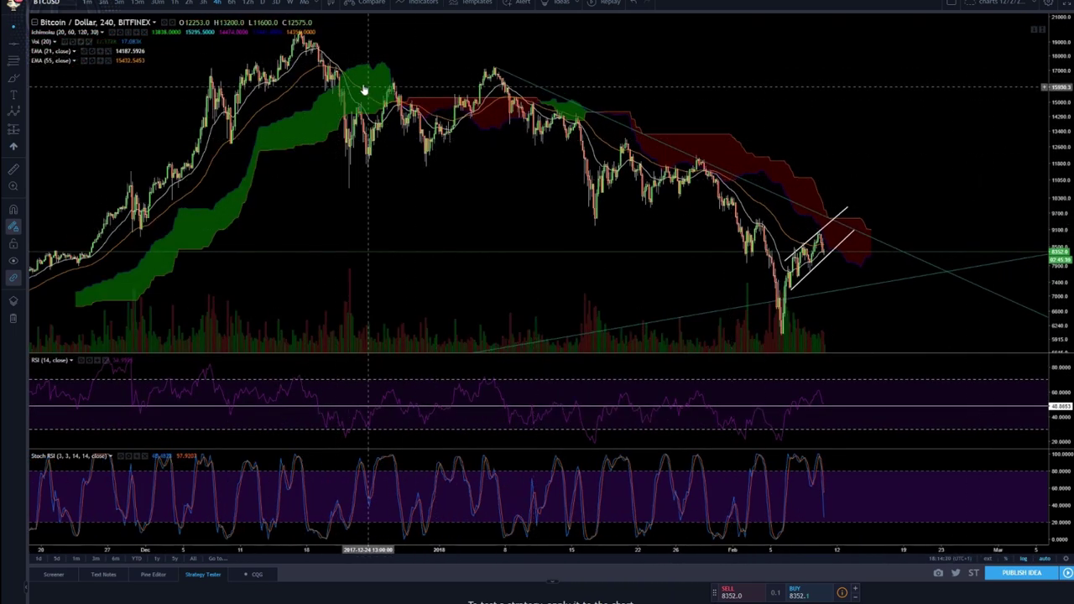
pyautogui.scroll(2, 695, 106)
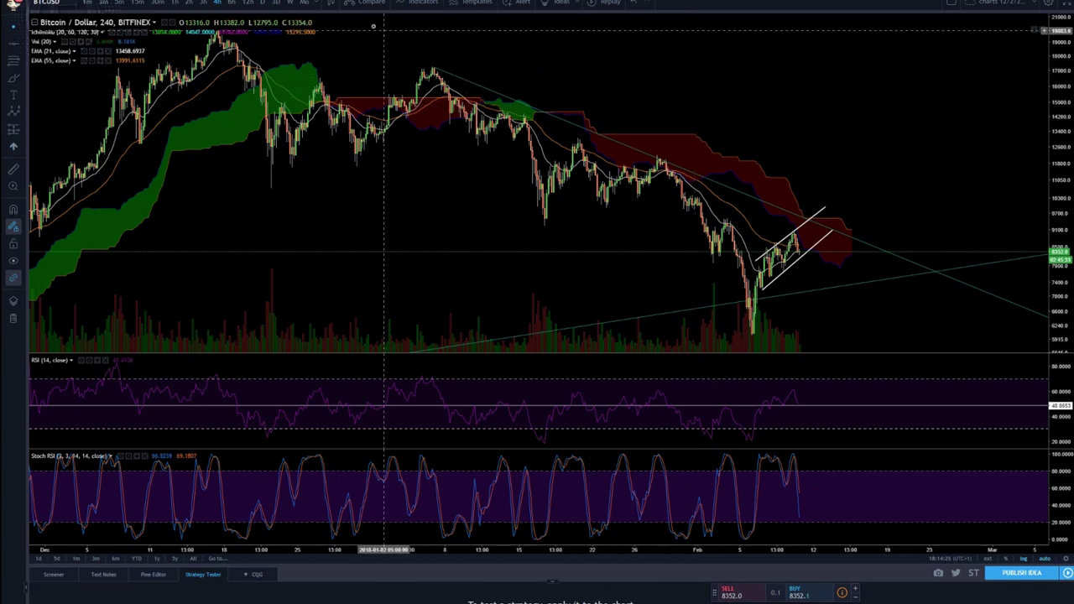
pyautogui.scroll(2, 596, 106)
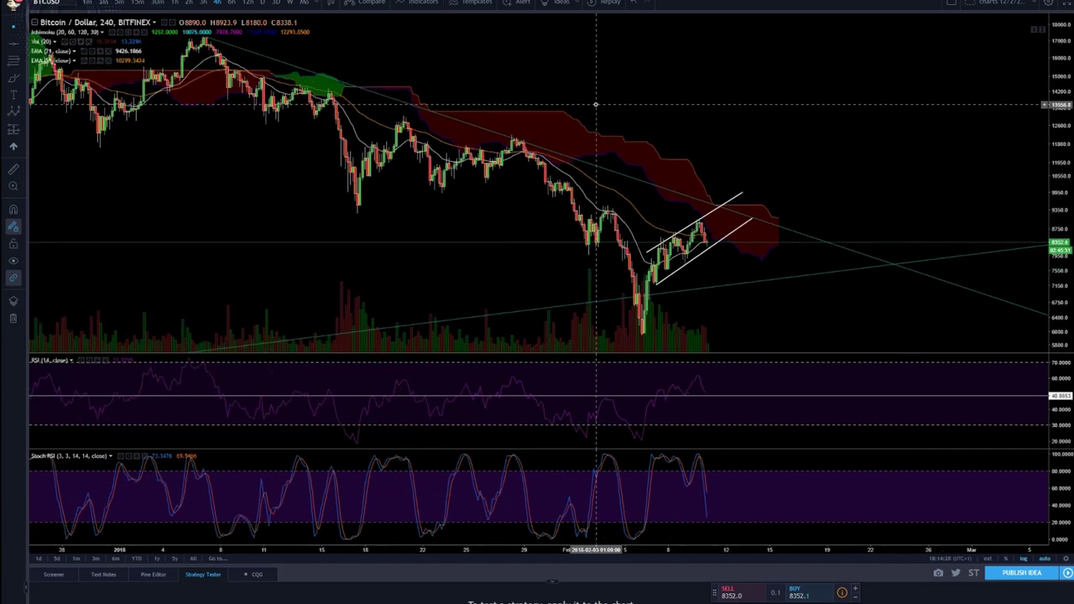
pyautogui.scroll(3, 596, 106)
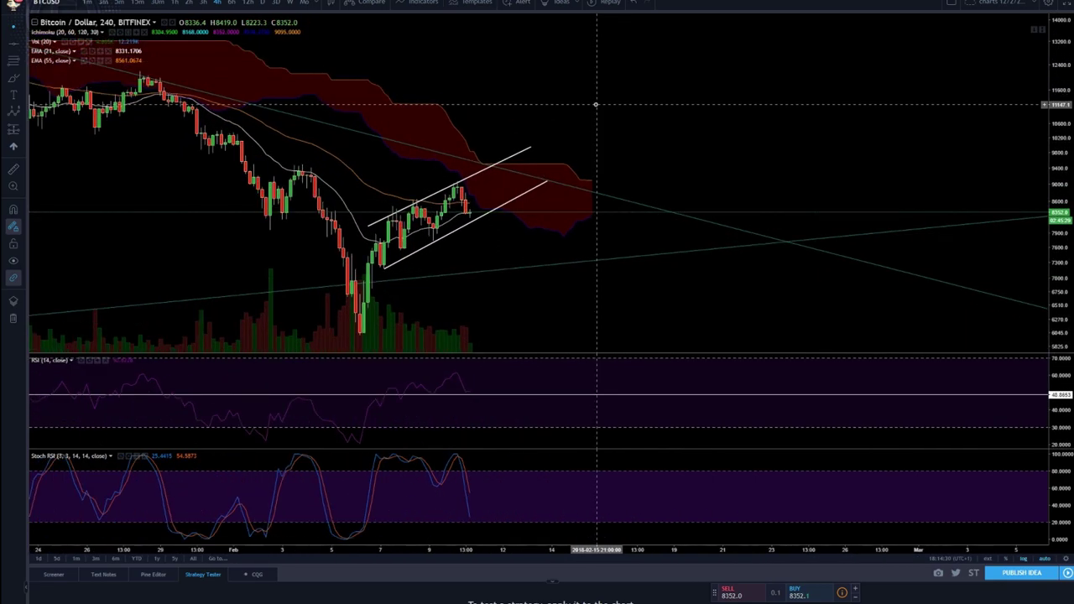
pyautogui.scroll(-5, 648, 120)
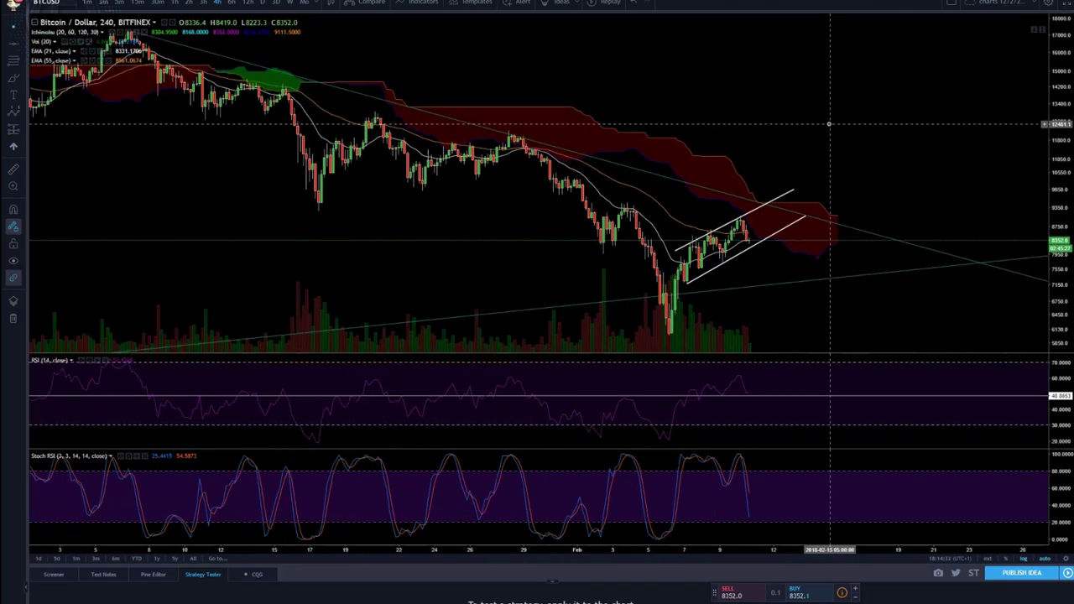
pyautogui.scroll(-3, 721, 107)
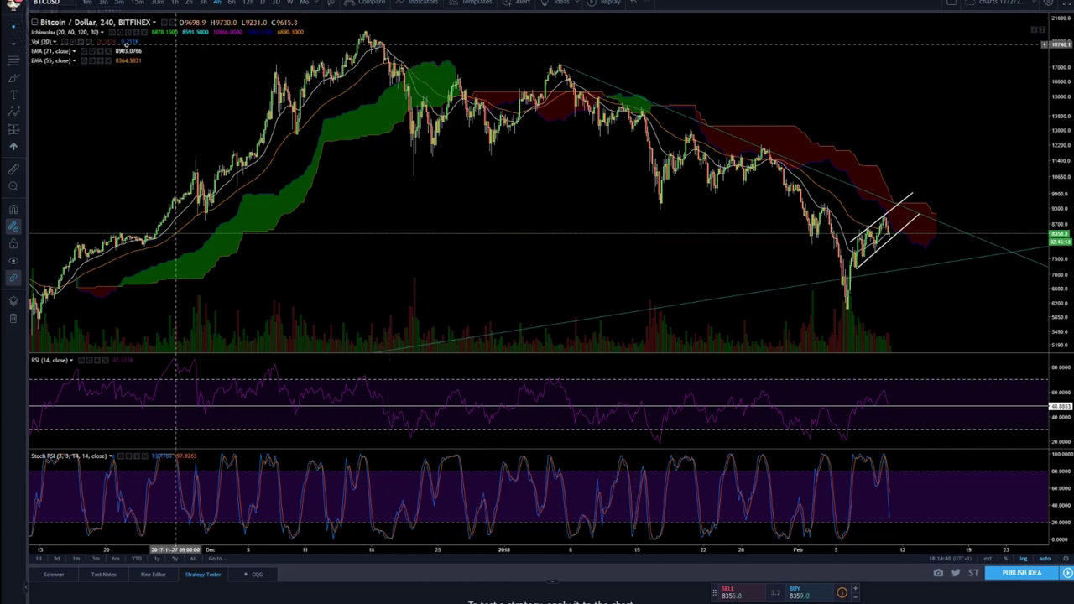
# Draw a temporary Fibonacci retracement from the December 17 Bitcoin high to the low of the following drop, and delete it
pyautogui.click(363, 31)
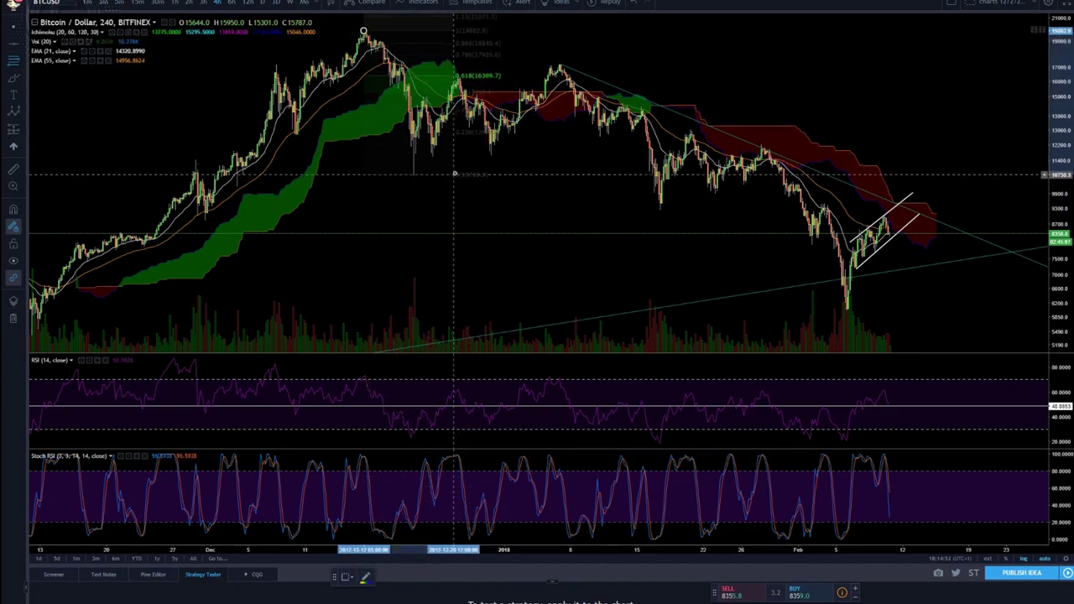
pyautogui.click(463, 175)
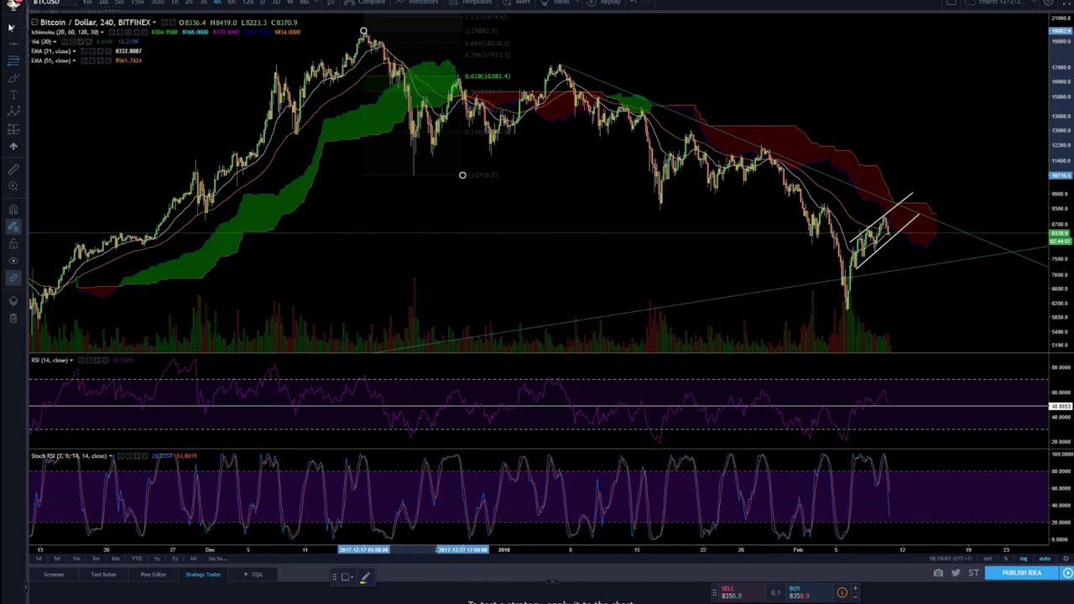
pyautogui.press('Delete')
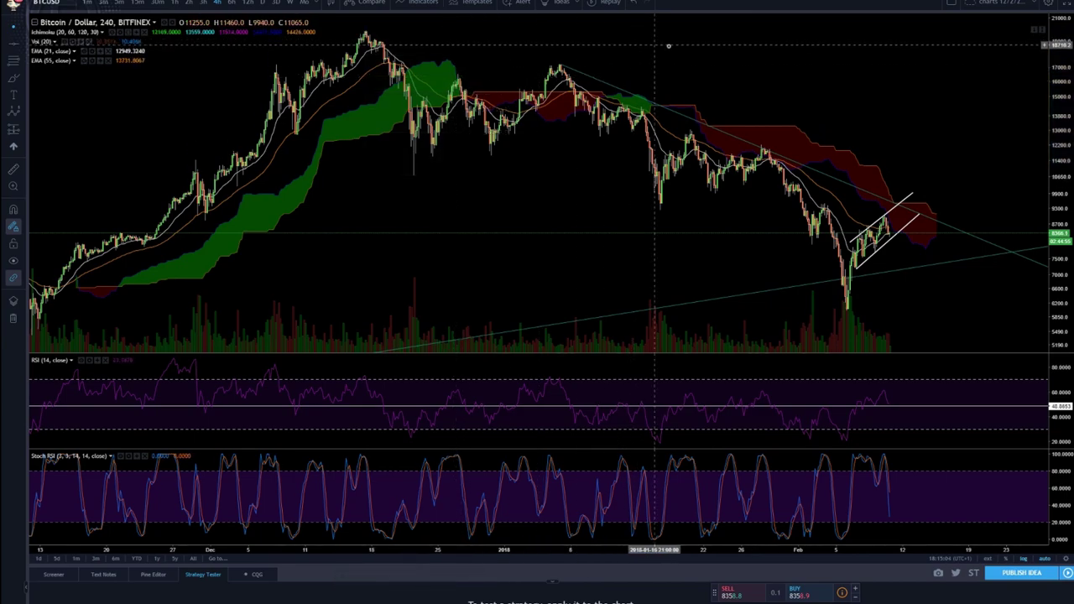
# Draw a temporary Fibonacci retracement from the January 28 Bitcoin high to the February 6 low, adjust its upper anchor, and delete it
pyautogui.hscroll(3, 654, 46)
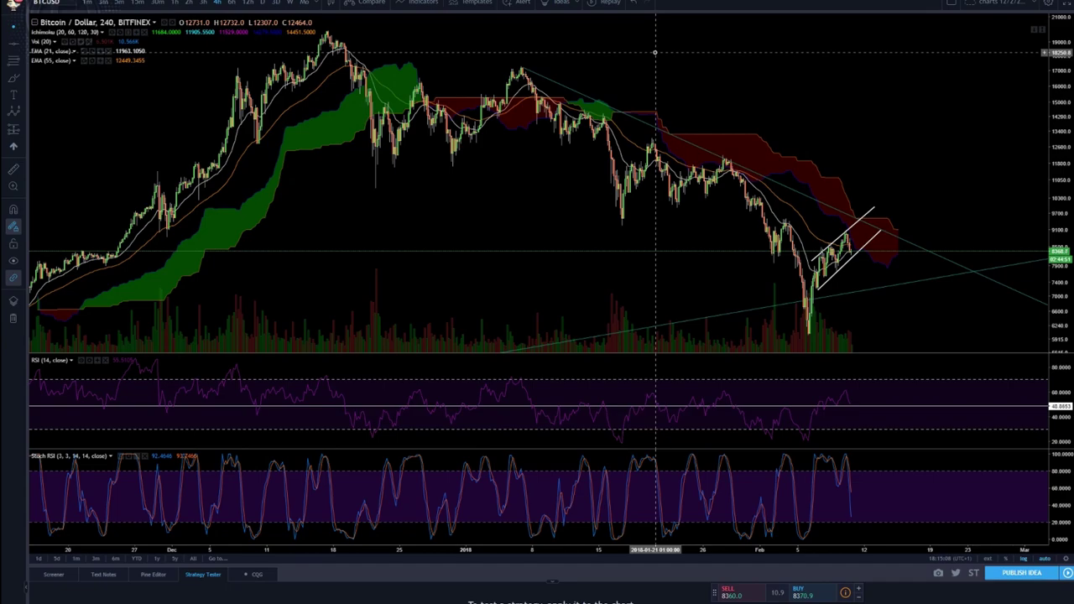
pyautogui.scroll(5, 763, 173)
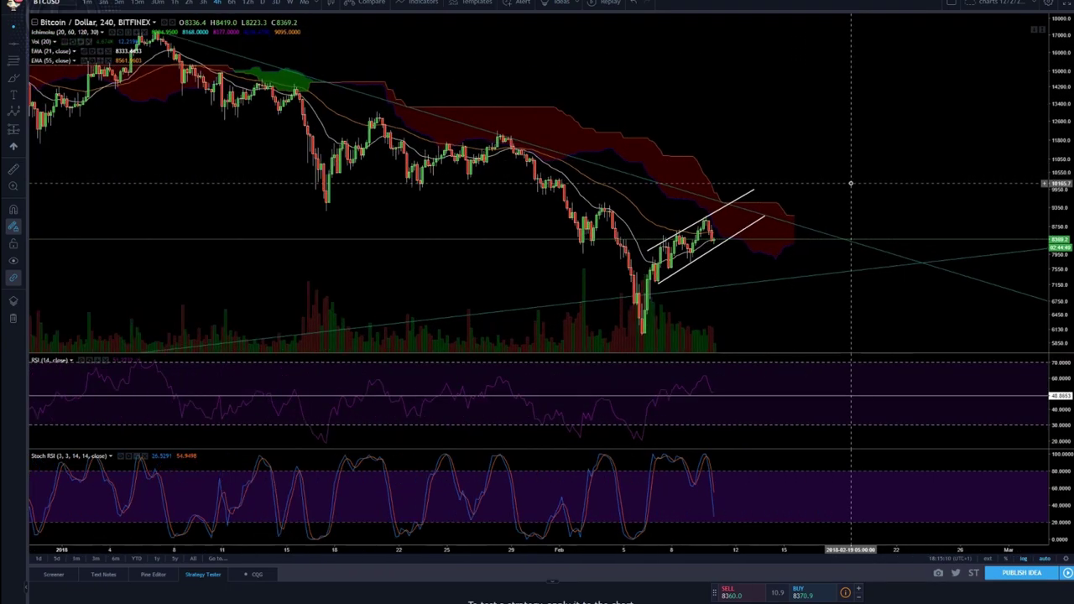
pyautogui.moveTo(749, 156); pyautogui.dragTo(662, 160)
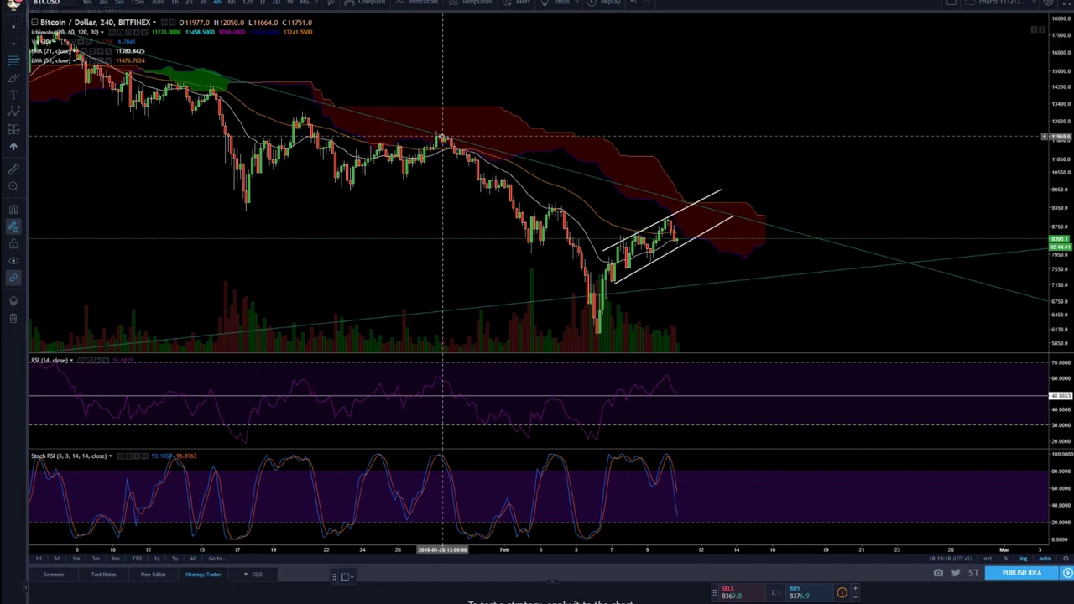
pyautogui.click(444, 137)
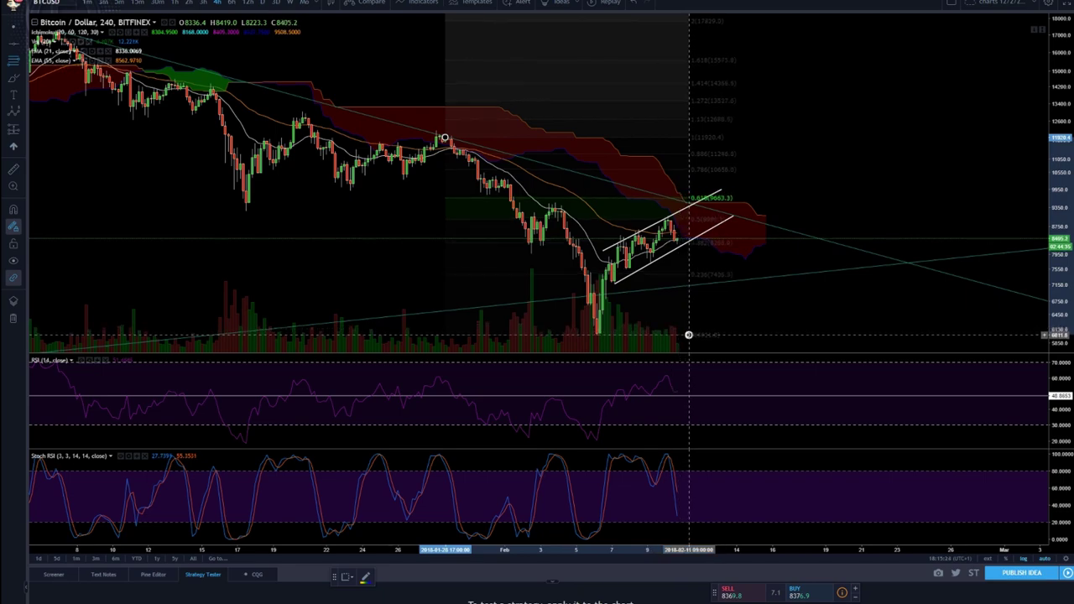
pyautogui.click(688, 335)
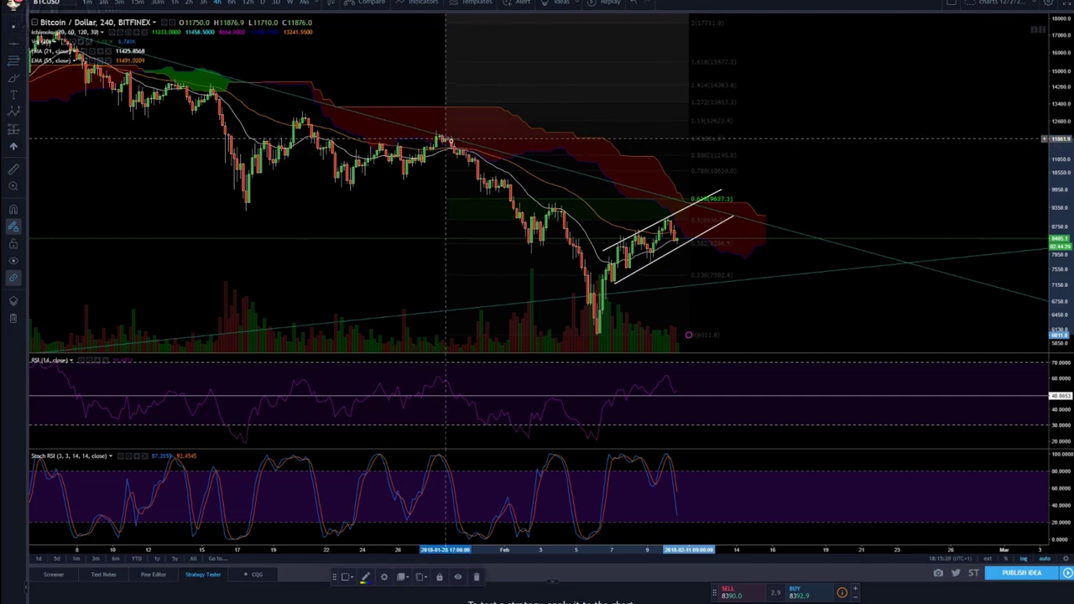
pyautogui.moveTo(444, 137)
pyautogui.mouseDown()
pyautogui.moveTo(556, 203)
pyautogui.moveTo(500, 185)
pyautogui.moveTo(418, 132)
pyautogui.mouseUp()
pyautogui.press('Delete')
pyautogui.scroll(5, 708, 235)
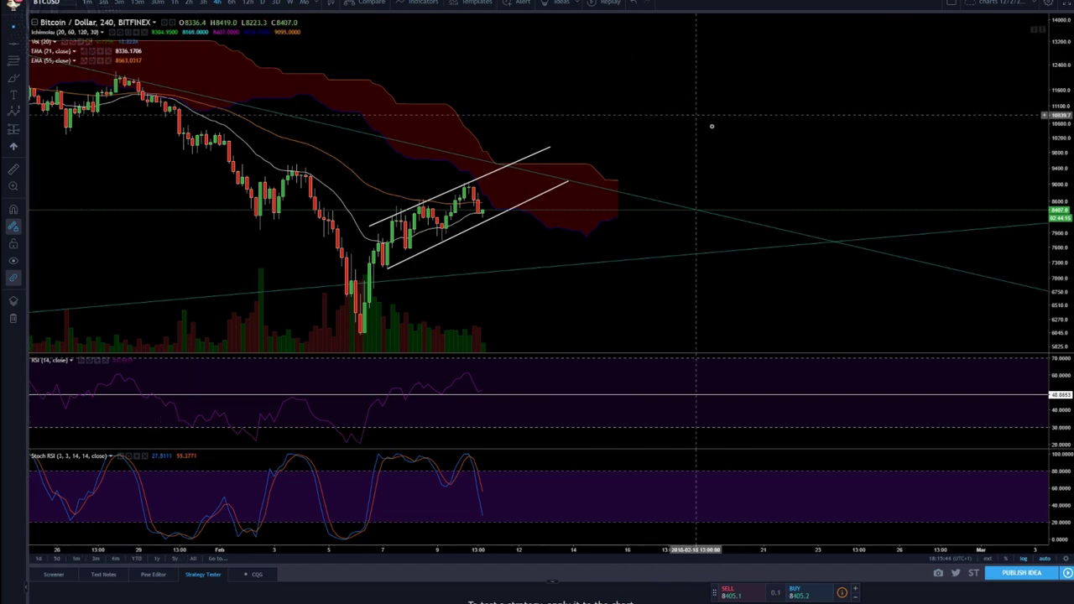
pyautogui.scroll(2, 712, 125)
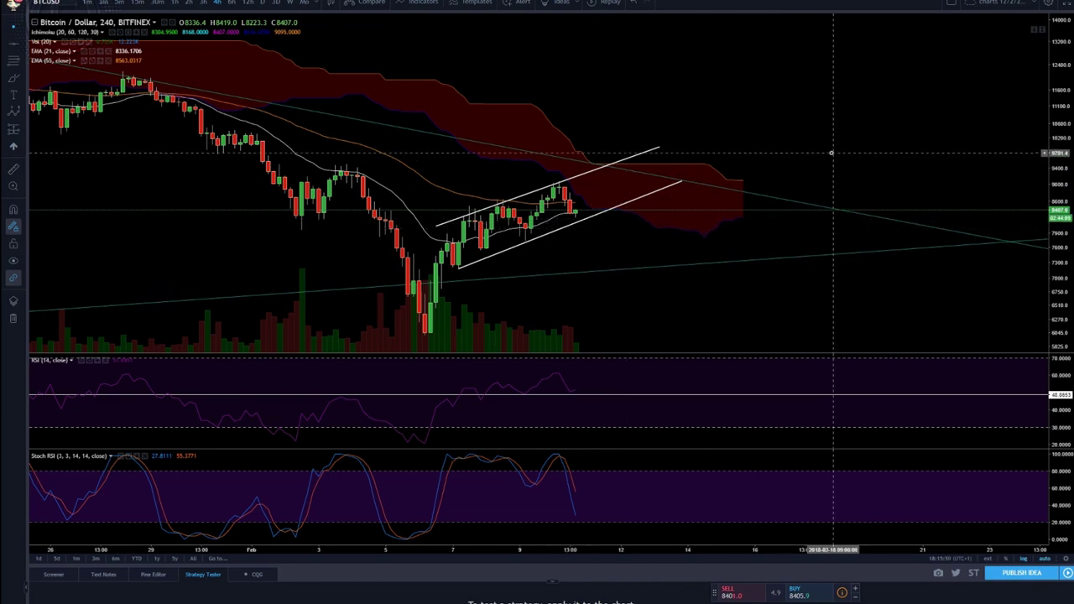
# Examine the 4-hour Bitcoin / Dollar chart from the December high down to the rising channel and the Ichimoku cloud ahead
pyautogui.scroll(2, 805, 152)
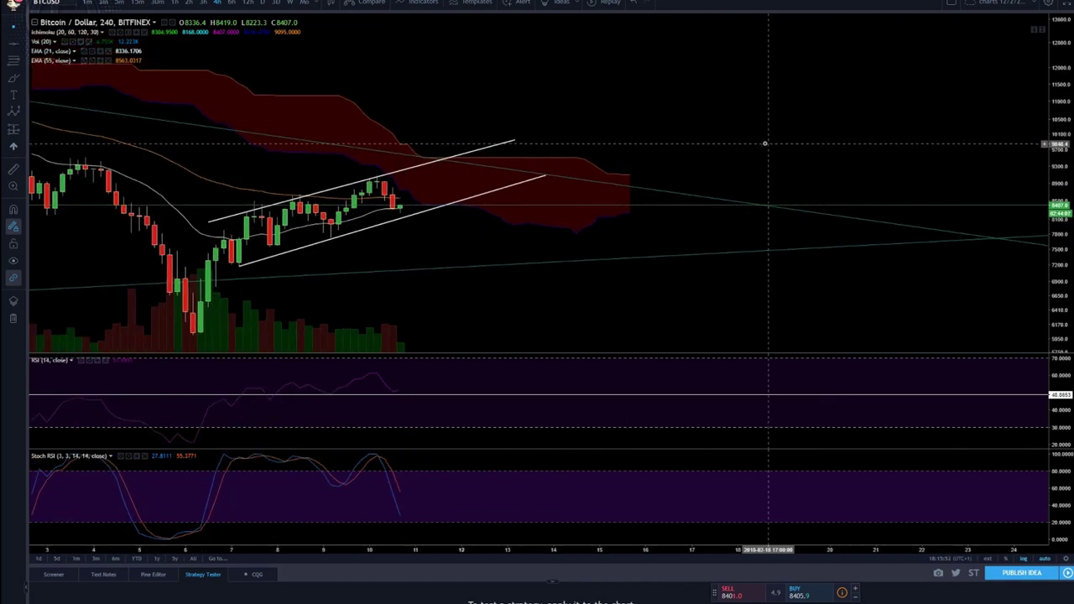
pyautogui.hscroll(-5, 662, 132)
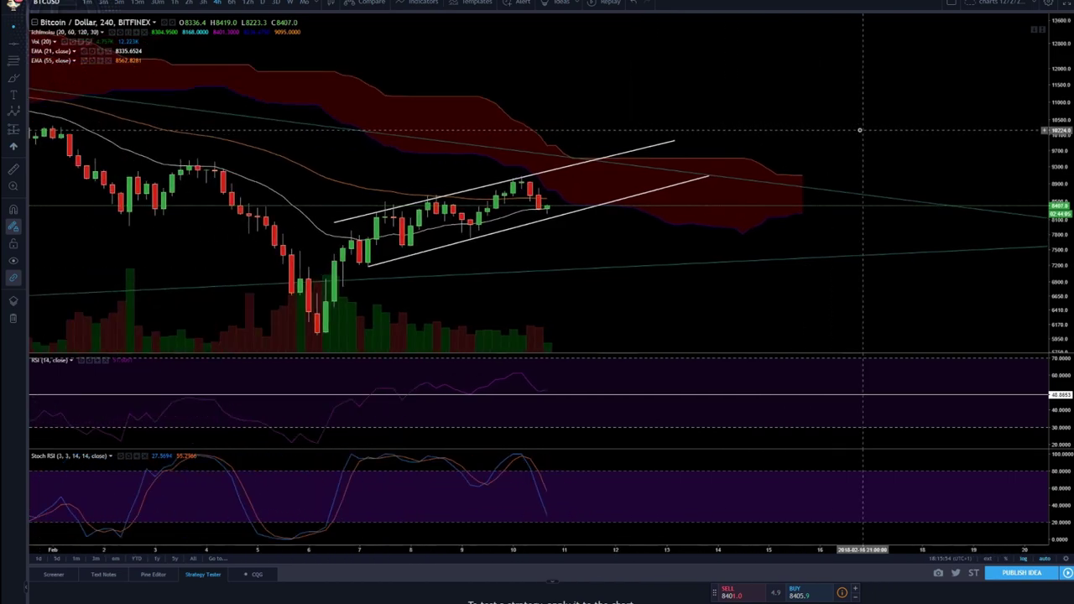
pyautogui.scroll(-2, 757, 122)
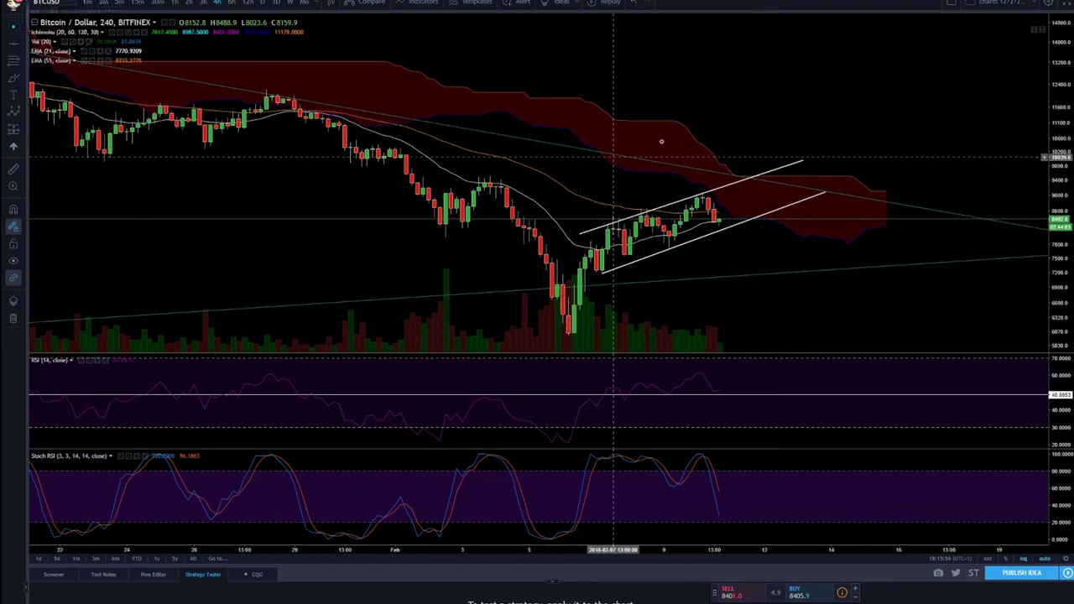
pyautogui.scroll(-2, 727, 142)
pyautogui.click(218, 3)
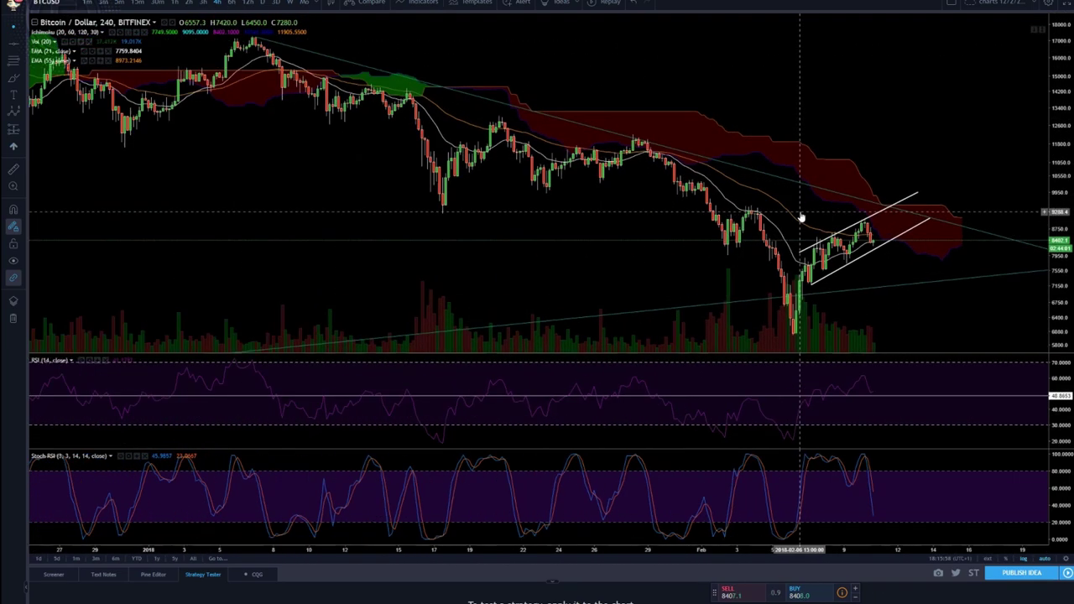
pyautogui.scroll(-3, 952, 168)
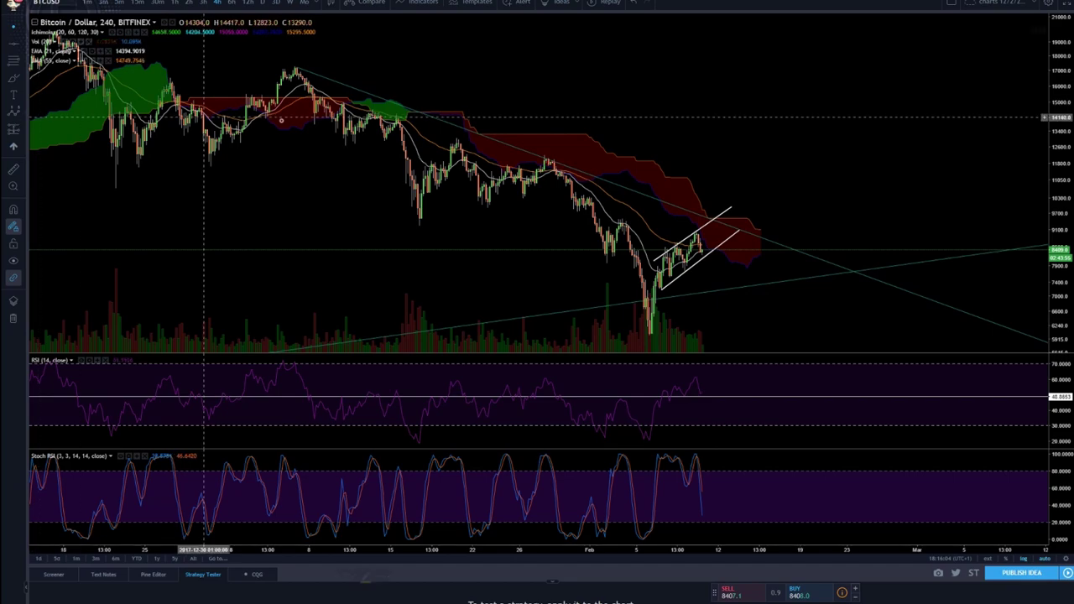
pyautogui.scroll(-2, 336, 168)
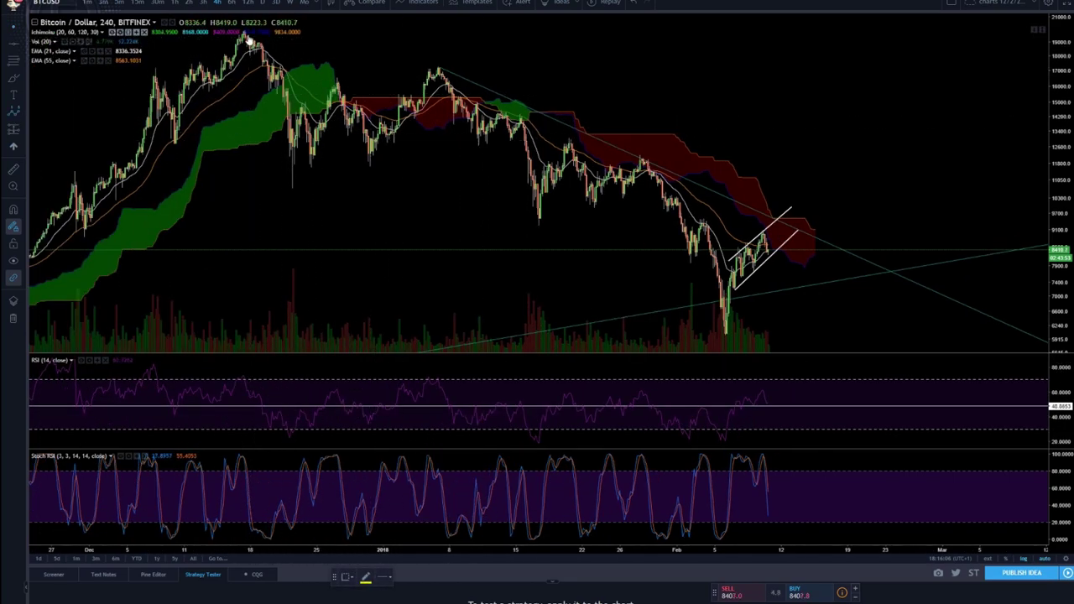
# Draw an Elliott Correction Wave (ABC) from the December 17 high through the December 22 low and January 7 high to about 5,220 in mid-February
pyautogui.click(24, 113)
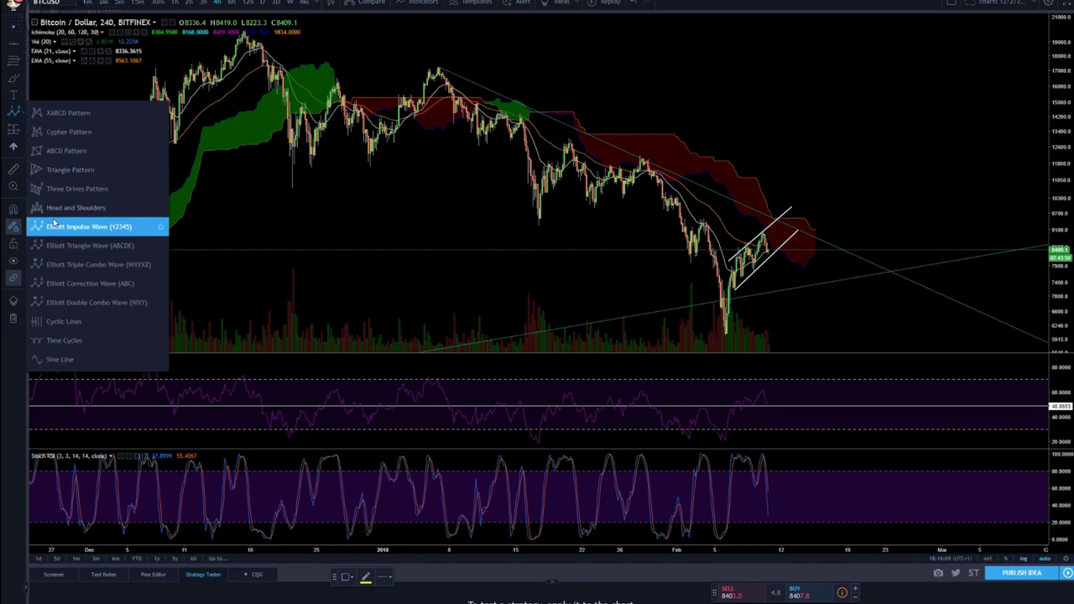
pyautogui.click(78, 284)
pyautogui.scroll(-2, 336, 84)
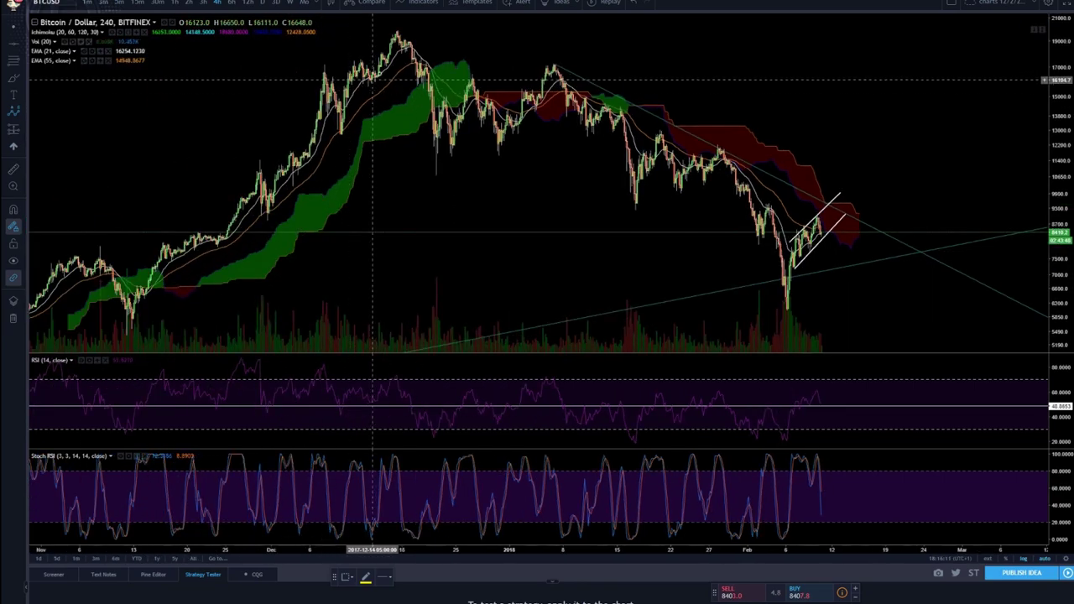
pyautogui.click(397, 34)
pyautogui.click(435, 179)
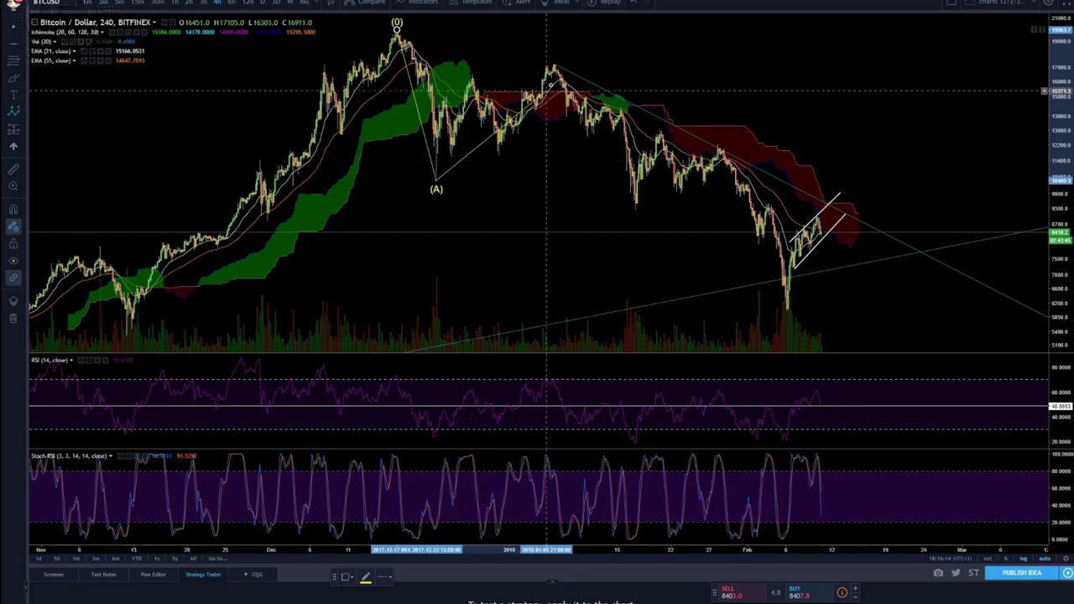
pyautogui.click(553, 65)
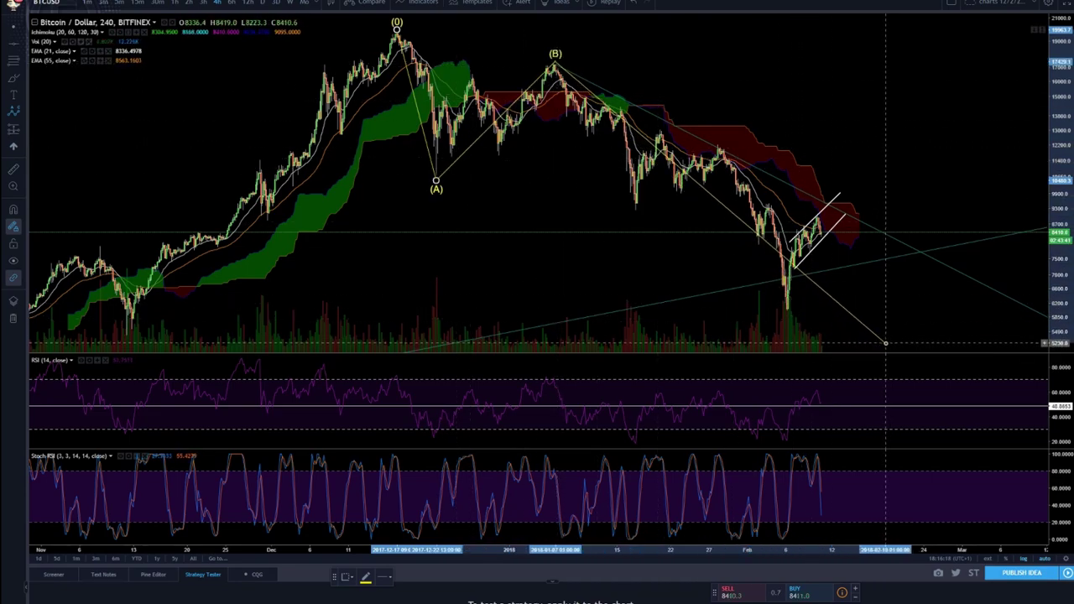
pyautogui.click(885, 344)
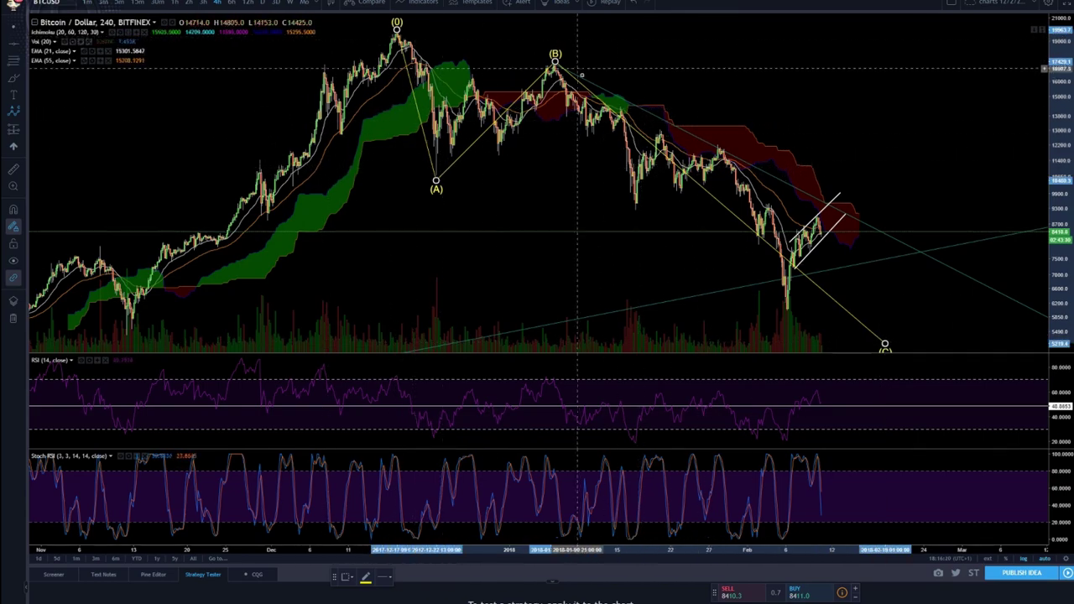
# Turn off Show Wave in the ABC correction's style settings so only its letter labels are drawn
pyautogui.click(14, 110)
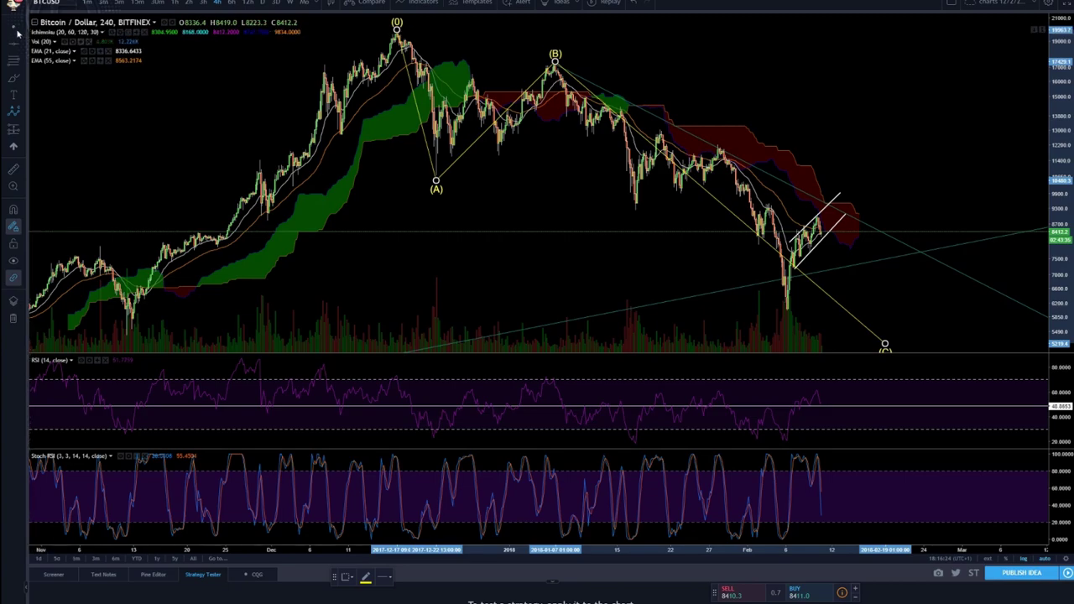
pyautogui.click(423, 136)
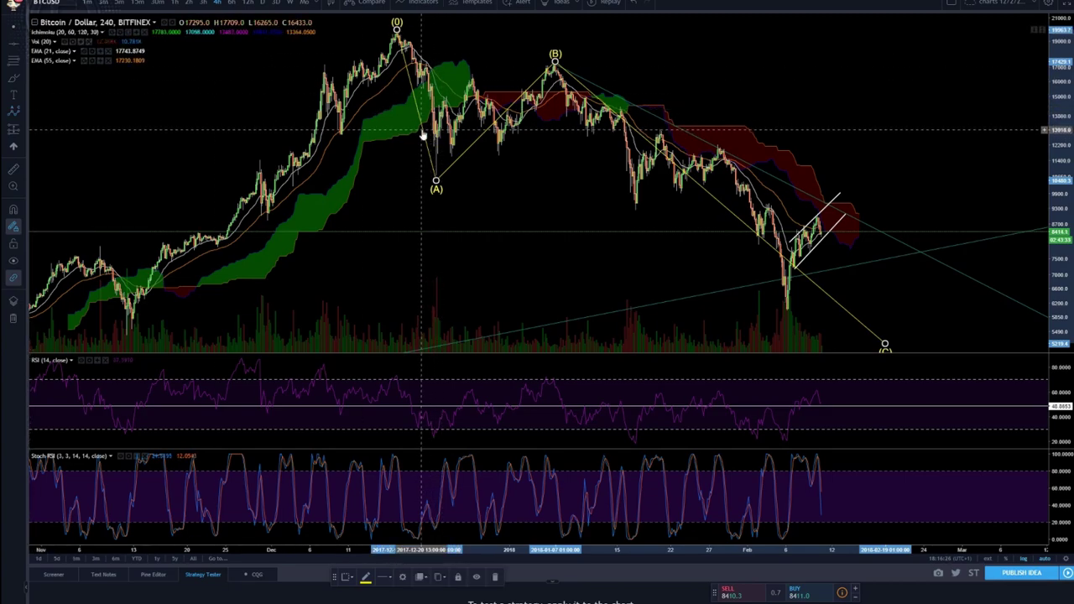
pyautogui.doubleClick(423, 136)
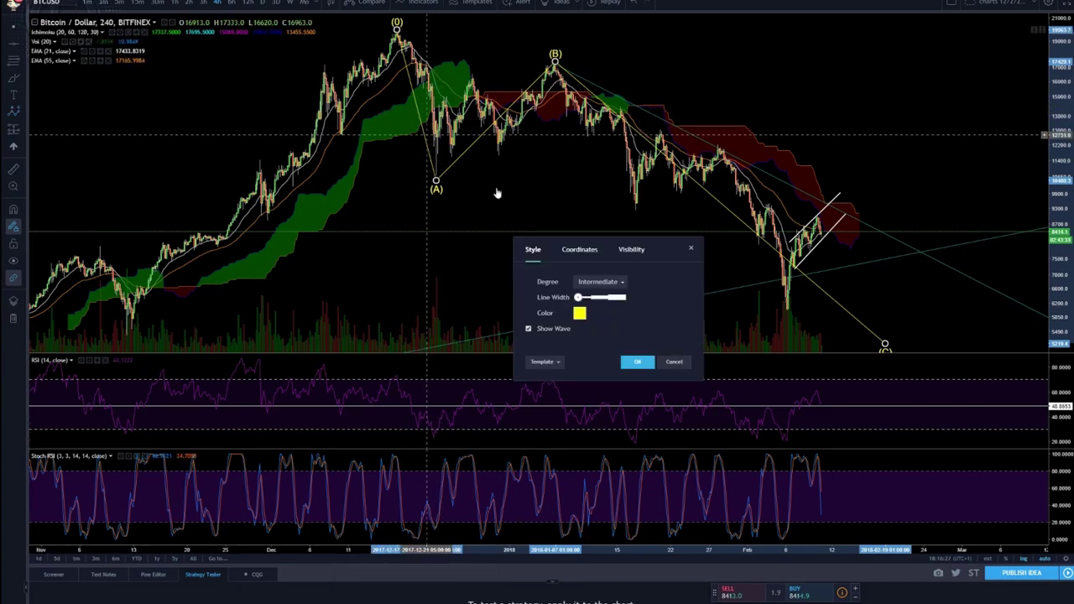
pyautogui.click(620, 285)
pyautogui.click(620, 285)
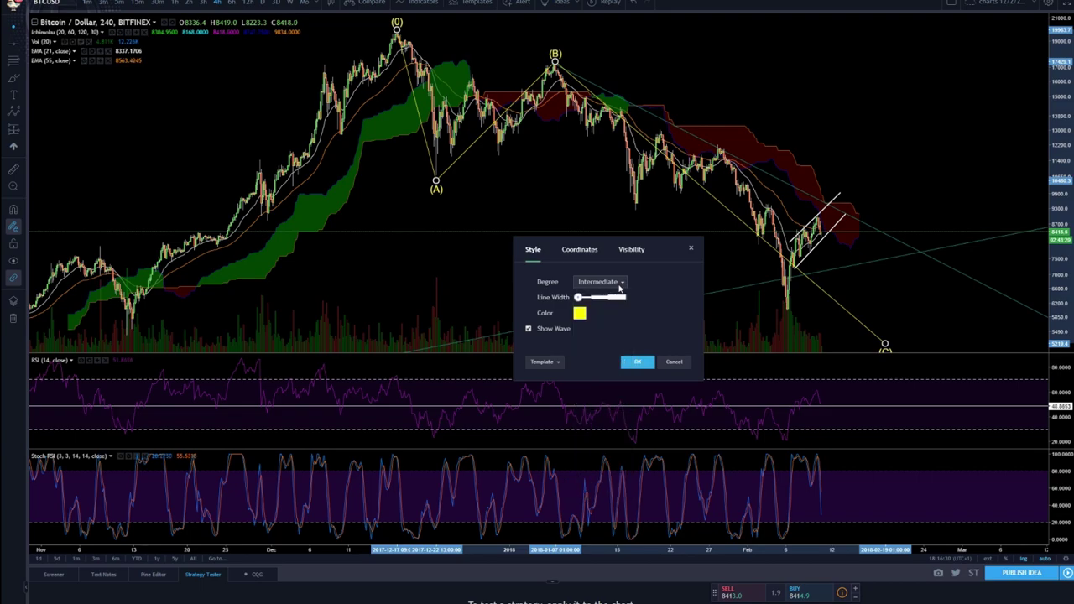
pyautogui.click(530, 329)
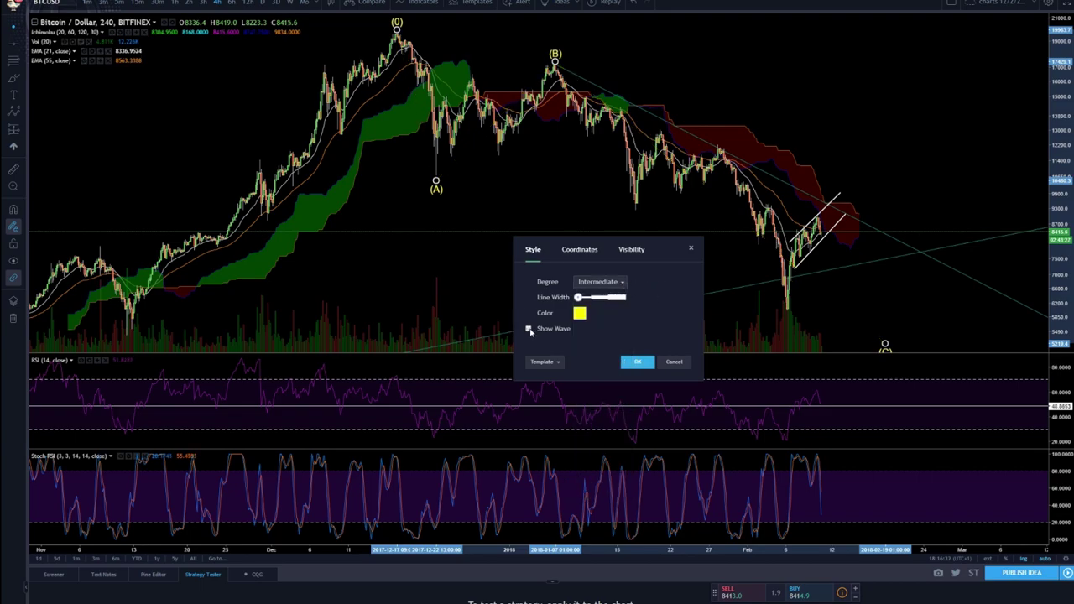
pyautogui.click(635, 366)
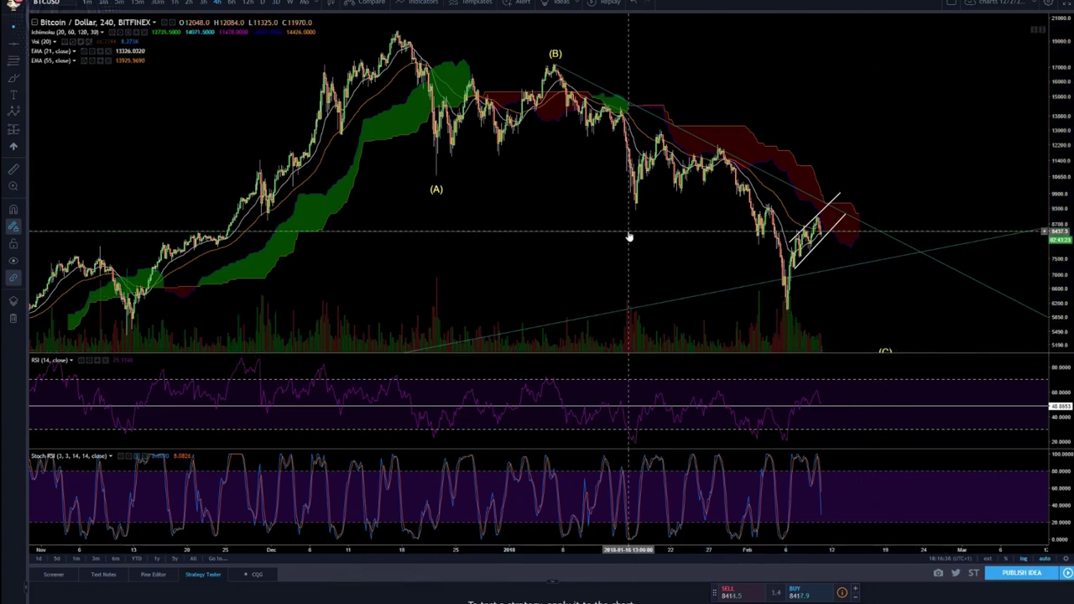
# Draw an Elliott Impulse Wave (12345) from the January 7 high through the following swings, with wave 5 at label (C), about 5,050
pyautogui.scroll(2, 678, 203)
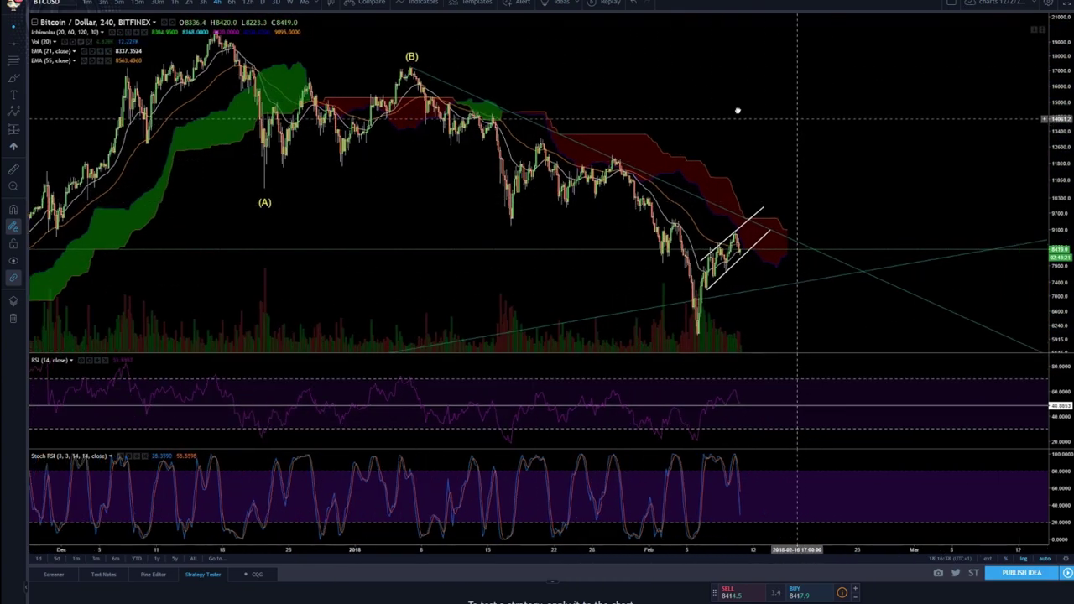
pyautogui.scroll(-2, 736, 149)
pyautogui.scroll(-4, 781, 185)
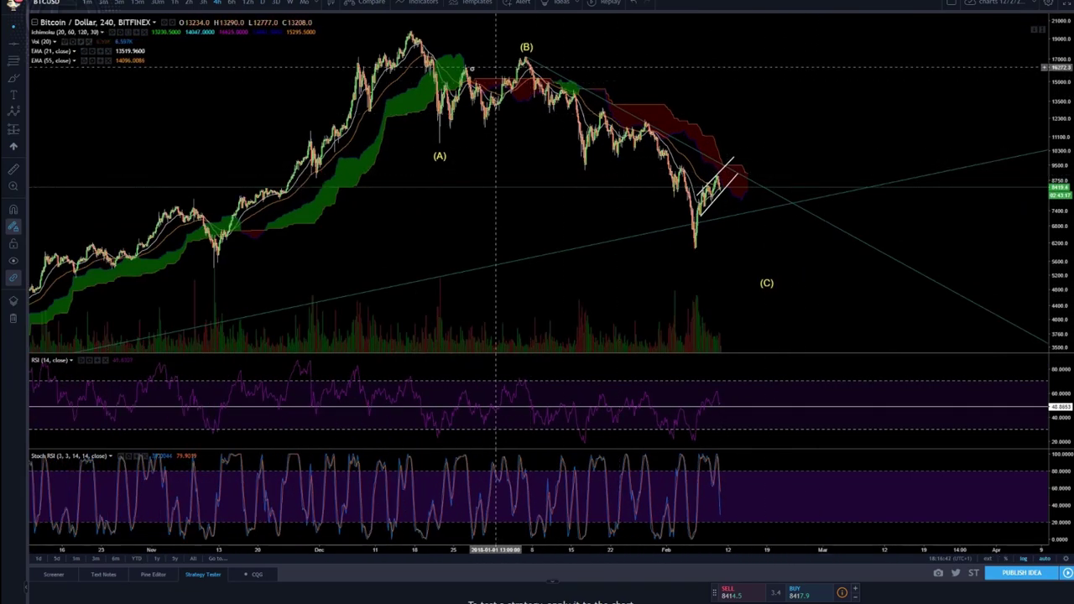
pyautogui.click(24, 115)
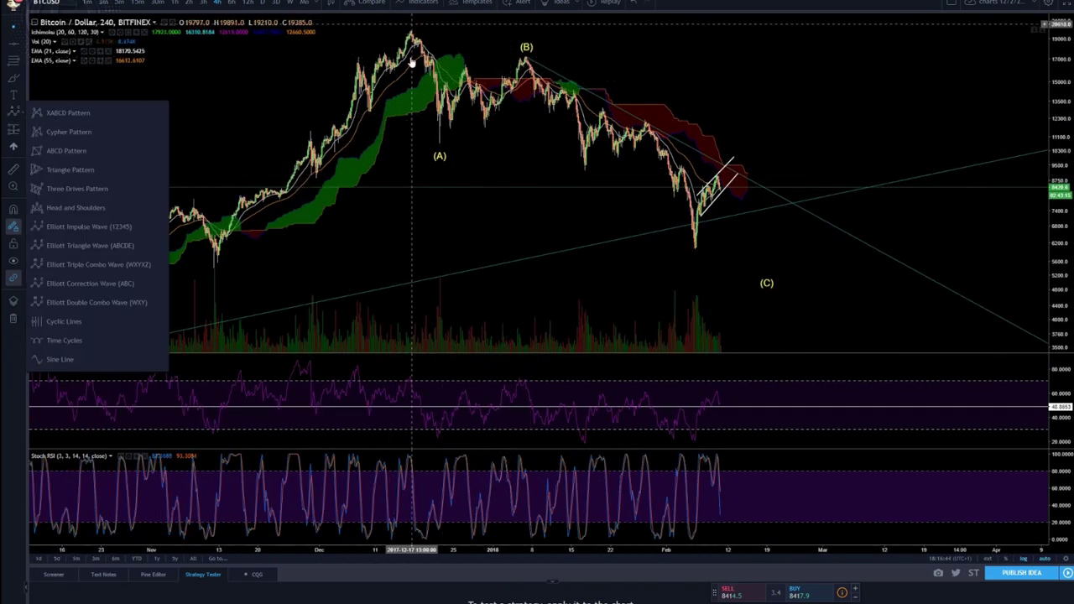
pyautogui.click(88, 226)
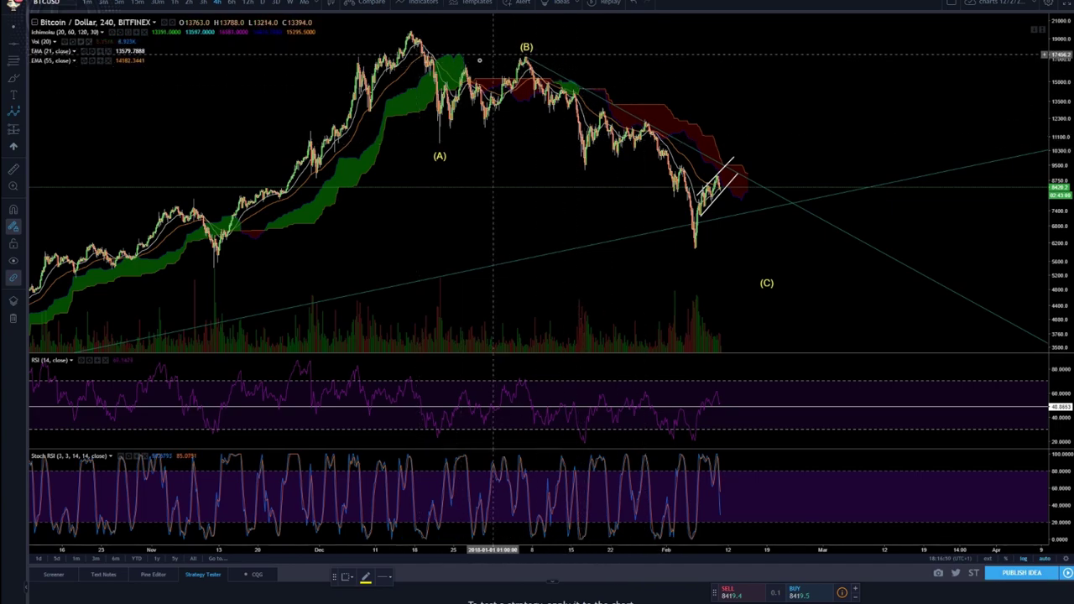
pyautogui.click(526, 59)
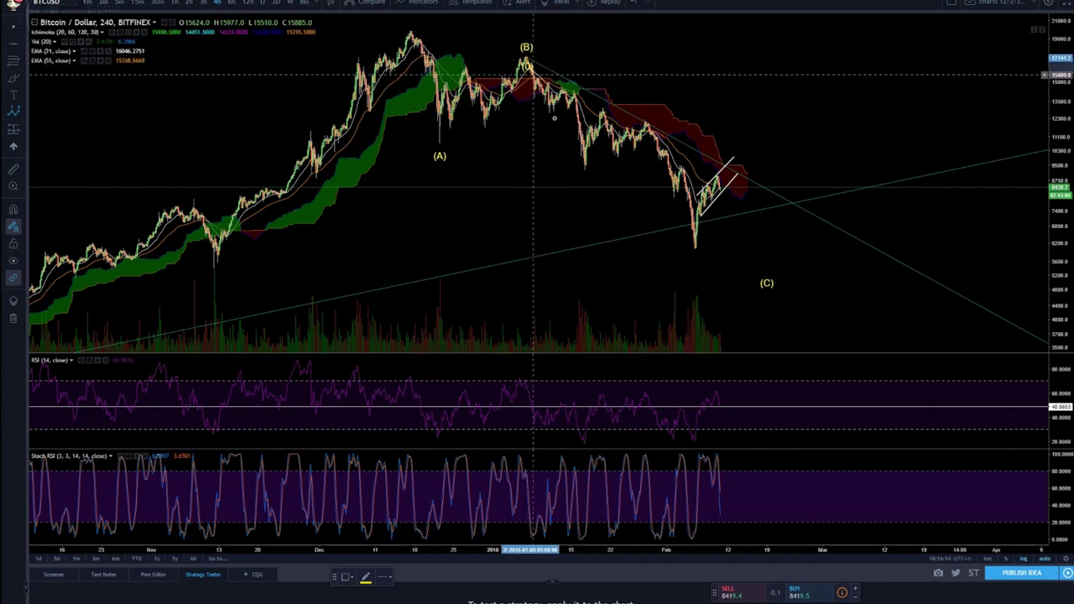
pyautogui.click(585, 172)
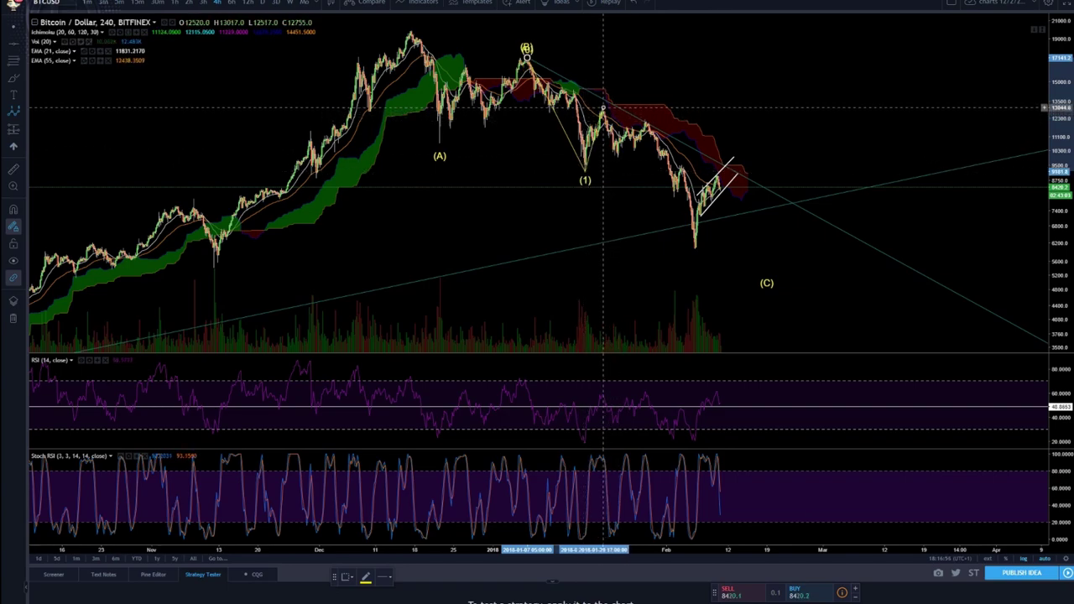
pyautogui.click(603, 108)
pyautogui.click(696, 247)
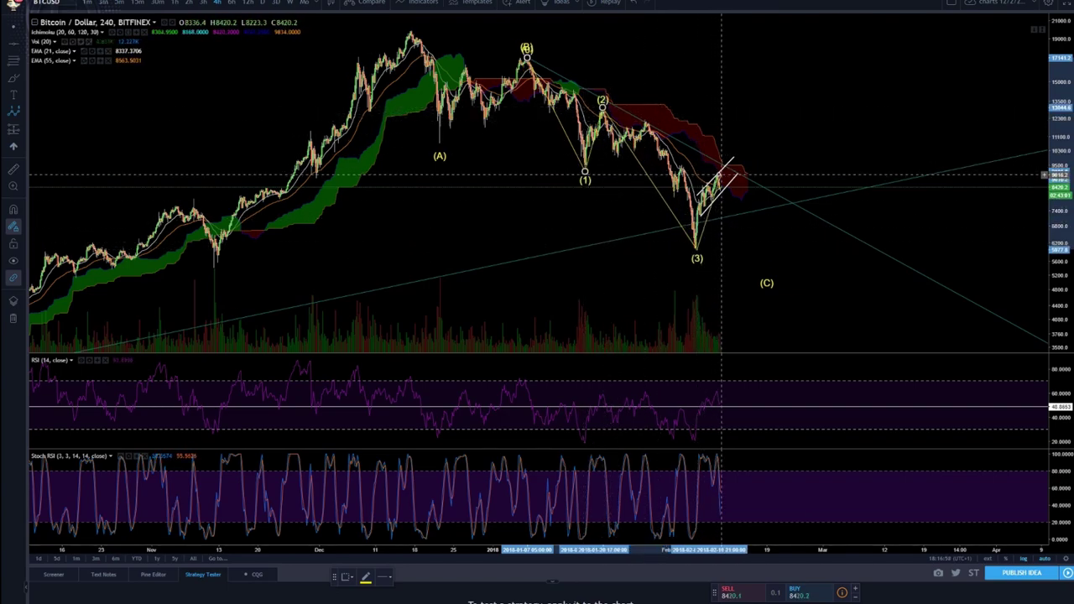
pyautogui.click(717, 167)
pyautogui.click(769, 283)
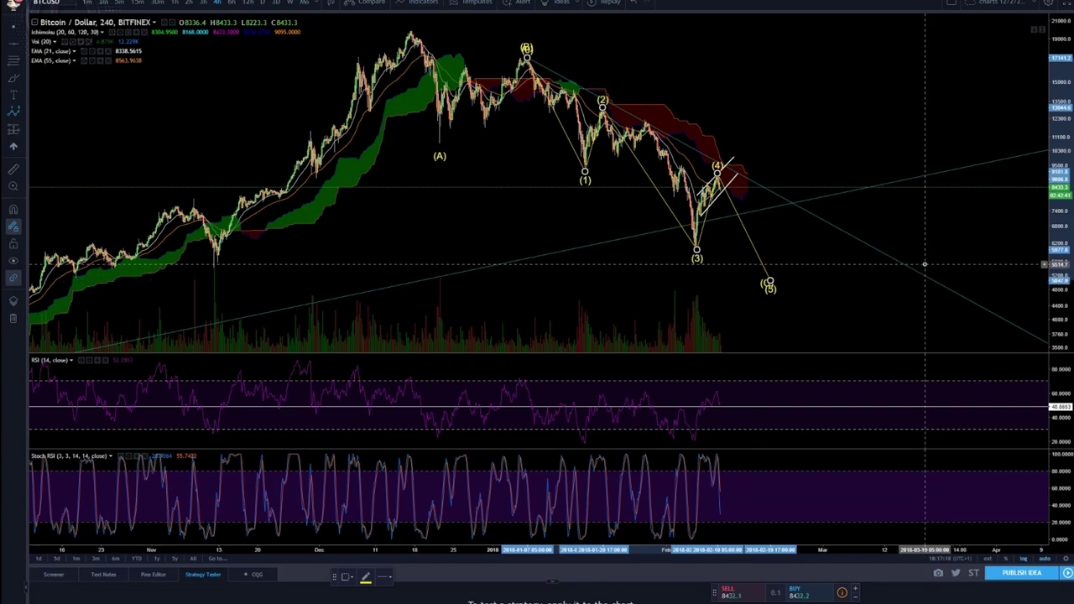
# Draw a rectangle marking the support zone between about 5,600 and 5,000, from October 19 to February 27
pyautogui.click(23, 84)
pyautogui.click(63, 98)
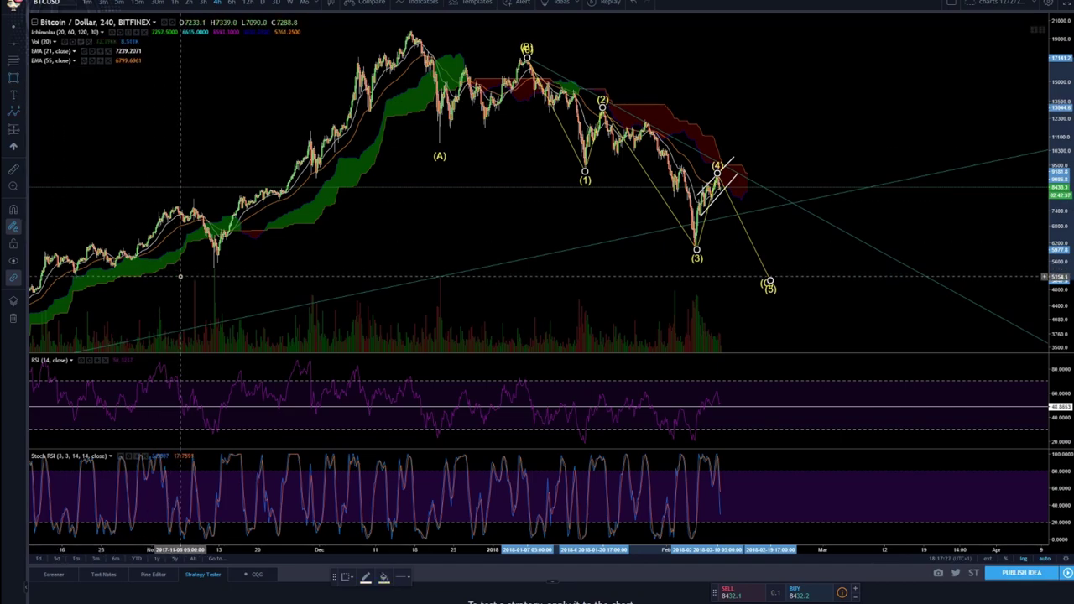
pyautogui.click(79, 262)
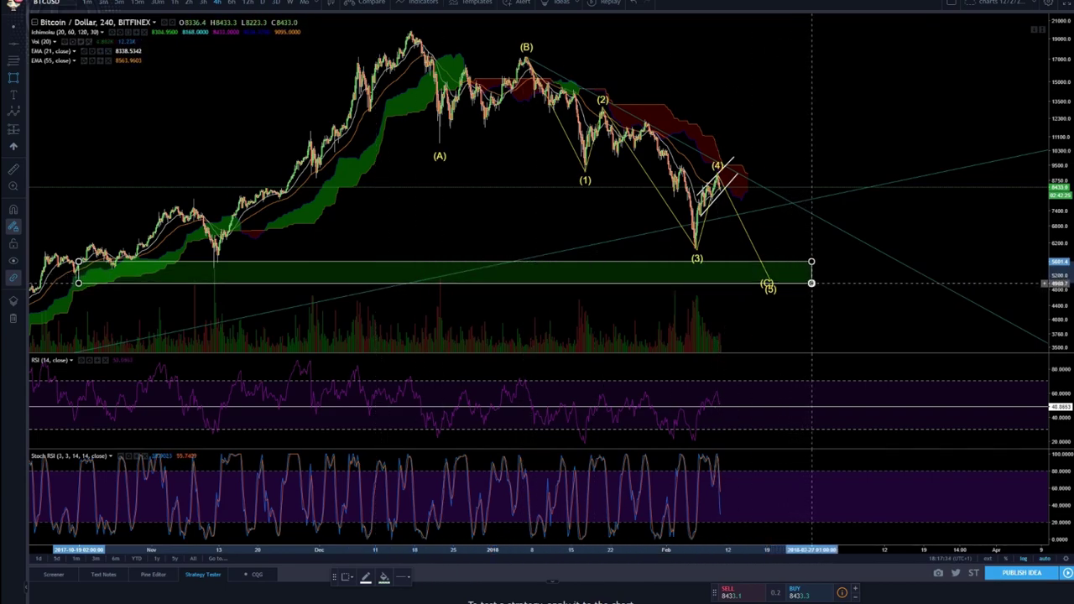
pyautogui.click(812, 282)
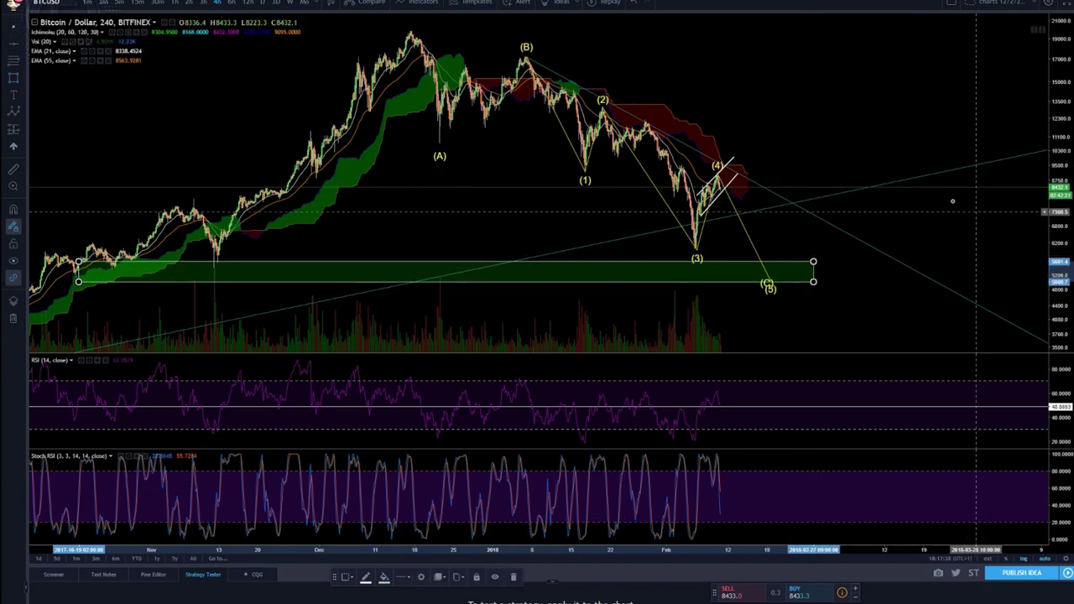
pyautogui.click(865, 115)
# Draw a Trend-Based Fib Extension from the January 7 high to the wave 1 low and back up to about 13,070
pyautogui.scroll(-3, 789, 124)
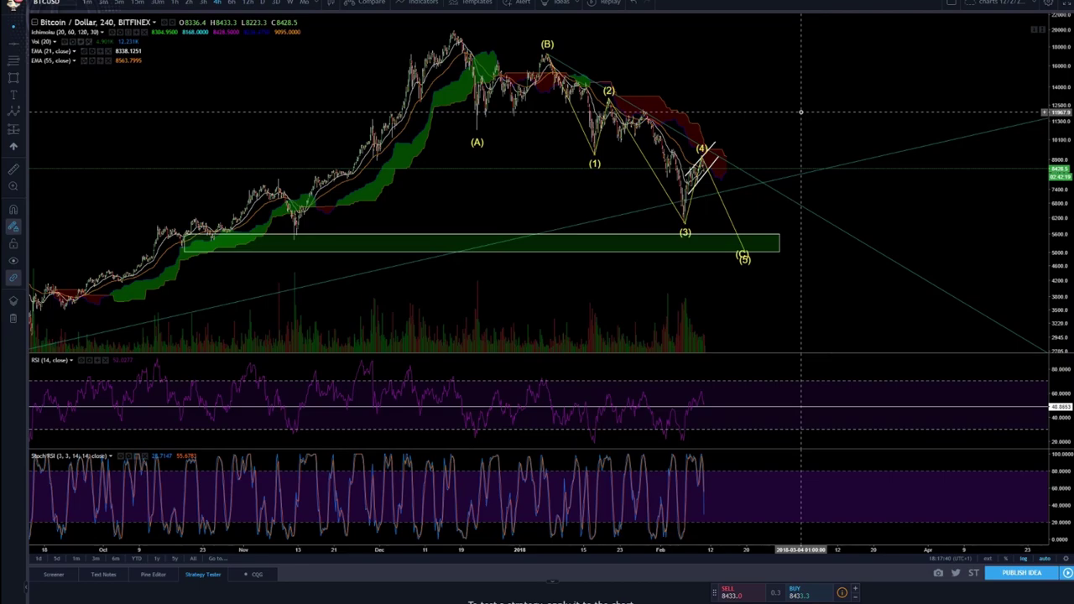
pyautogui.scroll(1, 801, 112)
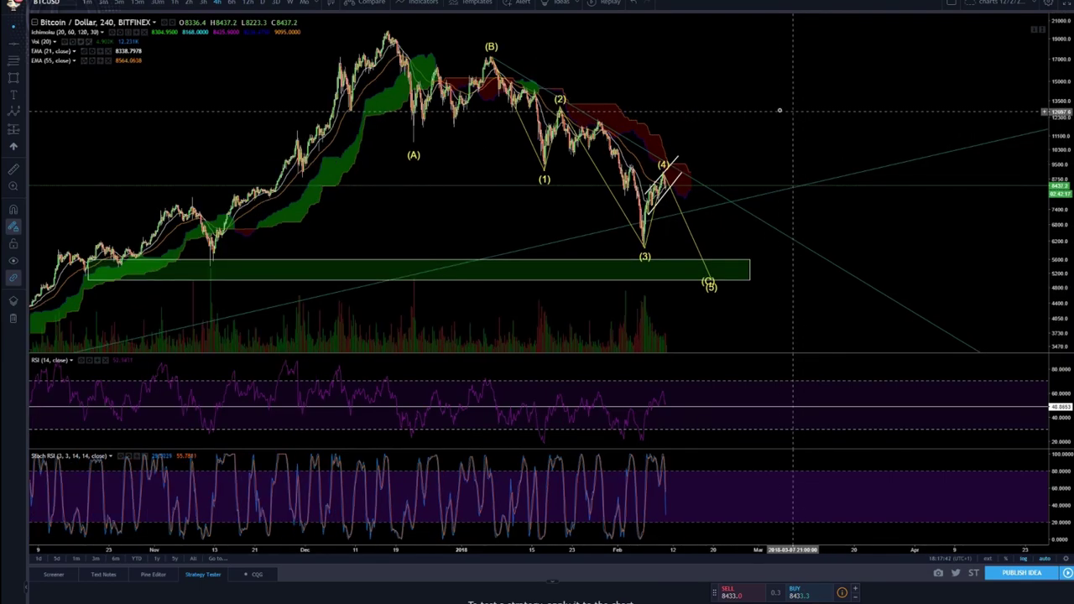
pyautogui.scroll(-1, 779, 110)
pyautogui.scroll(1, 710, 233)
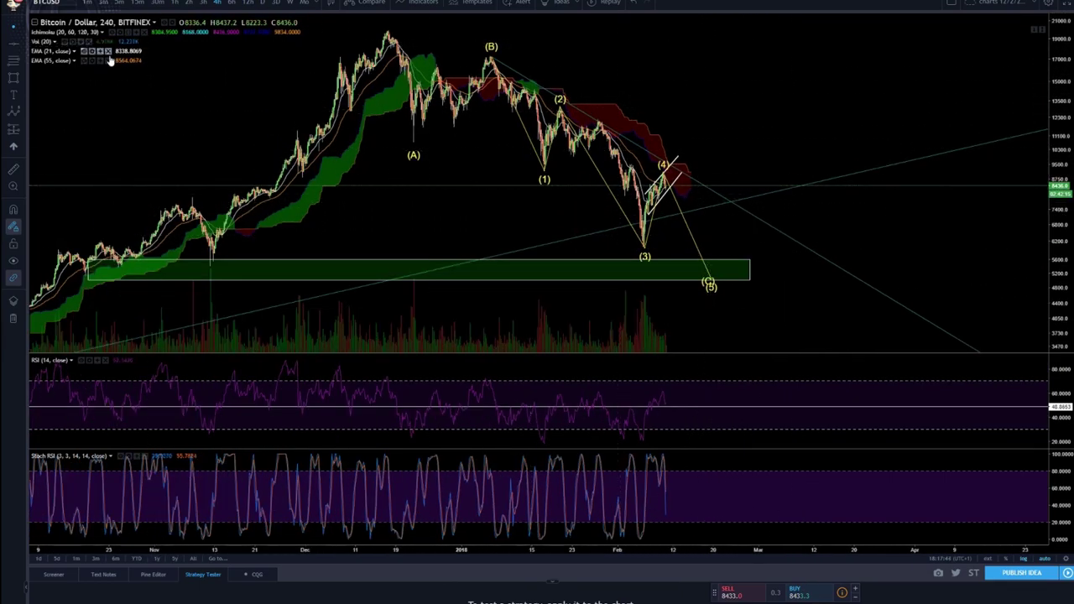
pyautogui.click(24, 64)
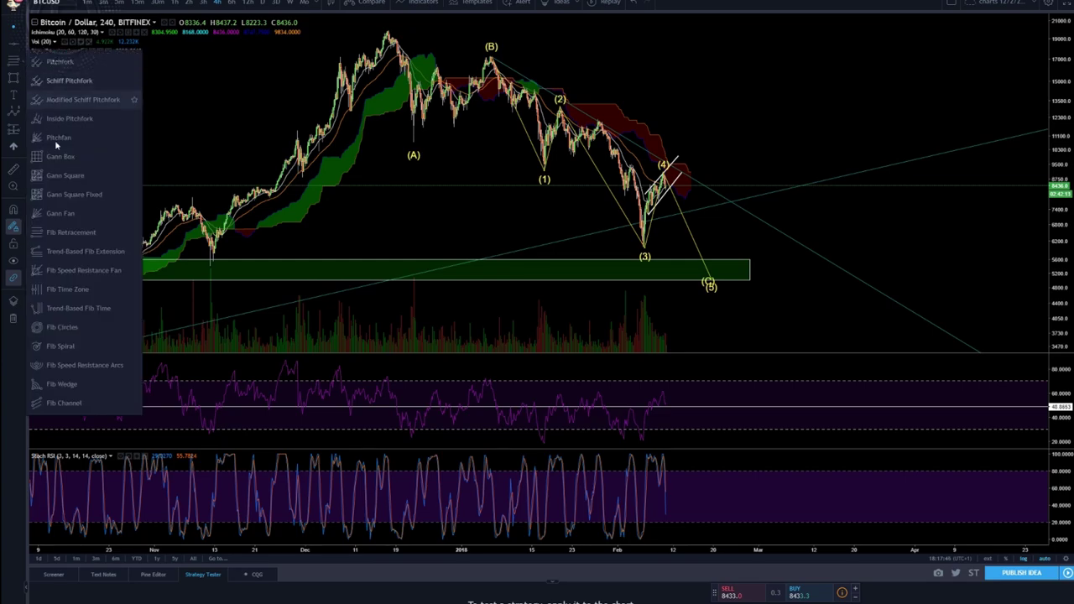
pyautogui.click(84, 250)
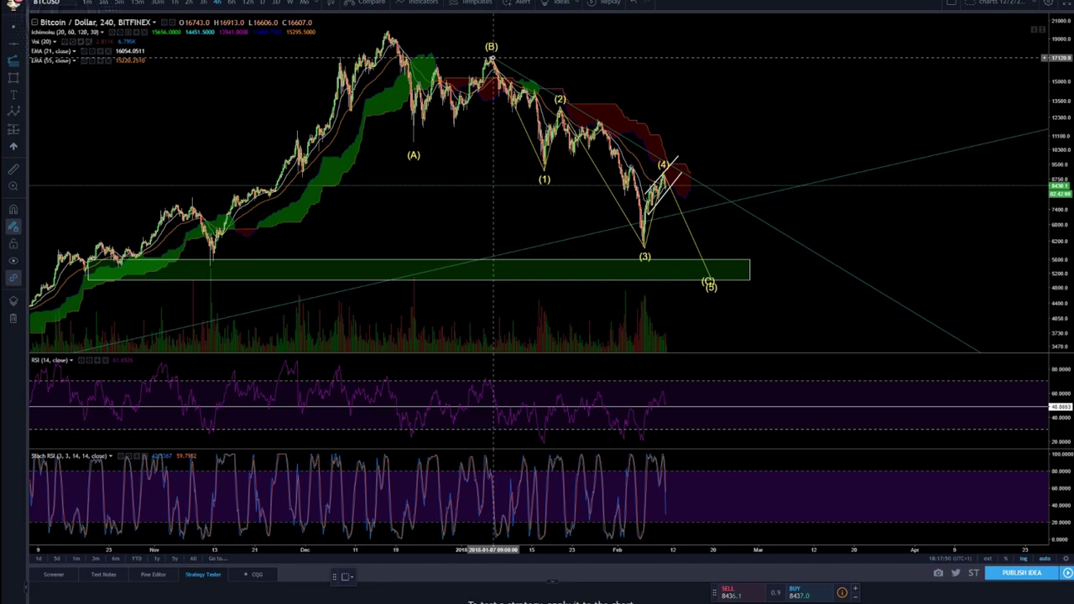
pyautogui.click(543, 172)
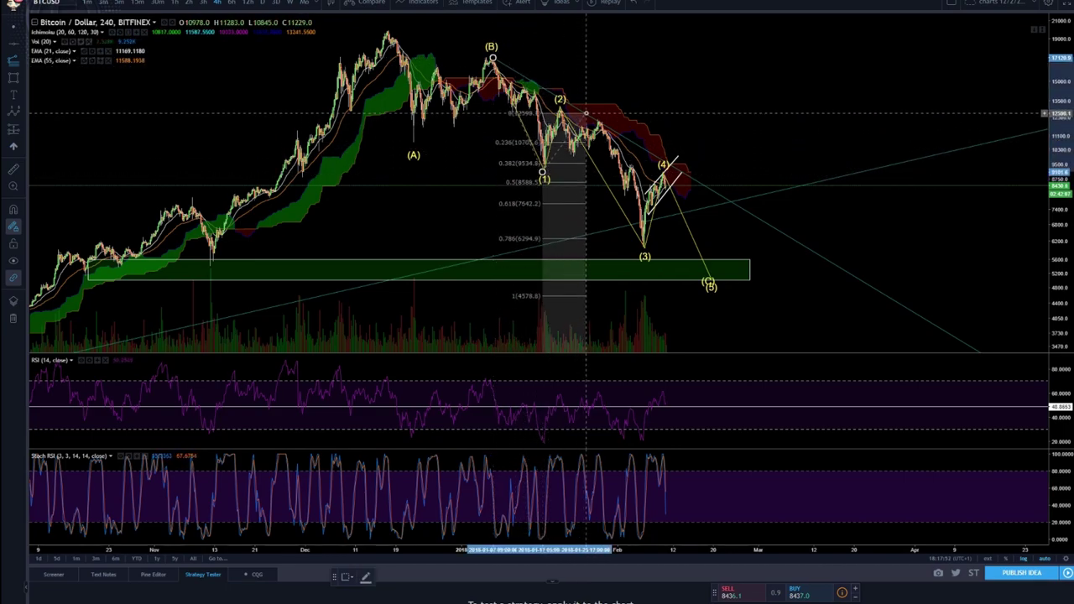
pyautogui.click(596, 108)
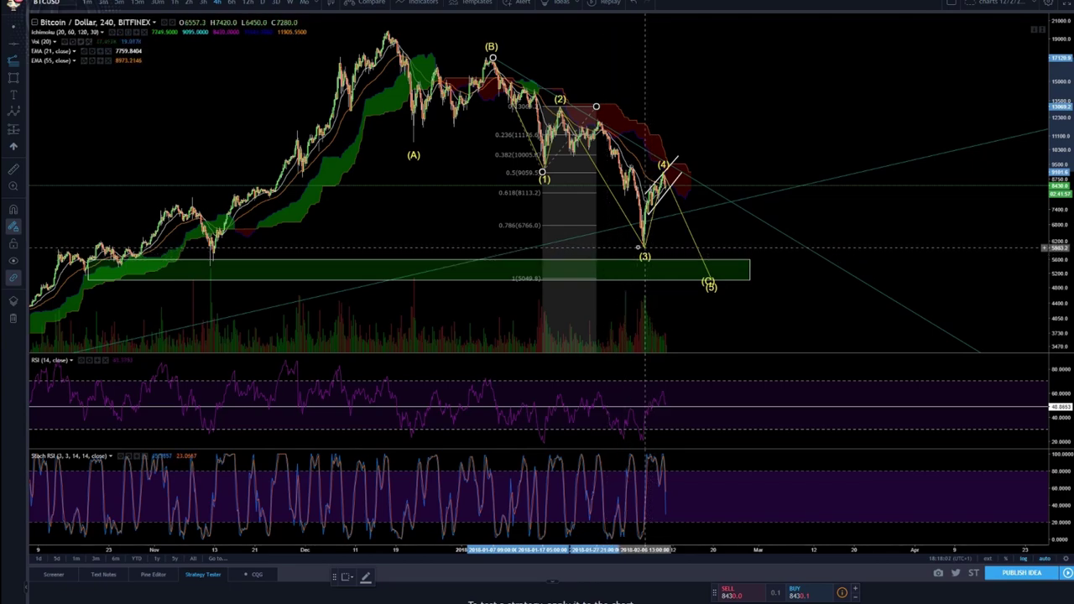
# Add a 0.886 level to the Trend-Based Fib Extension in place of its unused level 4
pyautogui.doubleClick(578, 226)
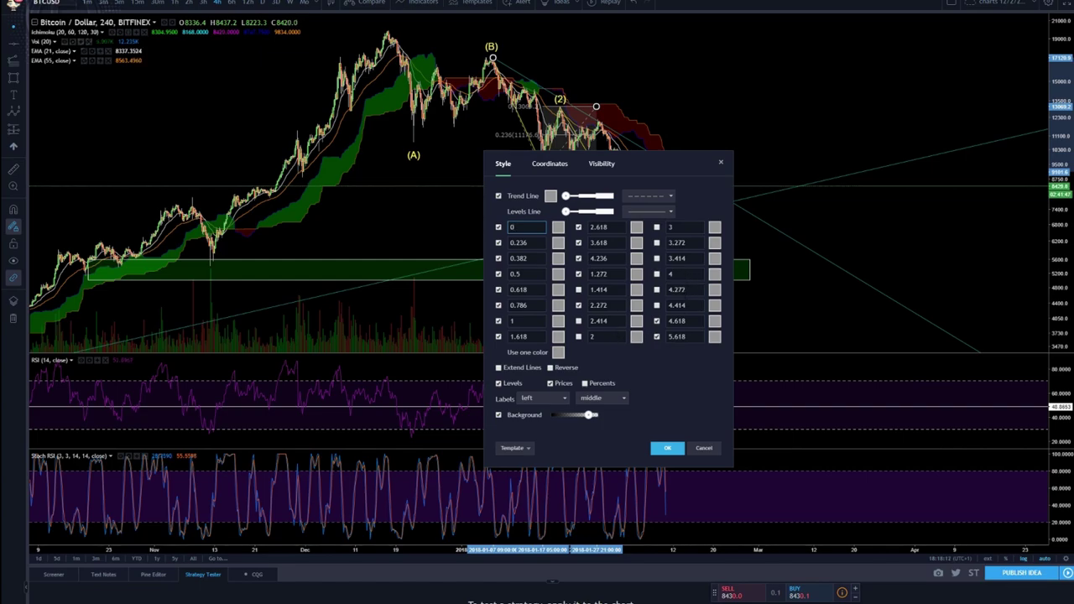
pyautogui.click(680, 274)
pyautogui.write('0.886')
pyautogui.click(665, 448)
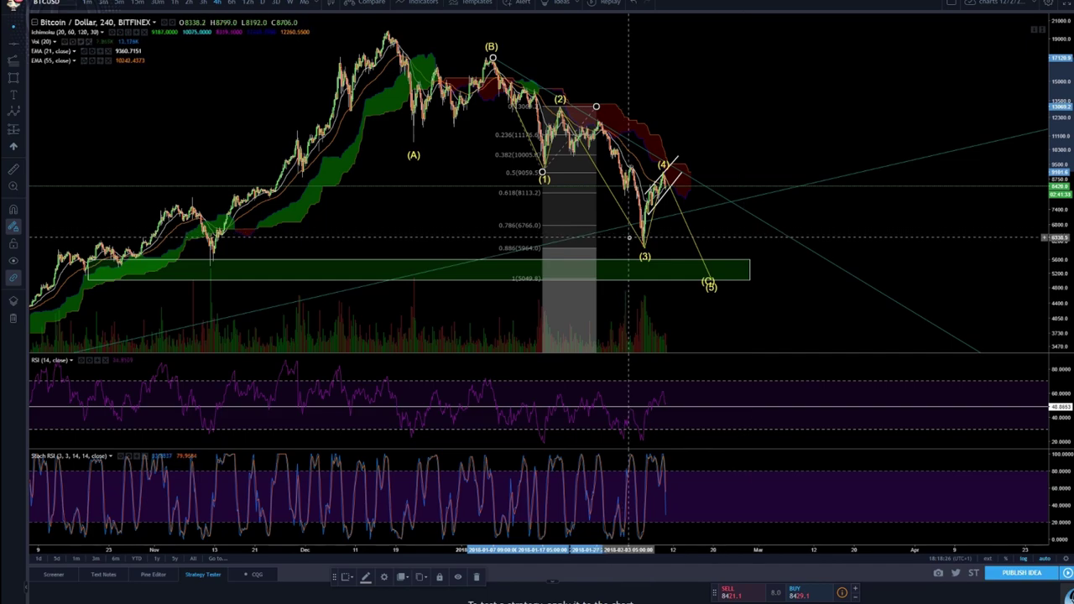
# Draw a second Trend-Based Fib Extension from the wave 2 high to the wave 3 low and back up to about 9,410
pyautogui.scroll(-1, 671, 293)
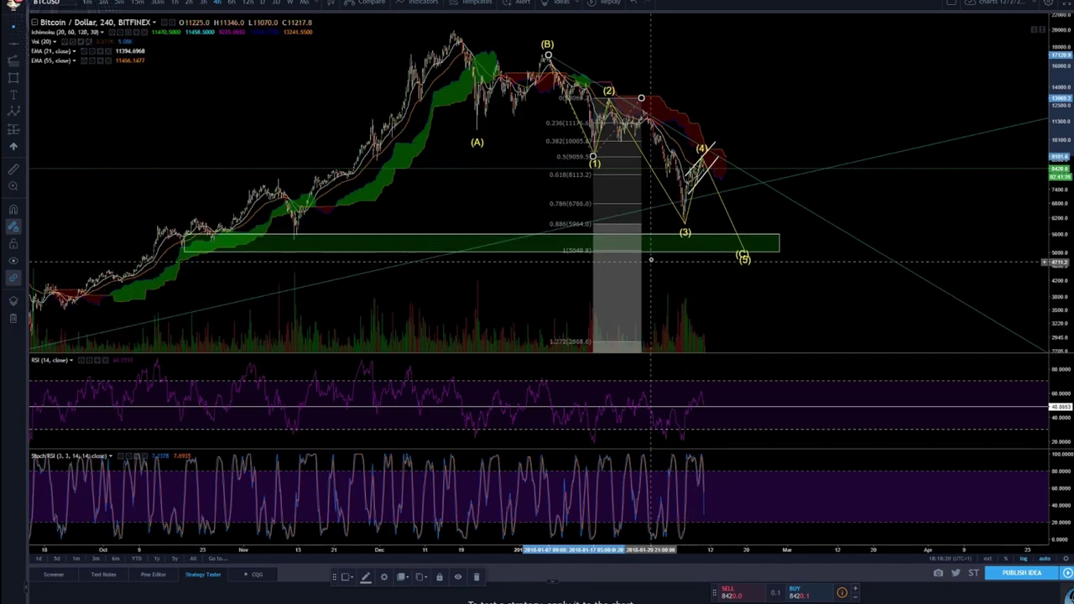
pyautogui.click(694, 253)
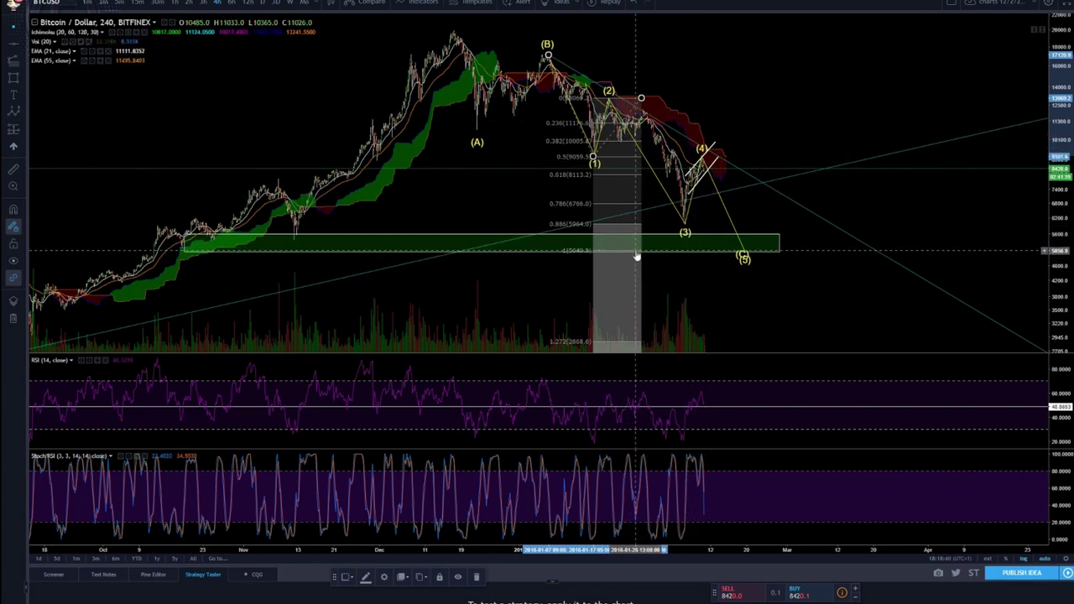
pyautogui.scroll(2, 636, 256)
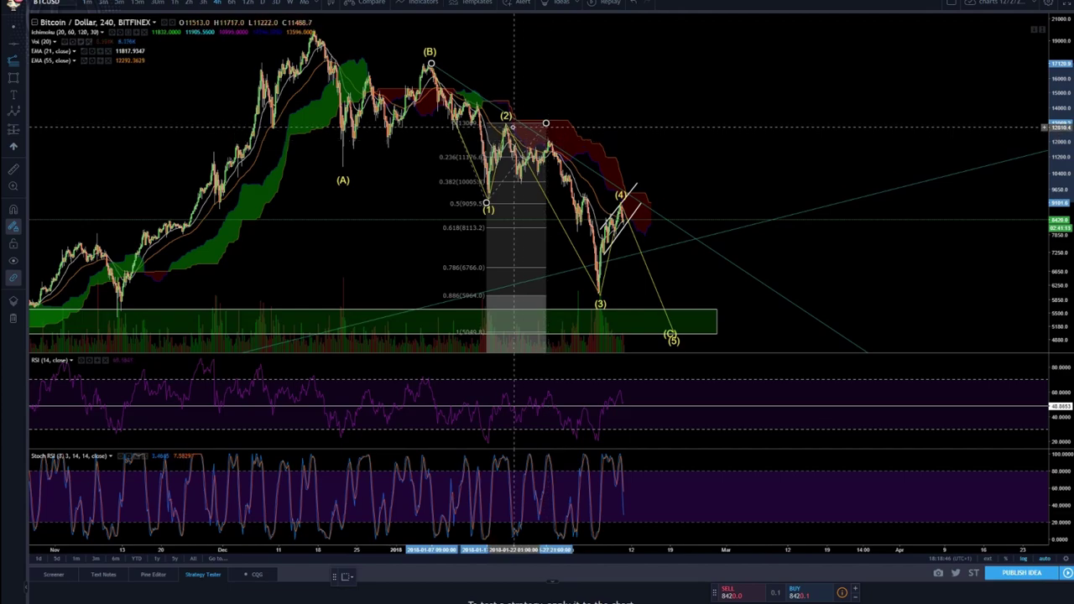
pyautogui.scroll(-1, 503, 126)
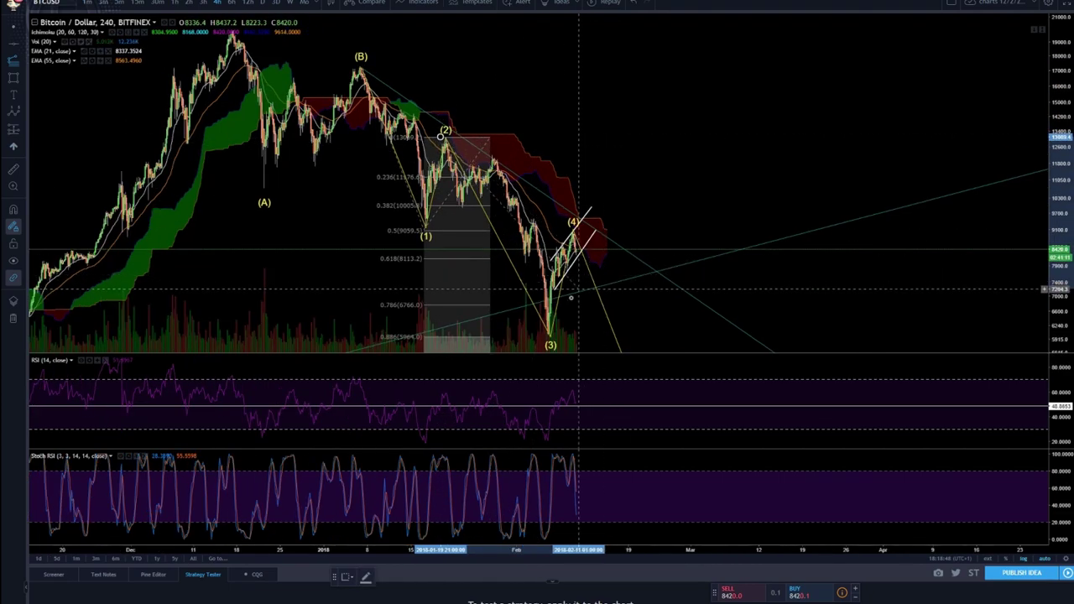
pyautogui.scroll(1, 592, 290)
pyautogui.click(599, 296)
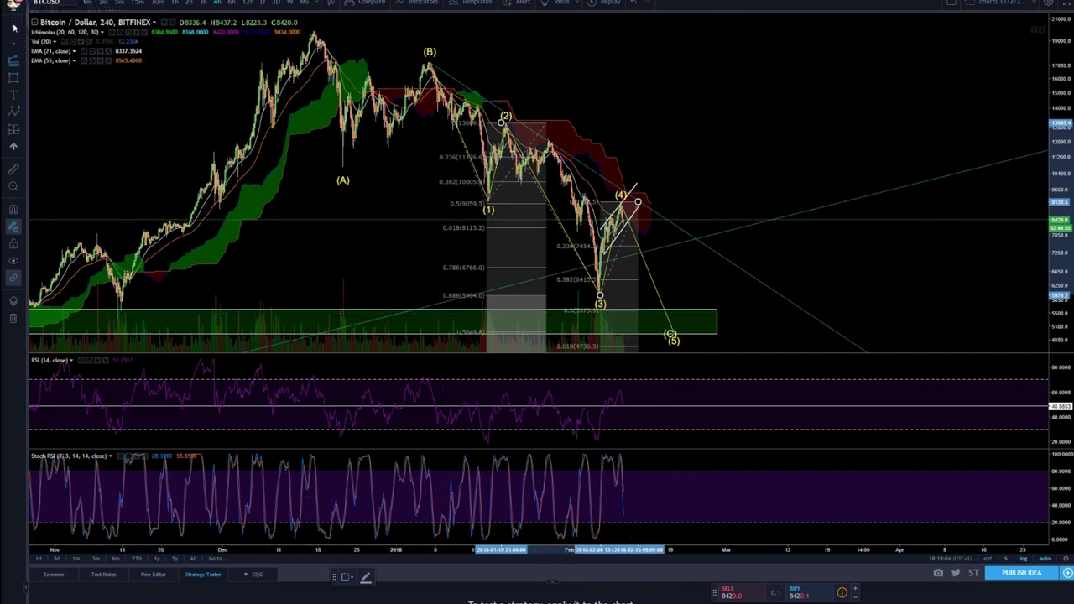
pyautogui.click(544, 197)
pyautogui.moveTo(640, 204); pyautogui.dragTo(646, 196)
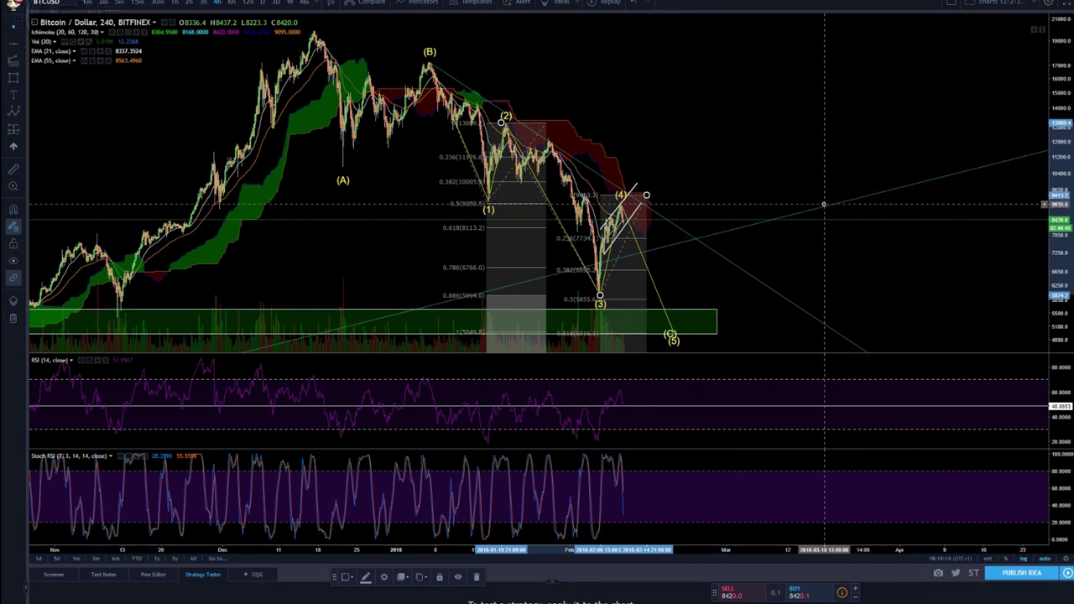
# Delete both Trend-Based Fib Extensions from the chart
pyautogui.press('Delete')
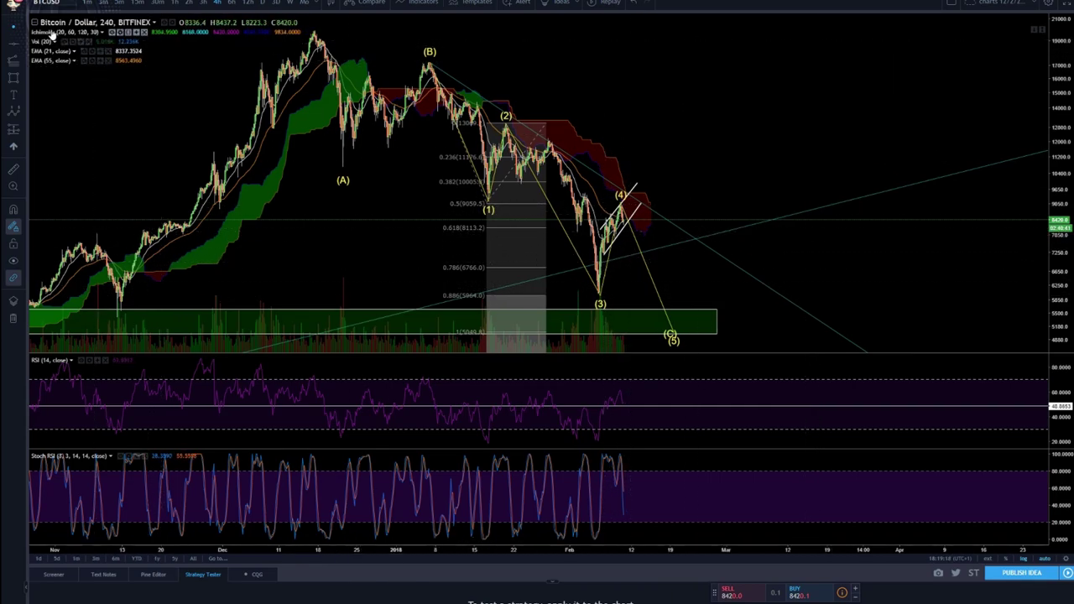
pyautogui.click(506, 270)
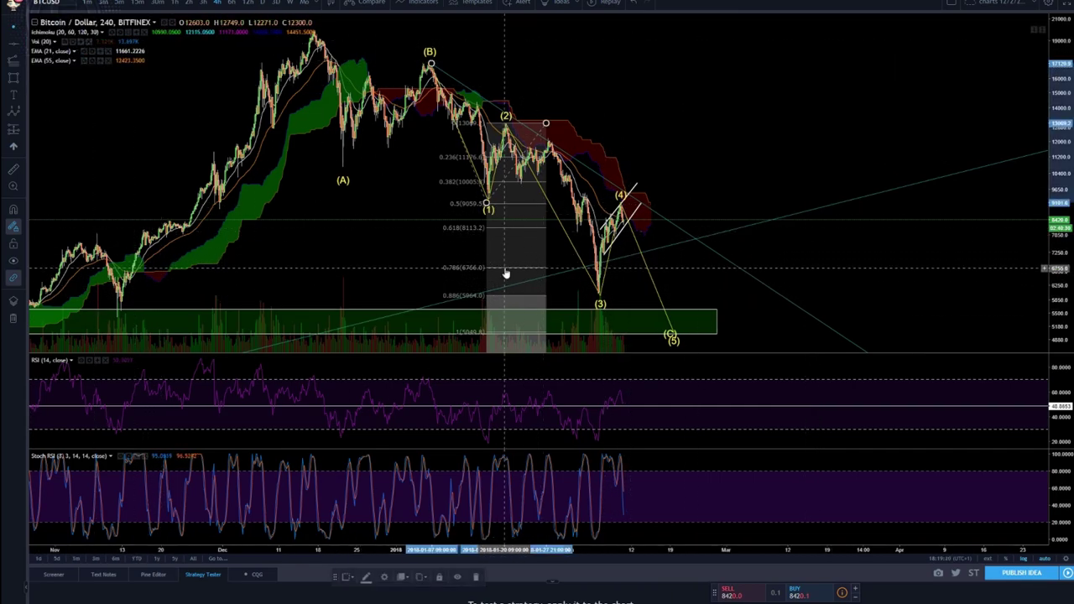
pyautogui.press('Delete')
# Move the ABC correction's (C) point so its label sits directly below the wave (5) label
pyautogui.scroll(3, 727, 176)
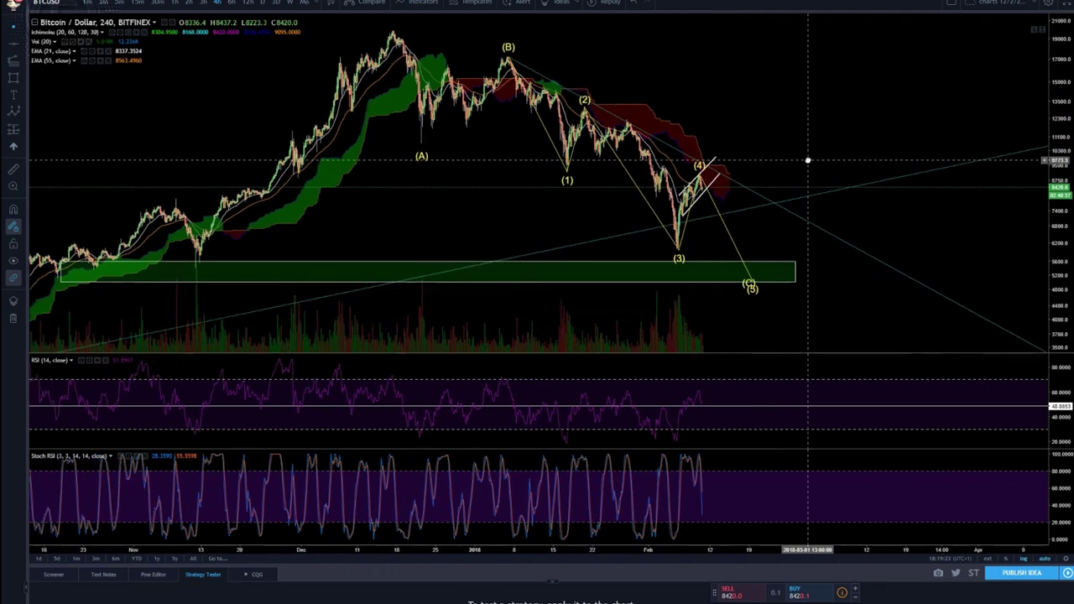
pyautogui.scroll(-3, 791, 160)
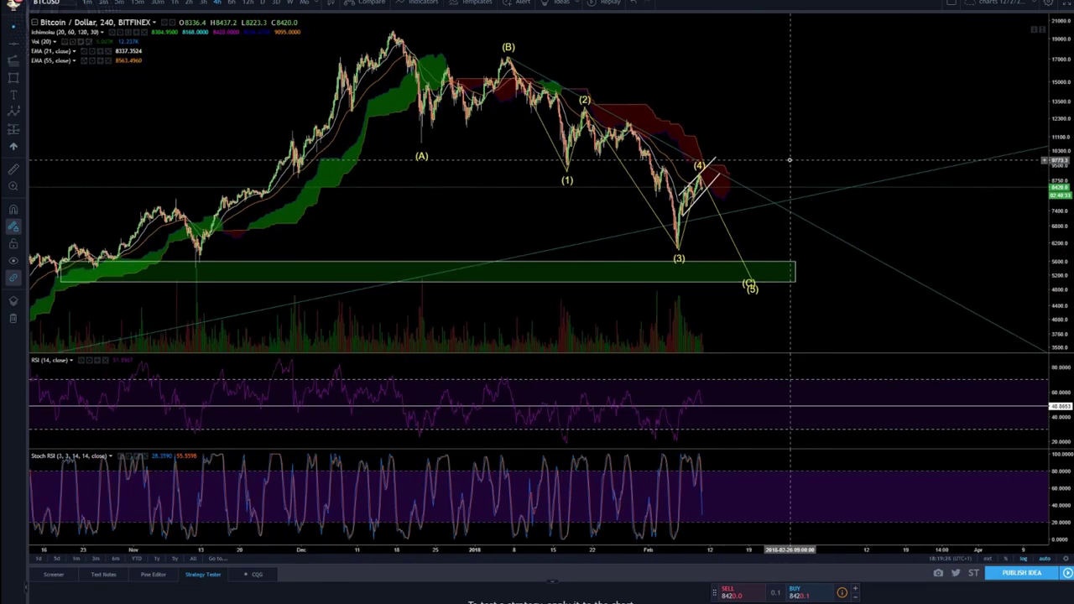
pyautogui.scroll(1, 789, 159)
pyautogui.scroll(-1, 789, 159)
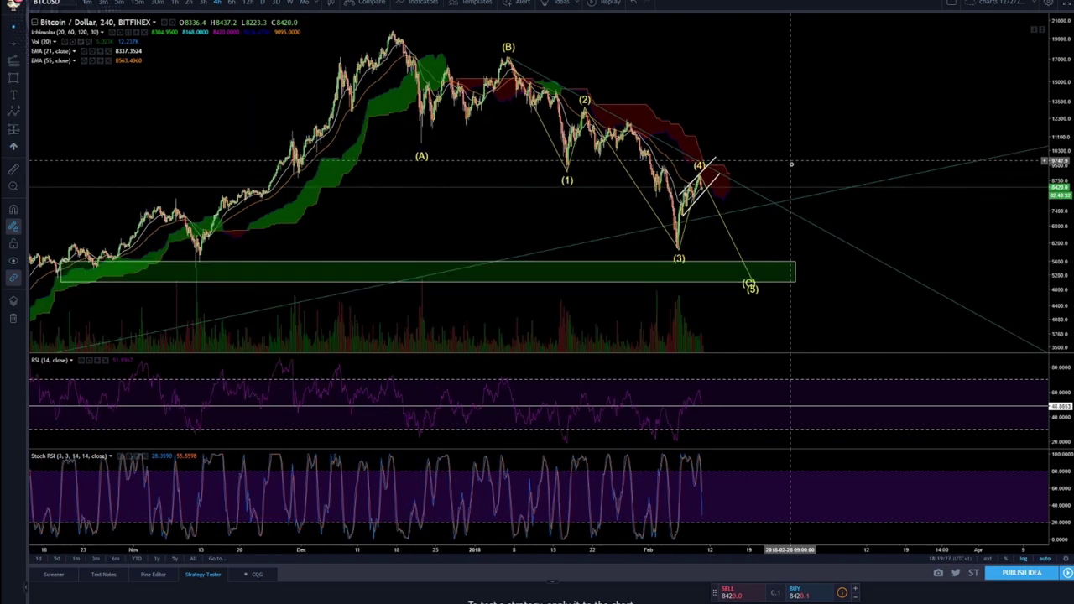
pyautogui.click(749, 286)
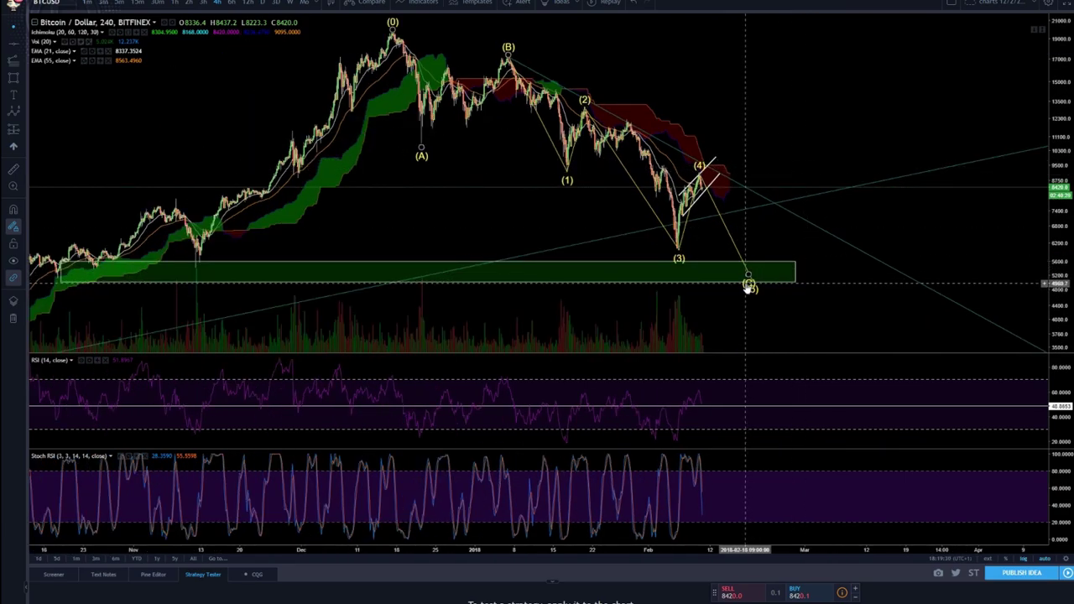
pyautogui.moveTo(748, 288); pyautogui.dragTo(752, 295)
pyautogui.click(844, 310)
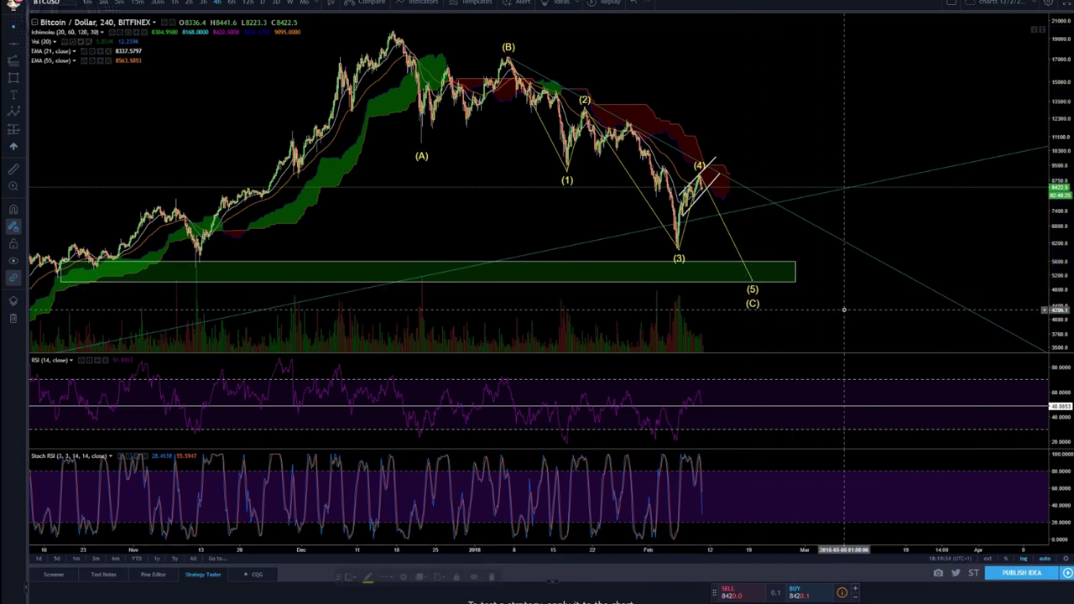
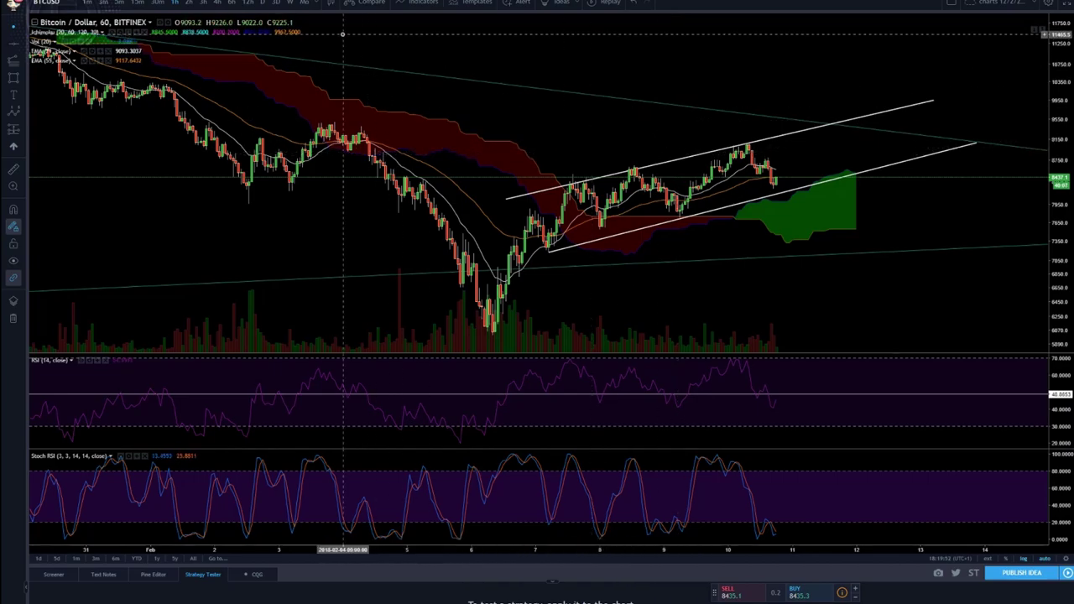
# Switch the Bitcoin/Dollar chart to the 4-hour interval
pyautogui.click(216, 3)
pyautogui.scroll(-5, 952, 157)
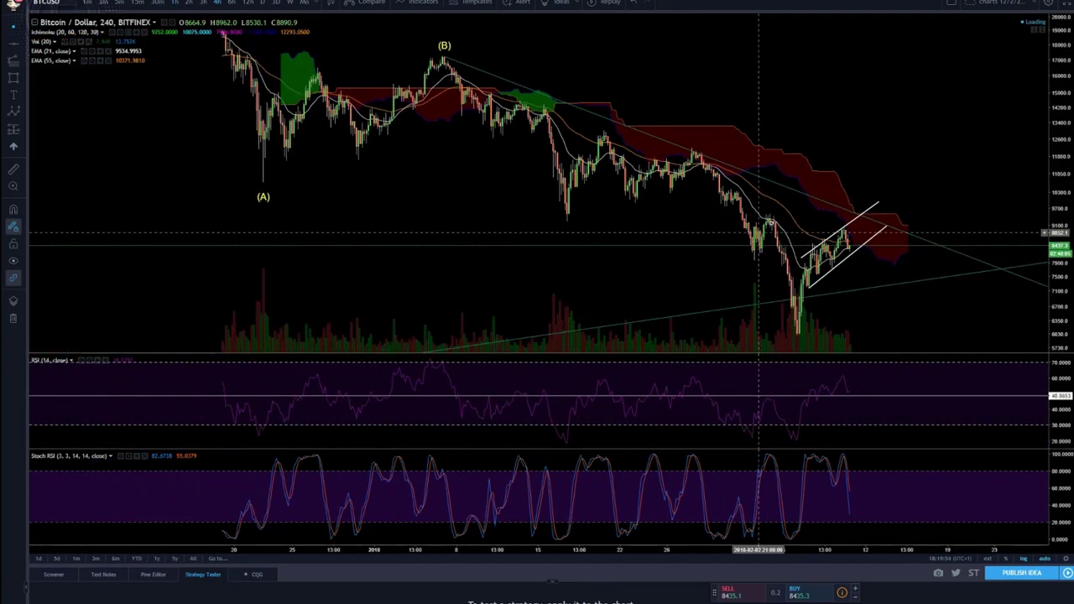
pyautogui.moveTo(953, 157); pyautogui.dragTo(837, 233)
pyautogui.scroll(2, 837, 235)
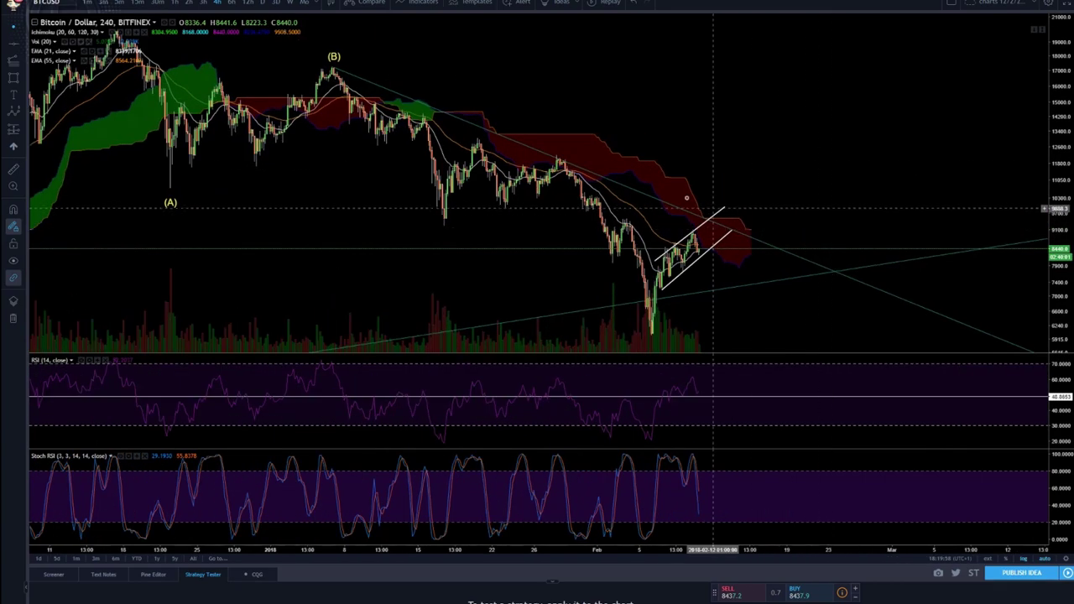
# Delete the ABC correction drawing and undo the deletion
pyautogui.scroll(-1, 714, 184)
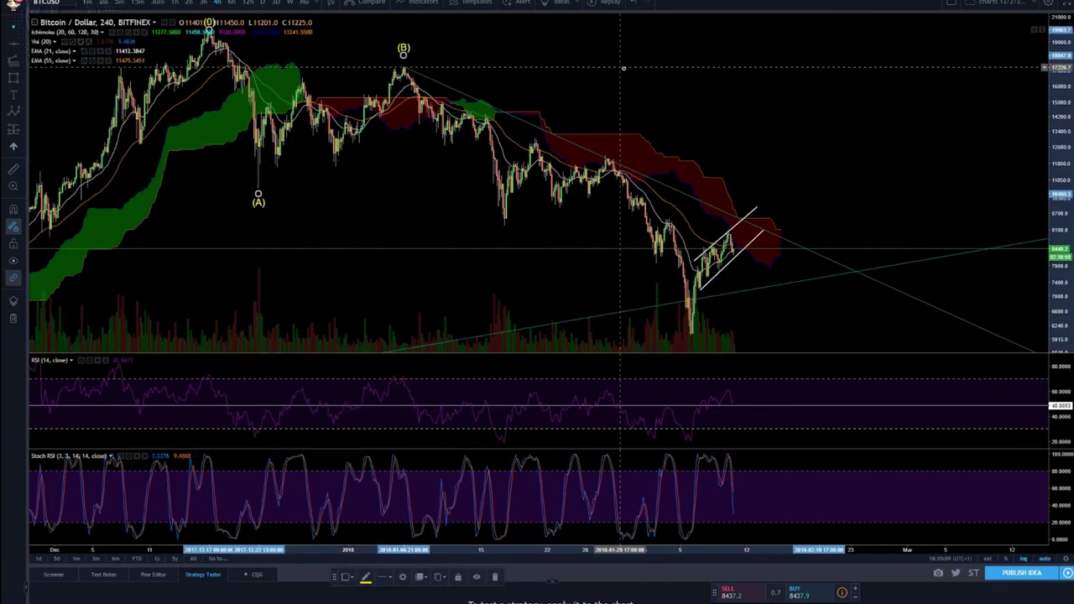
pyautogui.press('Delete')
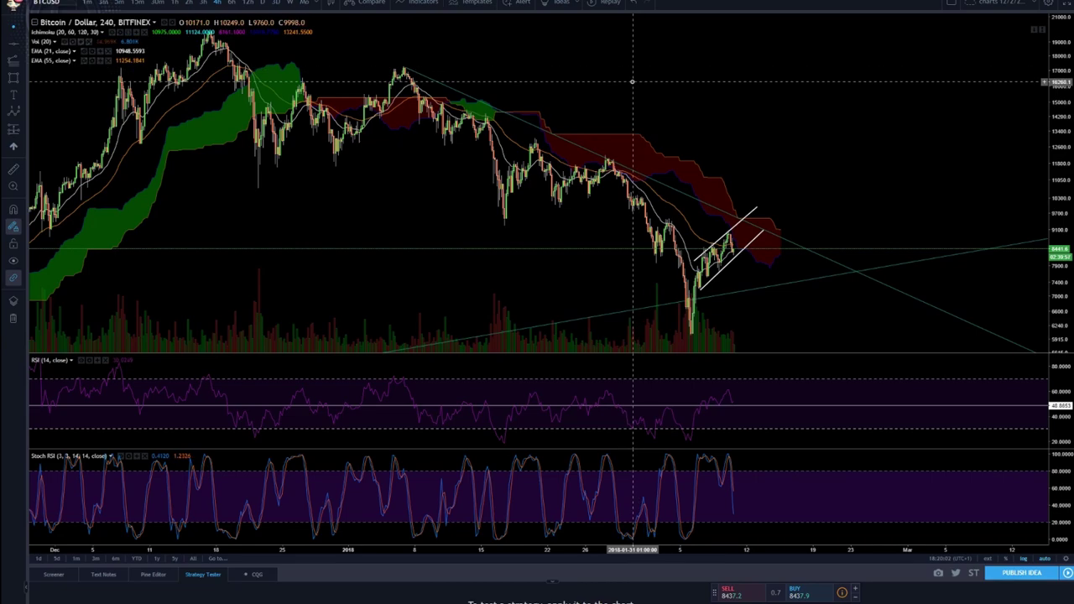
pyautogui.hotkey('ctrl', 'z')
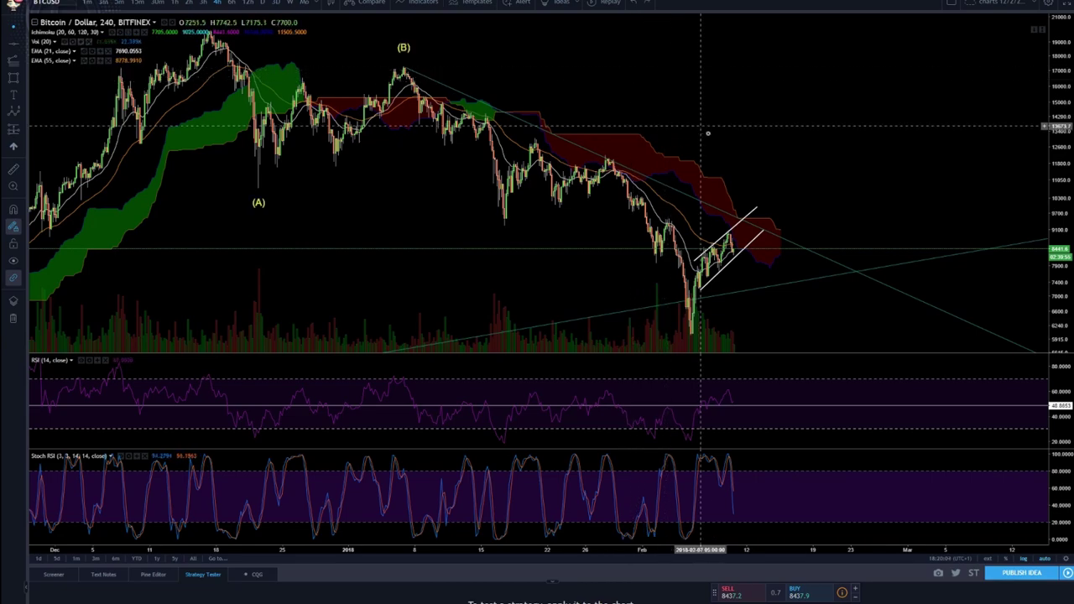
# Move the ABC correction's (C) point up to the lower edge of the green support zone, at about 4,980
pyautogui.scroll(-3, 692, 134)
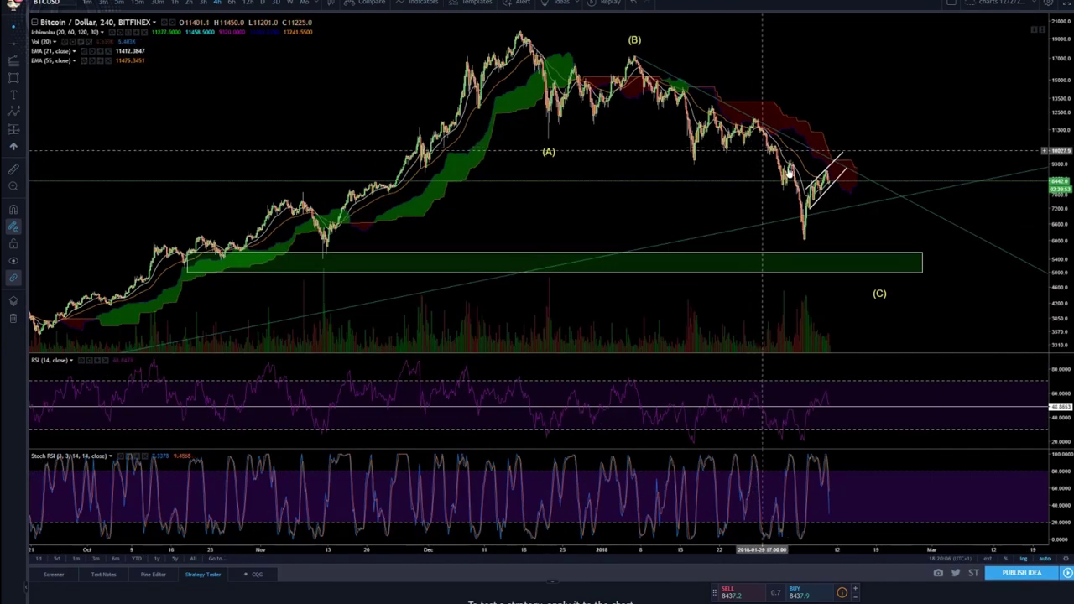
pyautogui.click(878, 295)
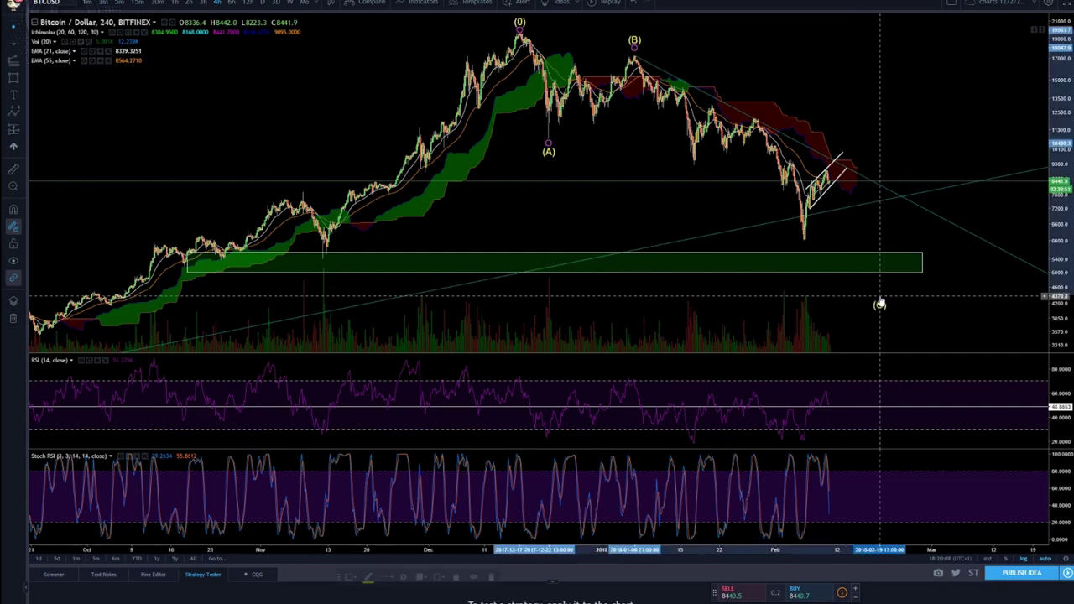
pyautogui.moveTo(878, 300); pyautogui.dragTo(879, 274)
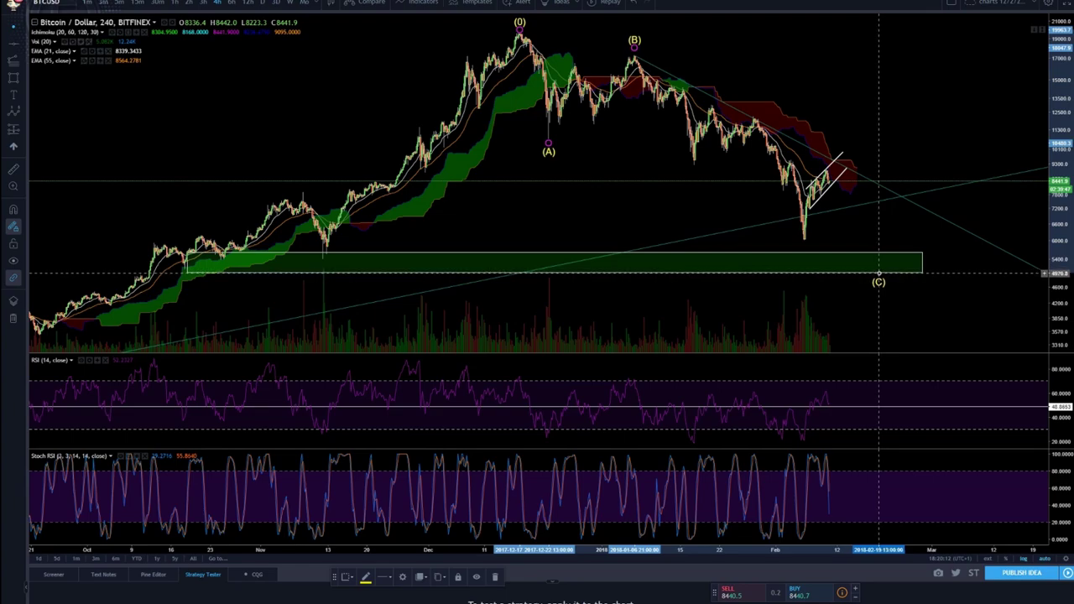
pyautogui.click(890, 294)
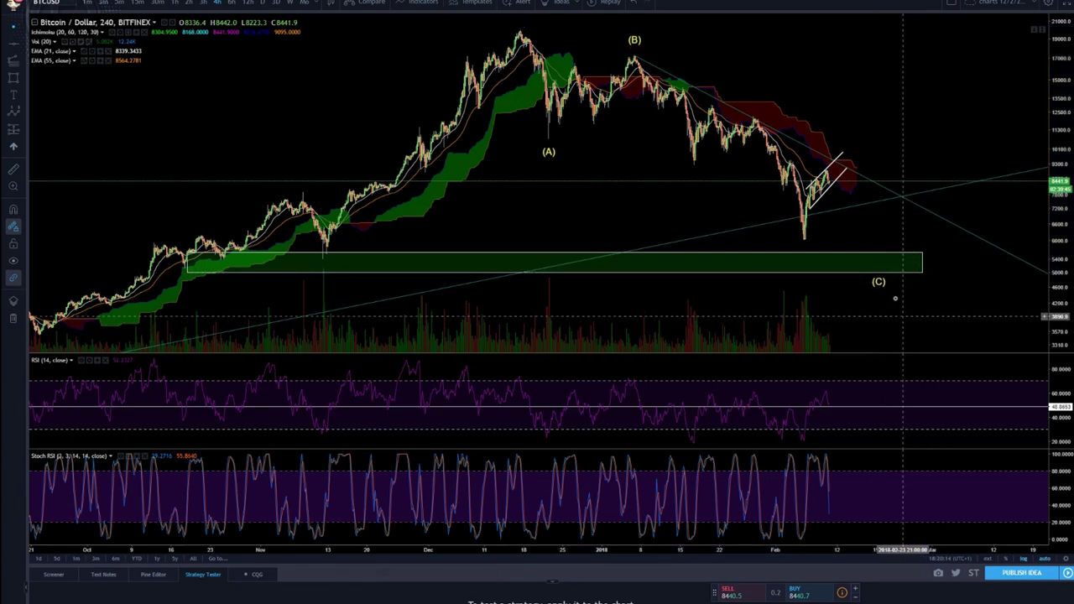
# Switch the Bitcoin/Dollar chart to the 1-hour interval
pyautogui.scroll(6, 829, 156)
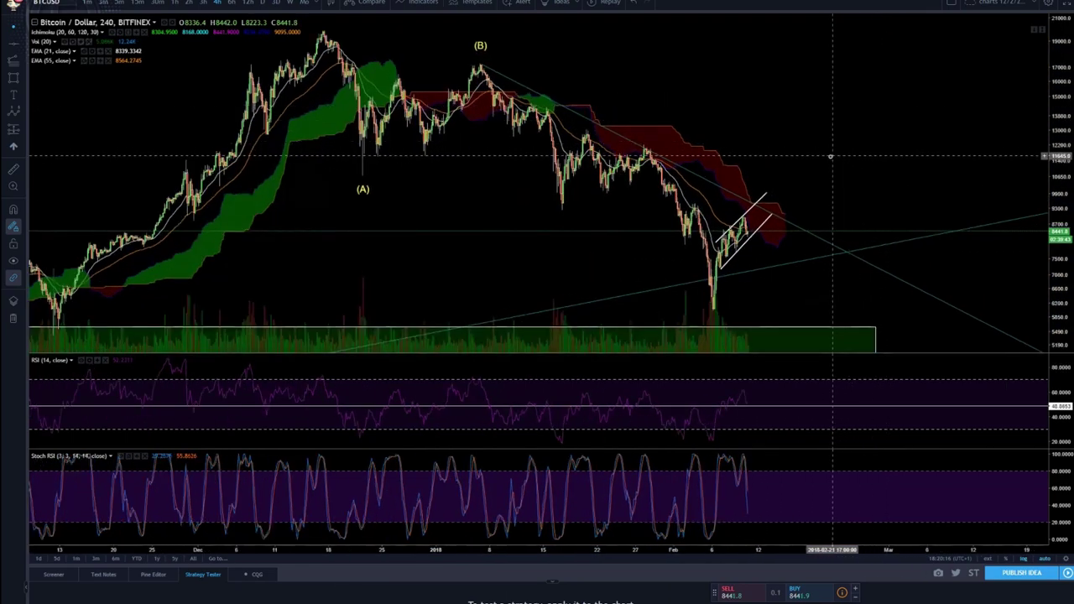
pyautogui.scroll(2, 608, 163)
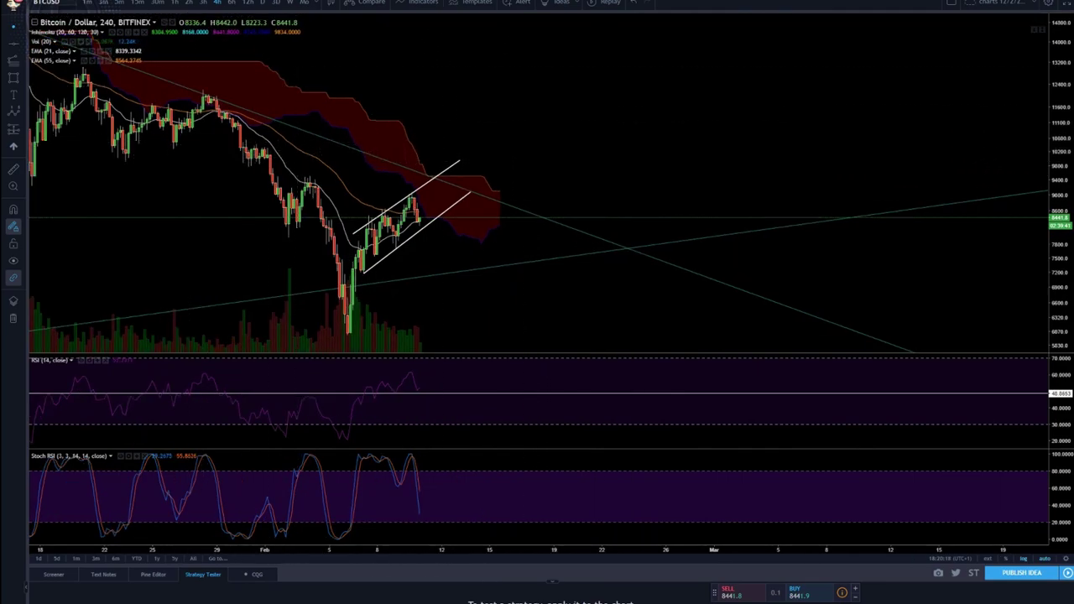
pyautogui.click(173, 2)
pyautogui.moveTo(525, 199); pyautogui.dragTo(719, 177)
pyautogui.scroll(3, 719, 178)
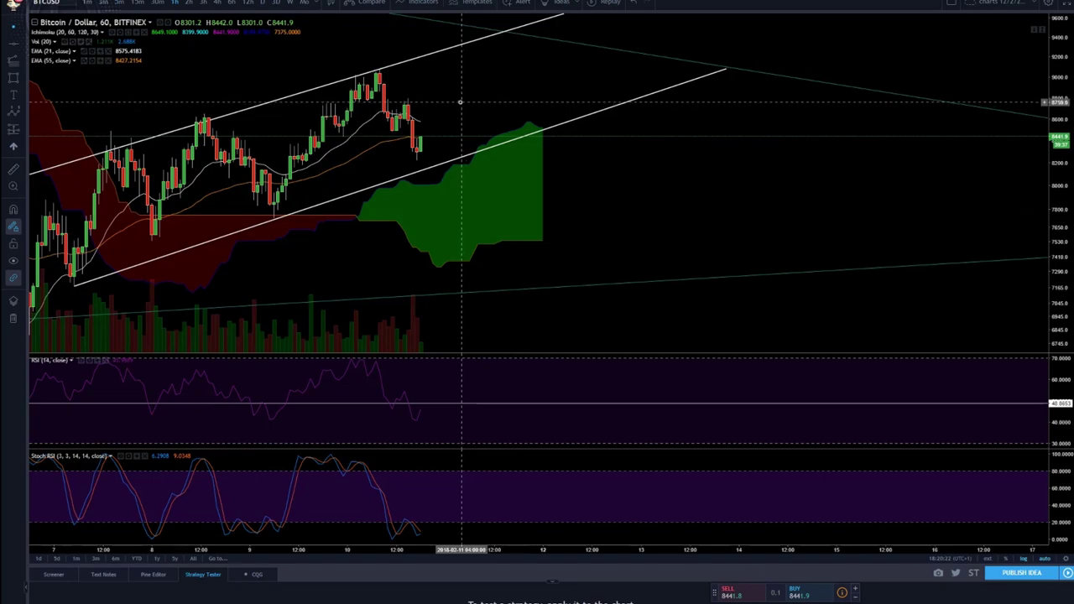
# Draw a descending trend line from the February 10 high, about 9,070, past the following lower high to about 8,260 on February 11
pyautogui.moveTo(431, 122); pyautogui.dragTo(663, 118)
pyautogui.scroll(2, 583, 100)
pyautogui.scroll(-2, 695, 187)
pyautogui.scroll(3, 616, 83)
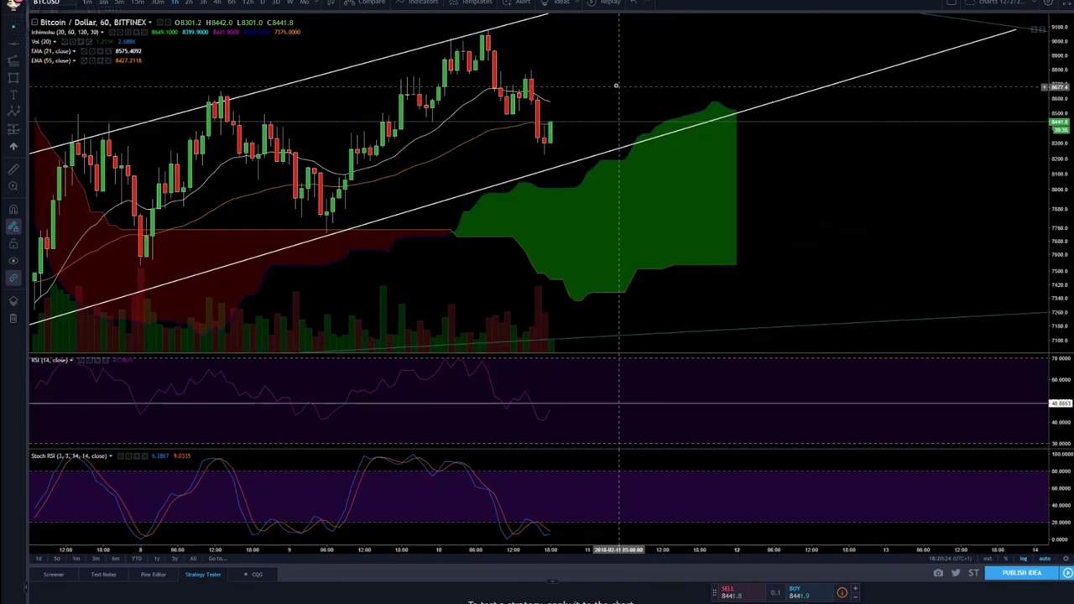
pyautogui.moveTo(616, 84); pyautogui.dragTo(682, 86)
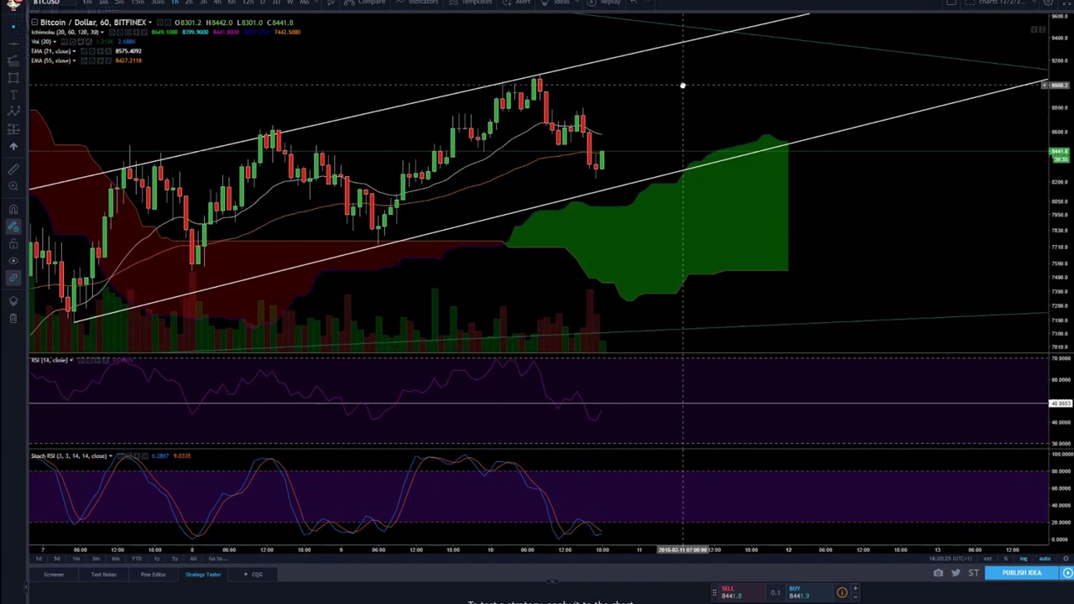
pyautogui.click(23, 46)
pyautogui.click(76, 44)
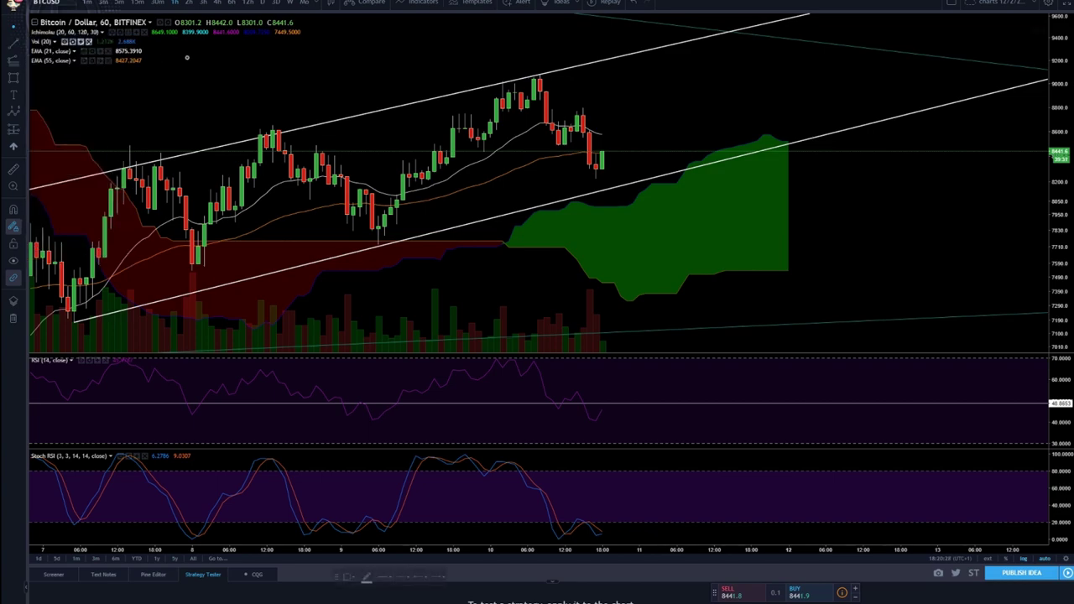
pyautogui.moveTo(538, 76); pyautogui.dragTo(670, 174)
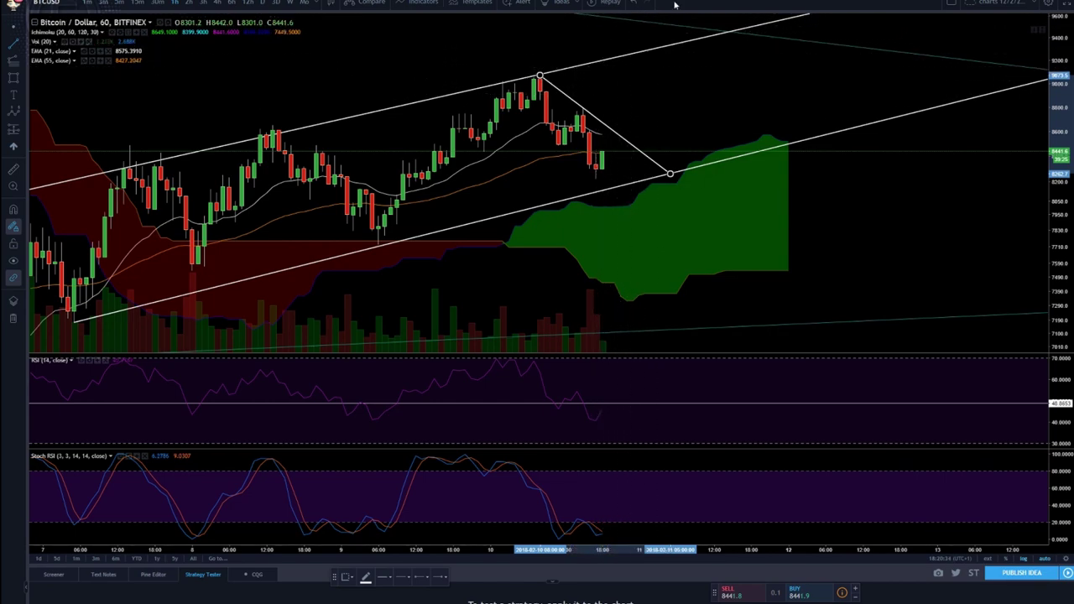
# Switch the Bitcoin/Dollar chart to the 15-minute interval
pyautogui.scroll(-3, 734, 67)
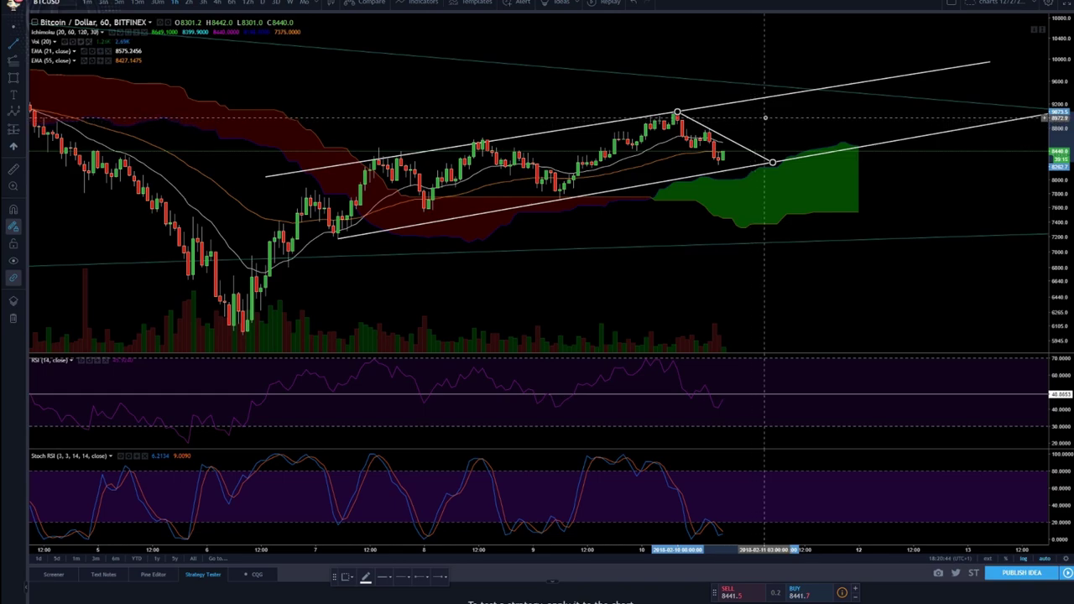
pyautogui.scroll(3, 765, 117)
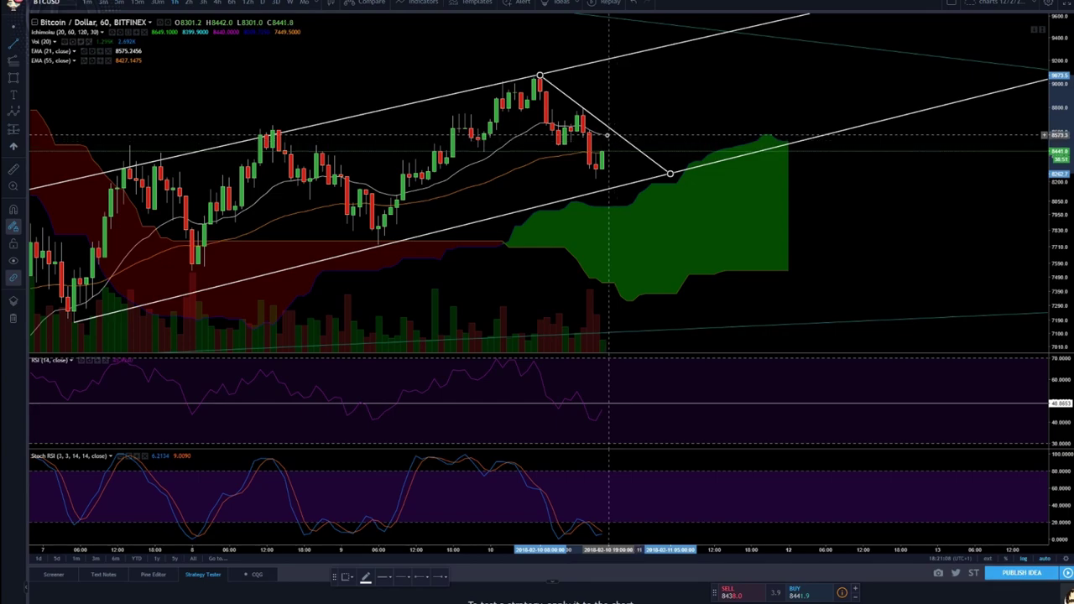
pyautogui.click(134, 3)
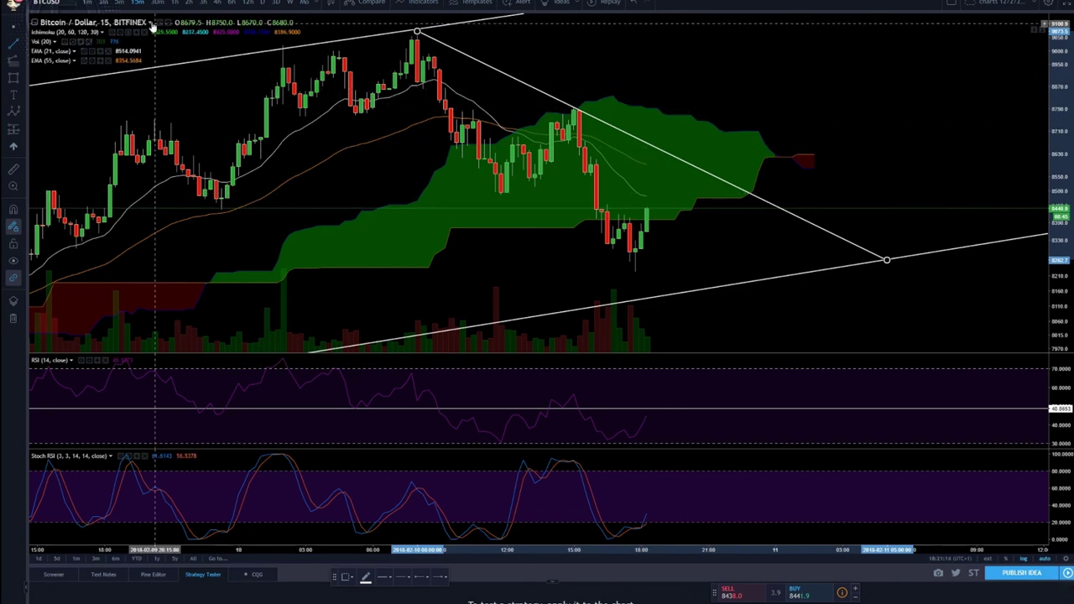
# Hide the Ichimoku cloud indicator on the 15-minute Bitcoin/Dollar chart
pyautogui.click(113, 32)
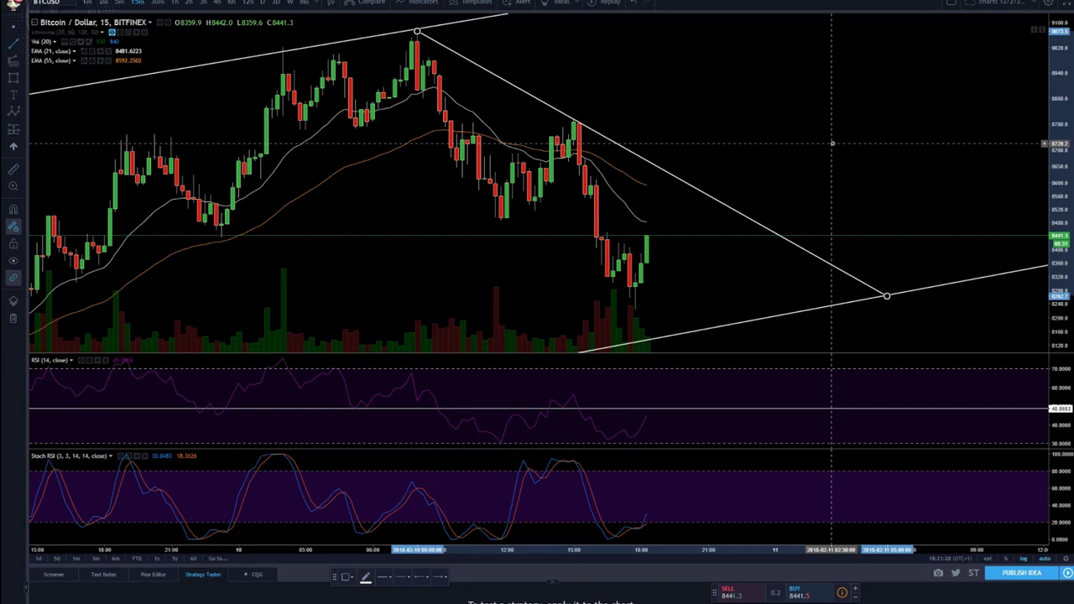
pyautogui.scroll(-5, 832, 145)
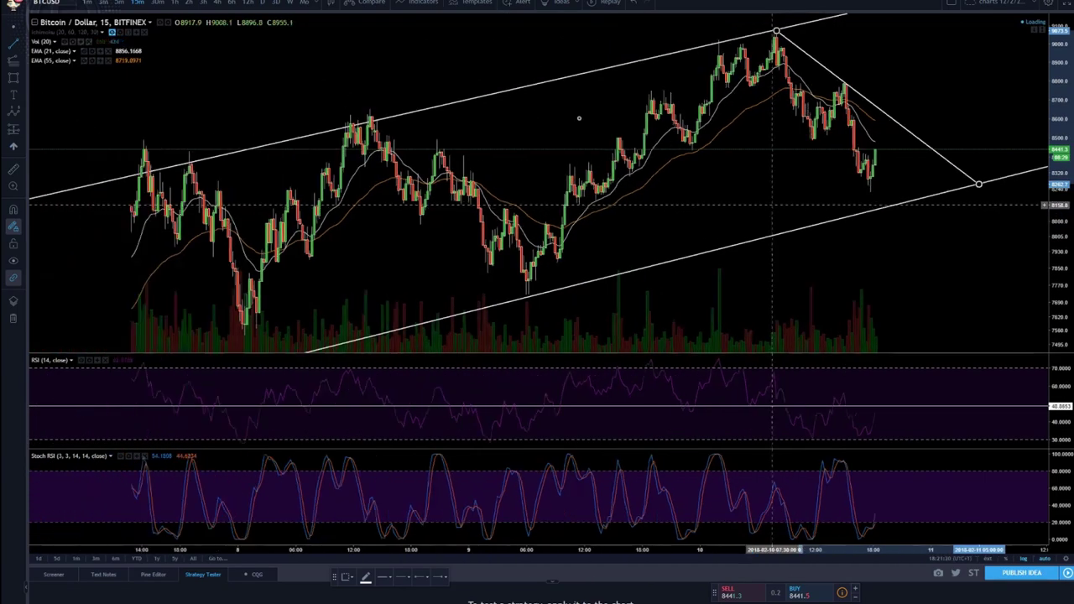
# Switch the Bitcoin/Dollar chart to the daily interval and examine the price action between (B) and (C)
pyautogui.click(257, 2)
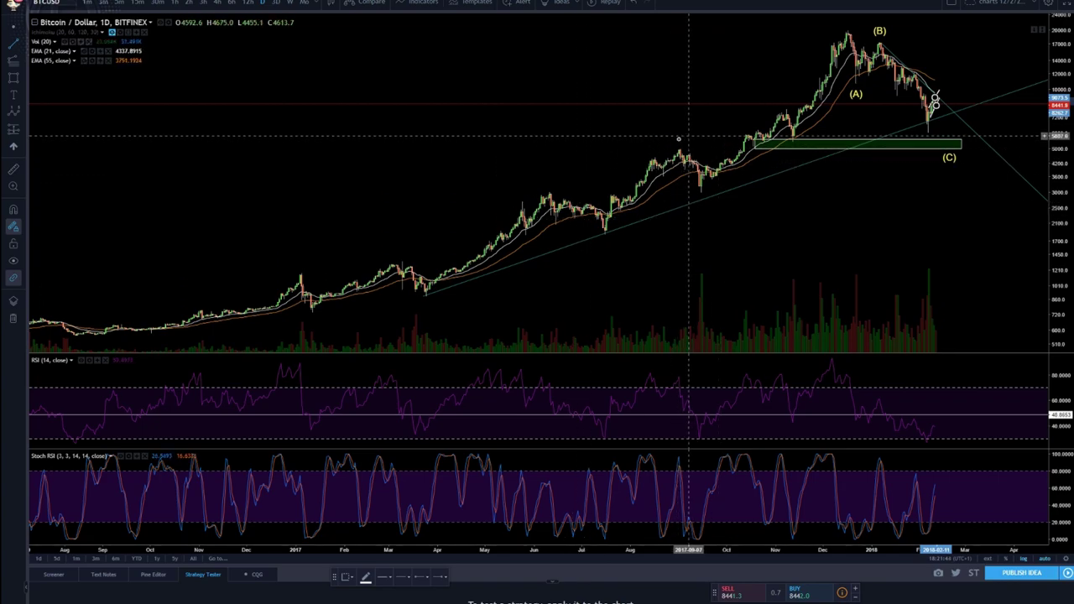
pyautogui.moveTo(688, 135)
pyautogui.mouseDown()
pyautogui.moveTo(527, 176)
pyautogui.moveTo(512, 137)
pyautogui.mouseUp()
pyautogui.press('Delete')
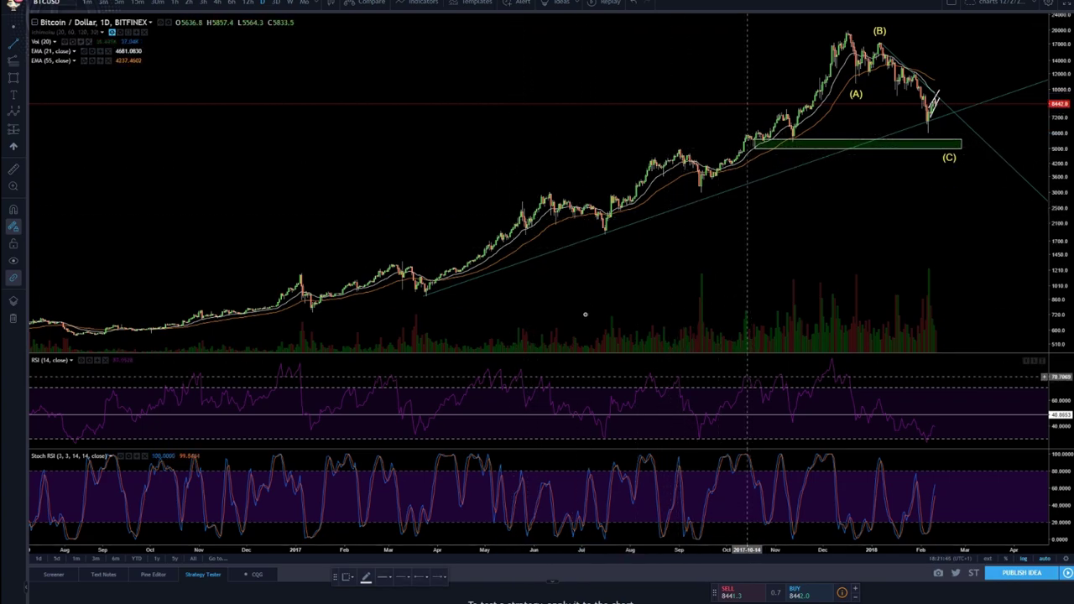
pyautogui.scroll(5, 556, 168)
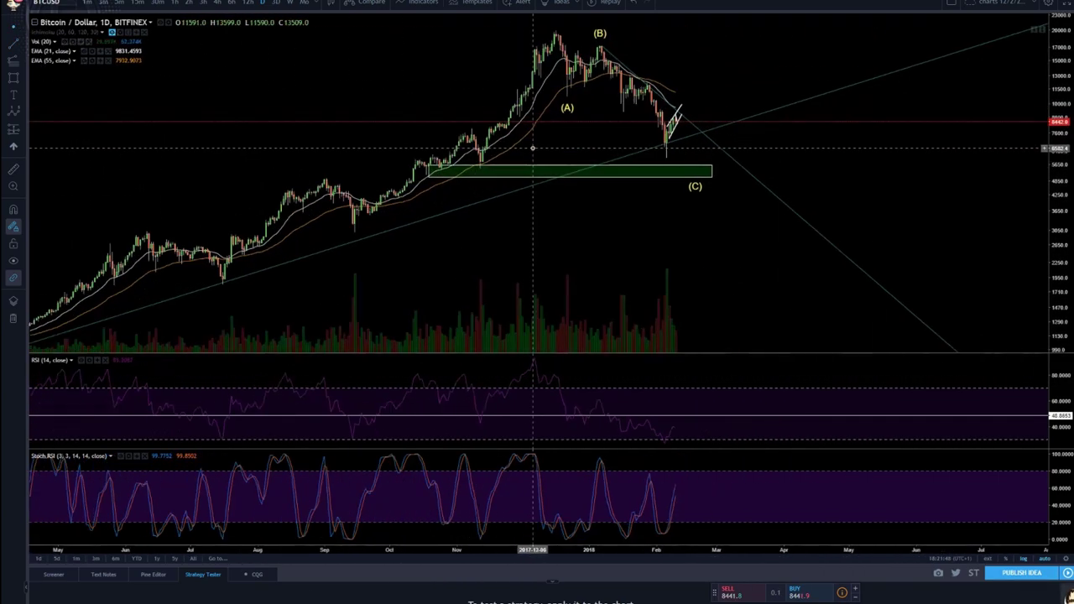
pyautogui.scroll(2, 705, 189)
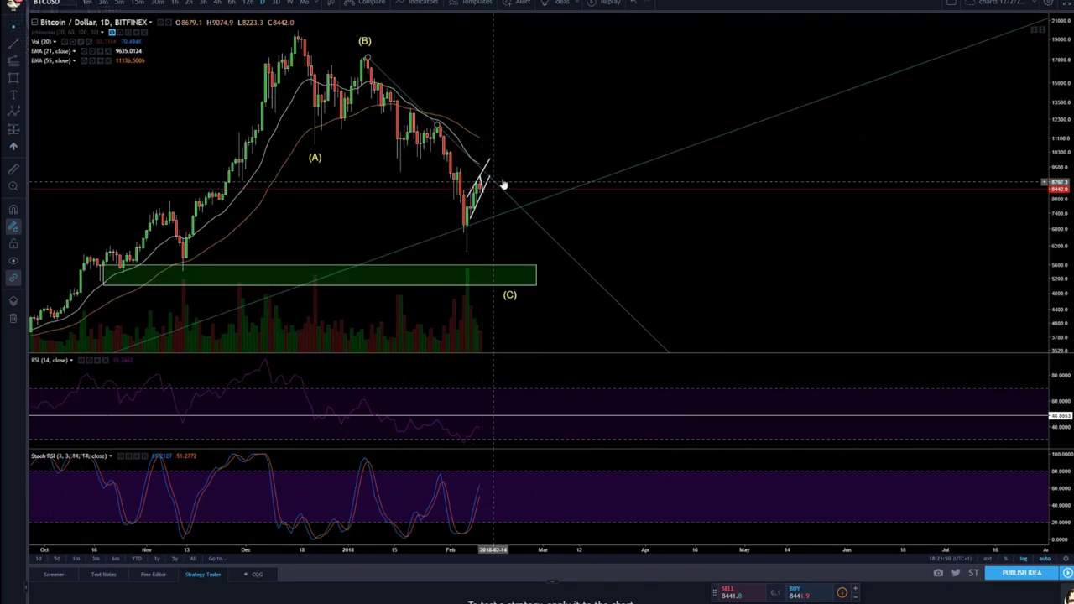
pyautogui.scroll(2, 516, 193)
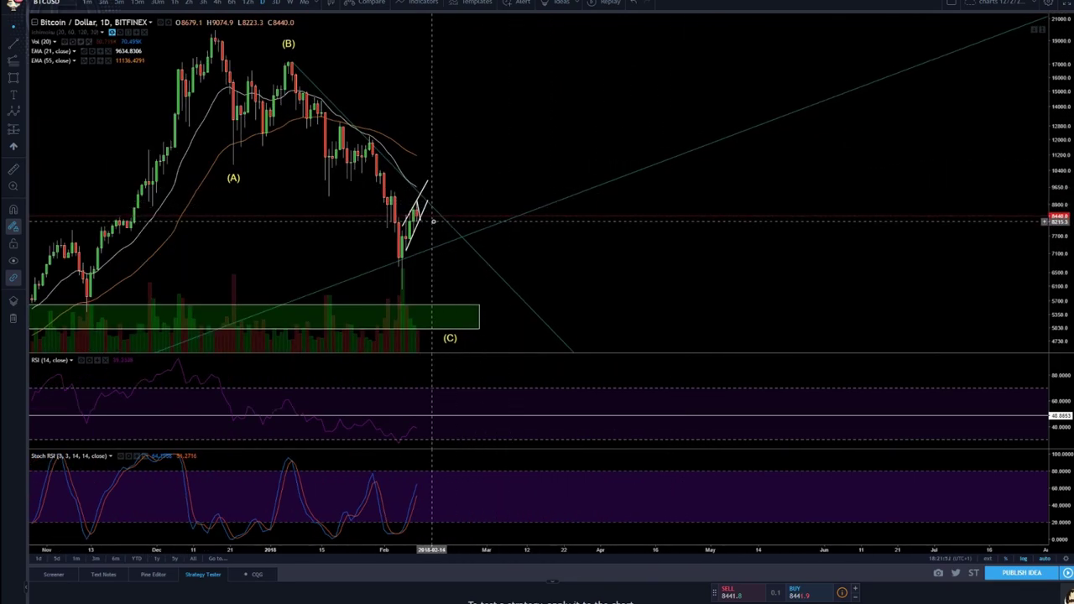
pyautogui.scroll(1, 377, 184)
pyautogui.scroll(-1, 241, 74)
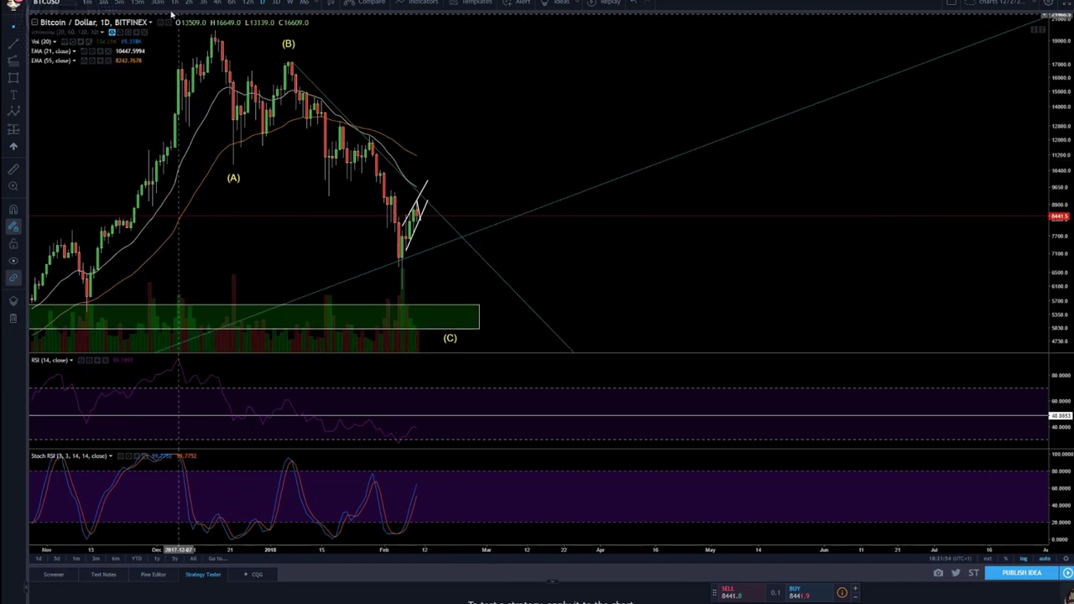
# Switch the Bitcoin/Dollar chart to the 4-hour interval, keeping the ABC correction and the short-term channel in view
pyautogui.click(216, 4)
pyautogui.scroll(-6, 720, 192)
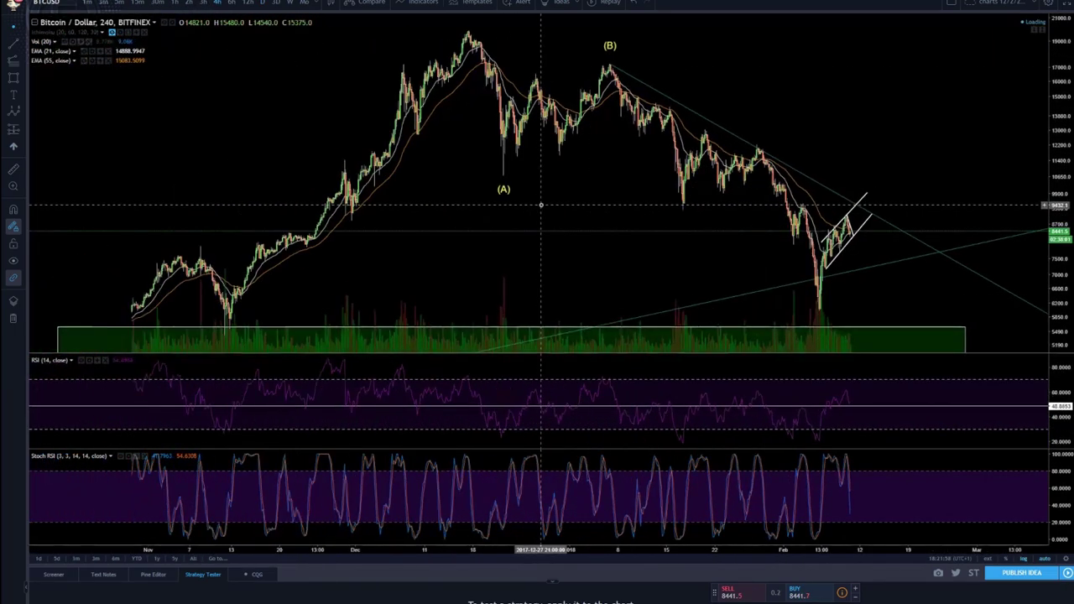
pyautogui.scroll(5, 747, 183)
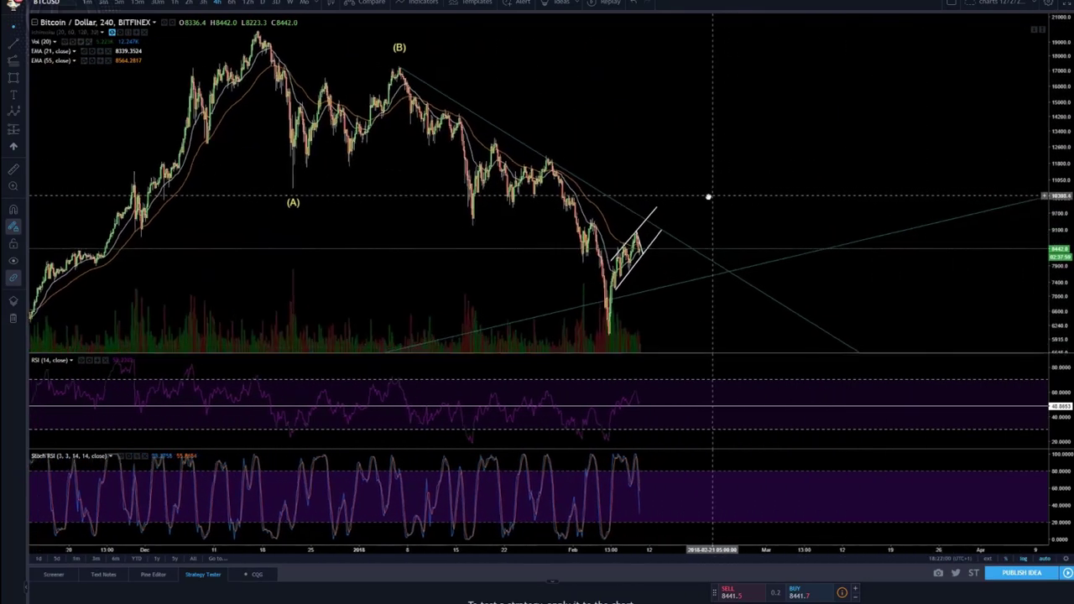
pyautogui.hscroll(-2, 789, 179)
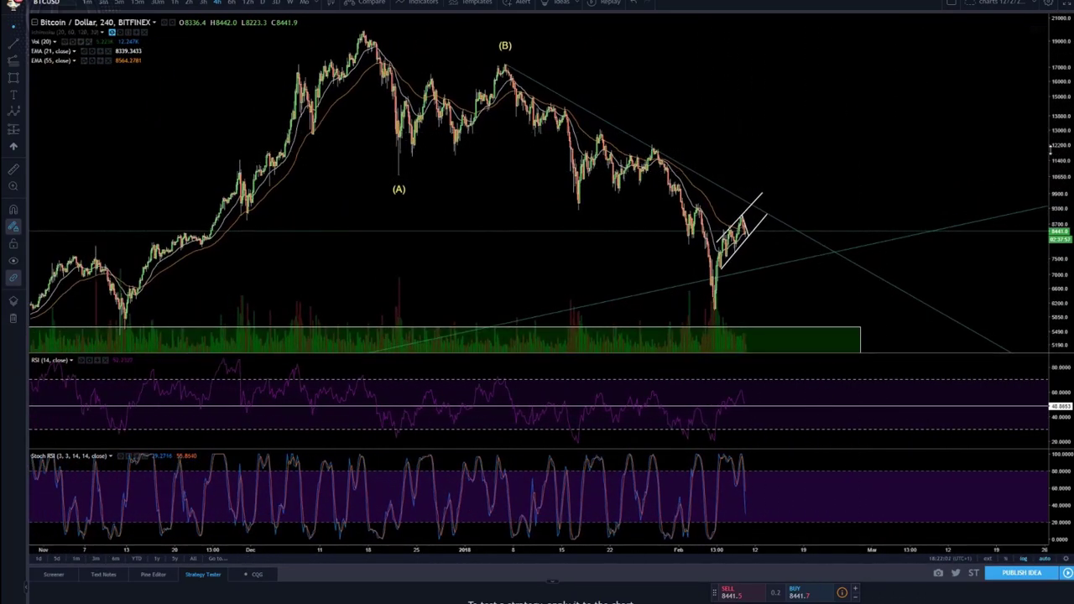
# Measure the price drop from about 8,620 beside the rising channel to the green support zone's lower edge, about 5,020, then clear the measurement
pyautogui.scroll(4, 993, 188)
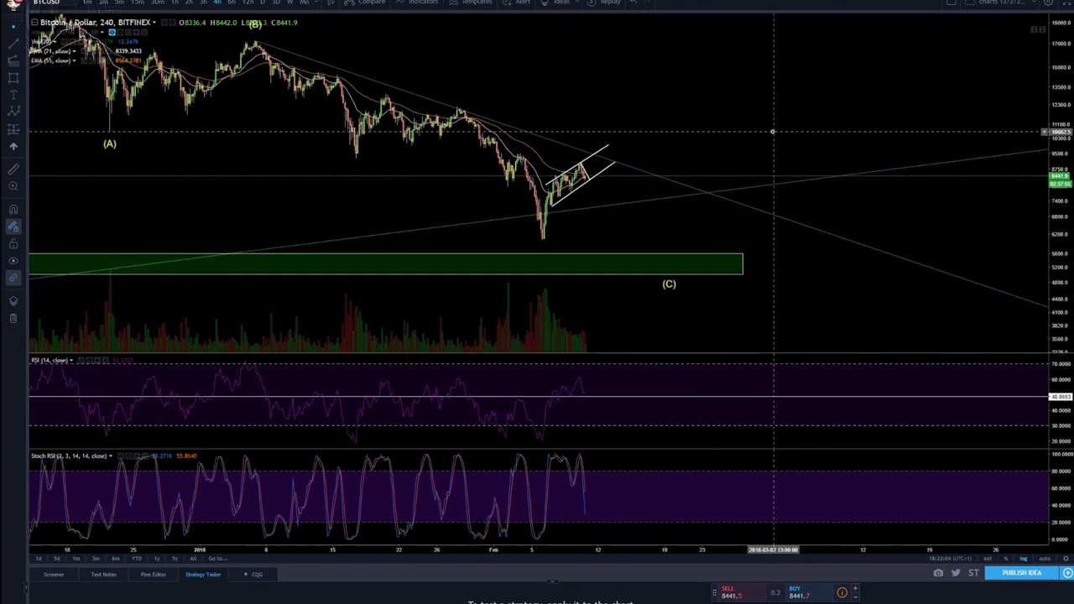
pyautogui.scroll(3, 1015, 210)
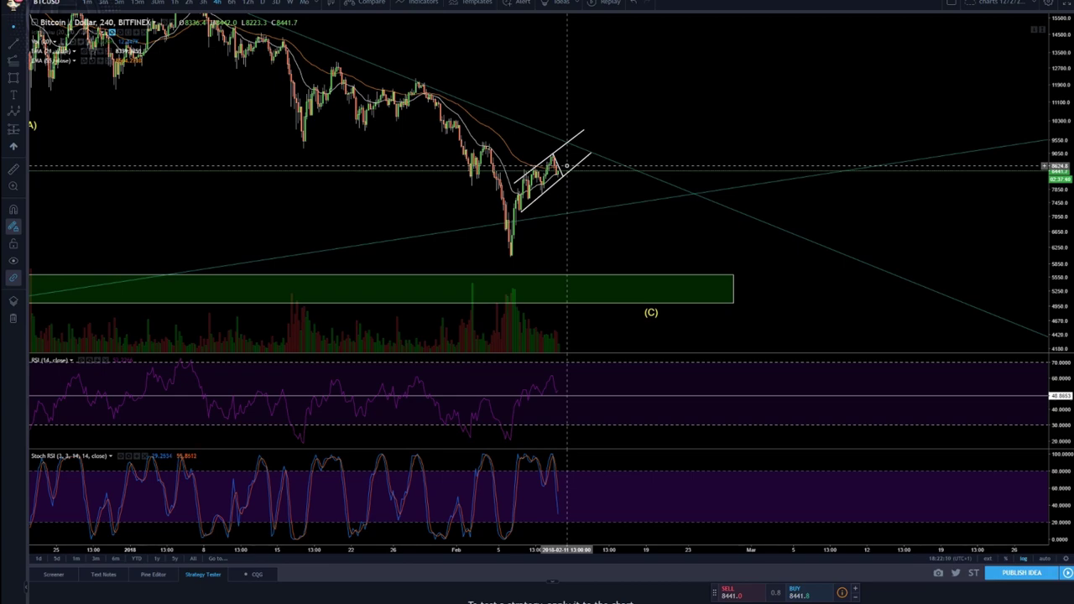
pyautogui.click(568, 166)
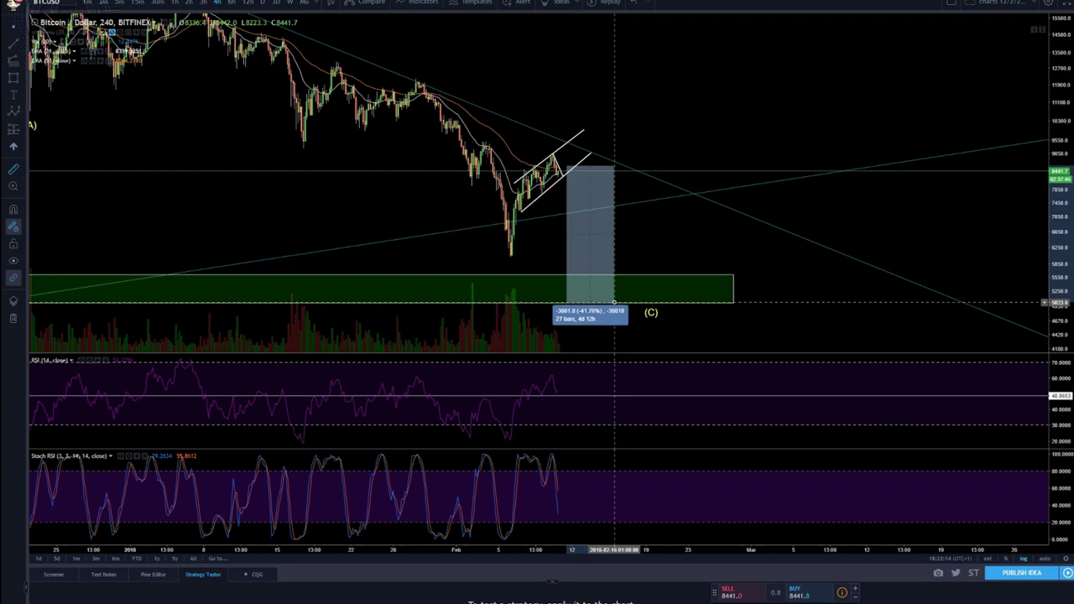
pyautogui.click(615, 302)
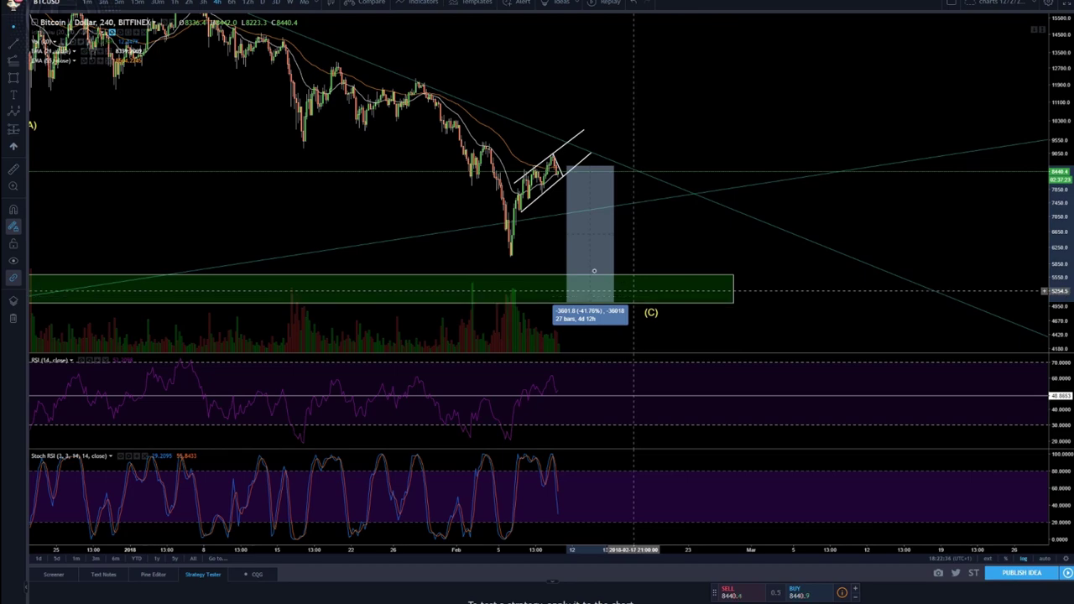
pyautogui.click(697, 87)
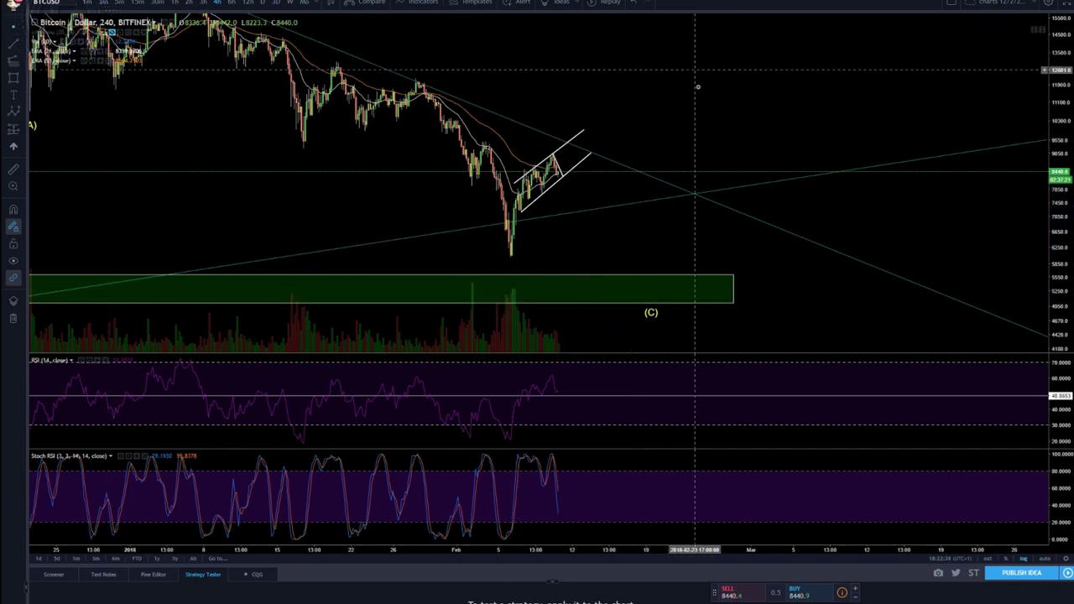
# Examine the short-term rising channel on the 4-hour chart against the descending trend line from (B)
pyautogui.scroll(5, 697, 86)
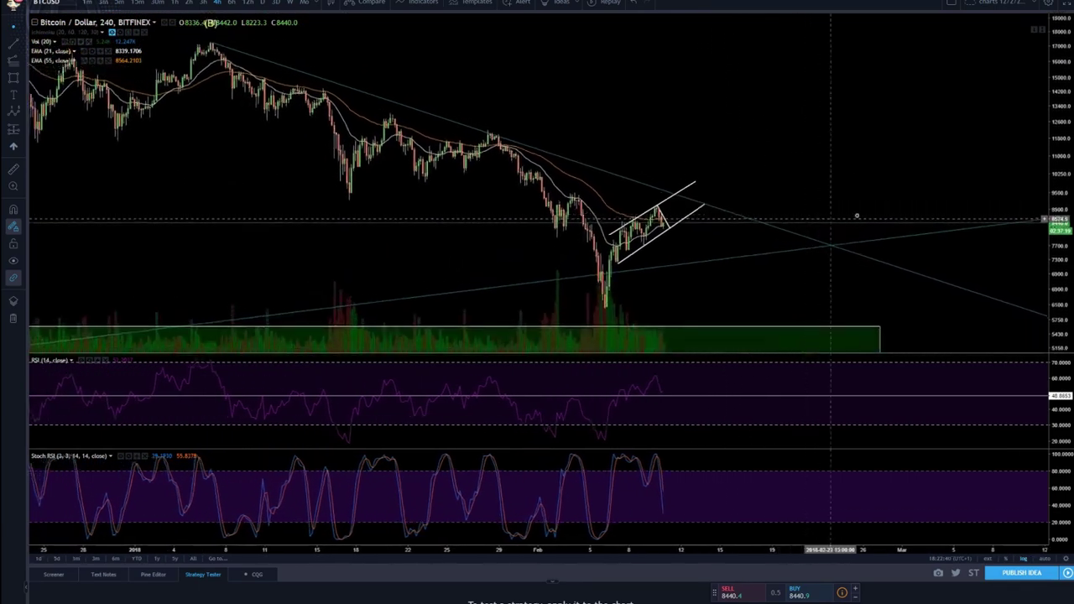
pyautogui.scroll(4, 844, 159)
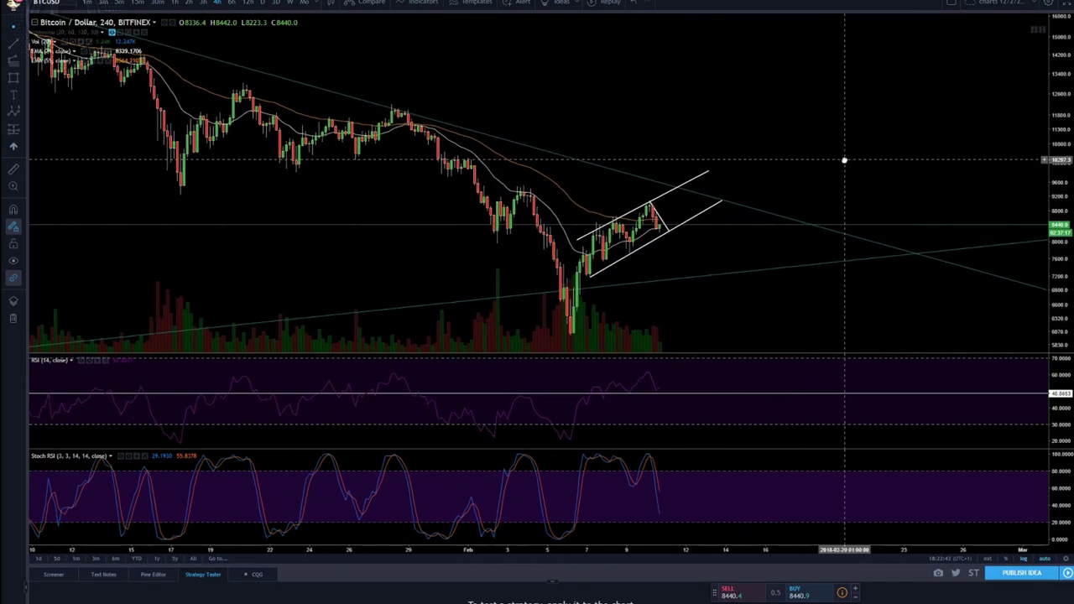
pyautogui.scroll(3, 844, 160)
pyautogui.moveTo(602, 199); pyautogui.dragTo(727, 199)
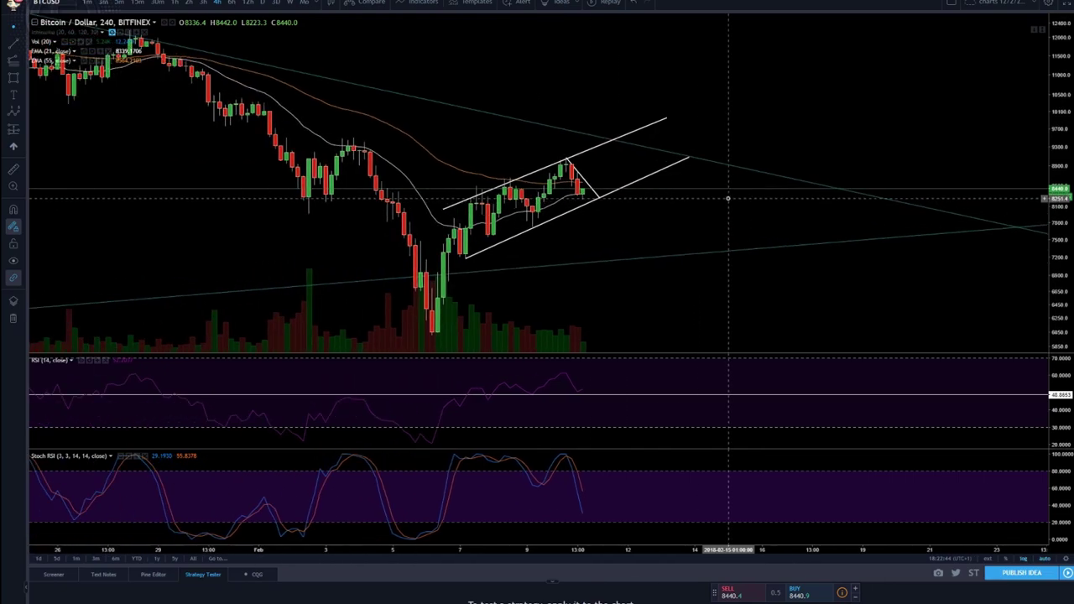
pyautogui.scroll(-4, 803, 223)
pyautogui.moveTo(892, 271); pyautogui.dragTo(628, 269)
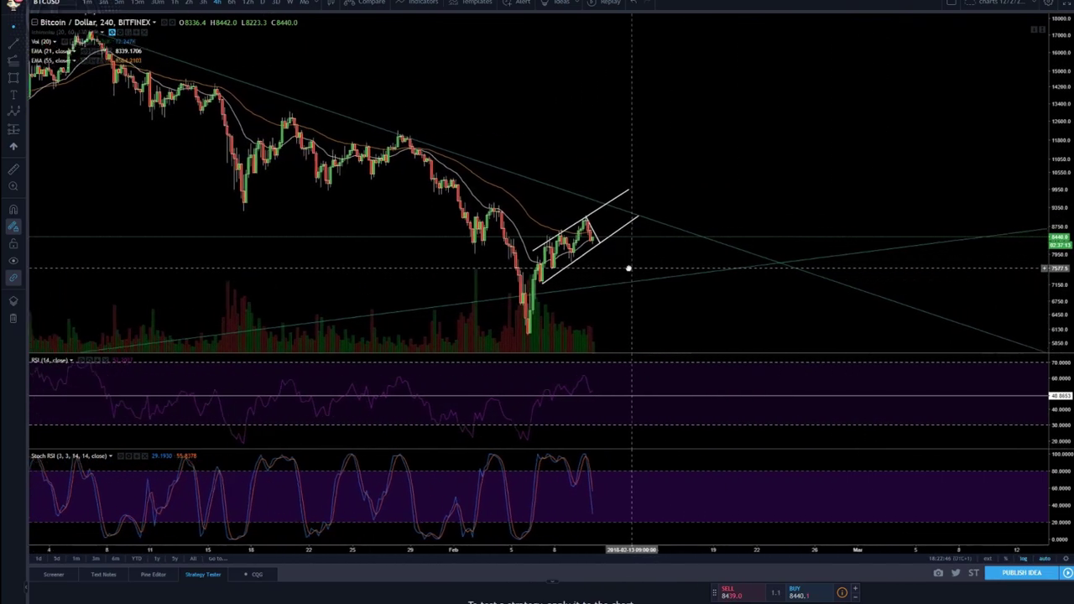
pyautogui.scroll(-4, 588, 252)
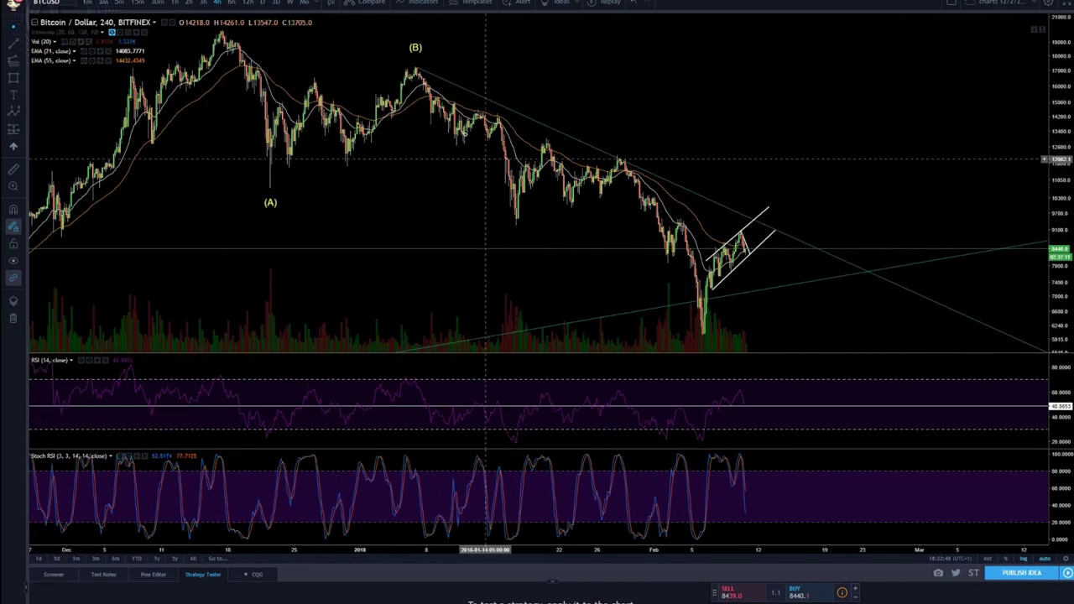
pyautogui.scroll(1, 754, 158)
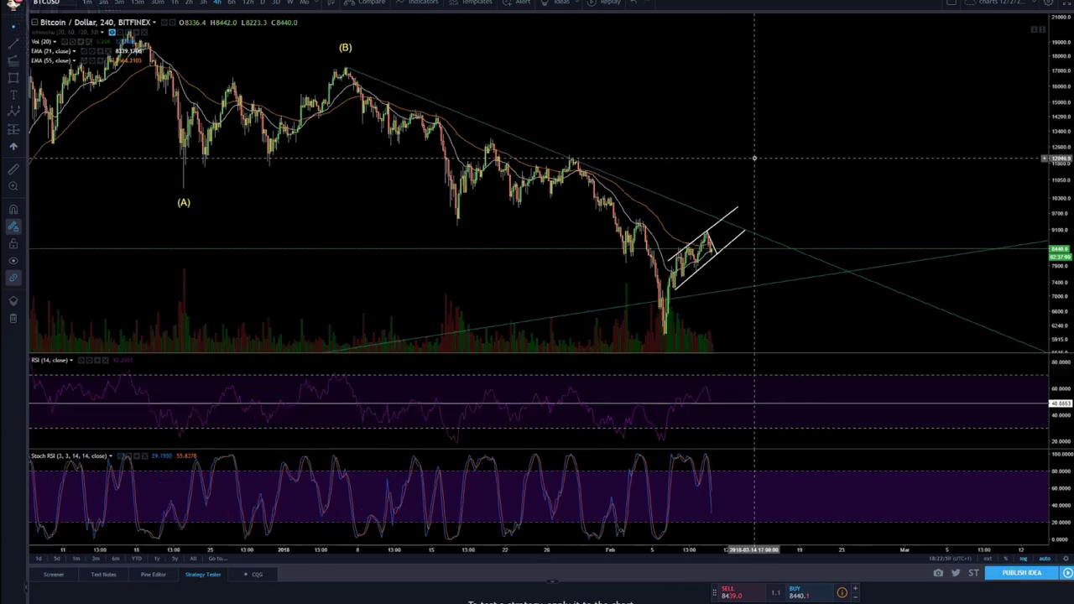
pyautogui.scroll(2, 754, 158)
pyautogui.scroll(1, 730, 214)
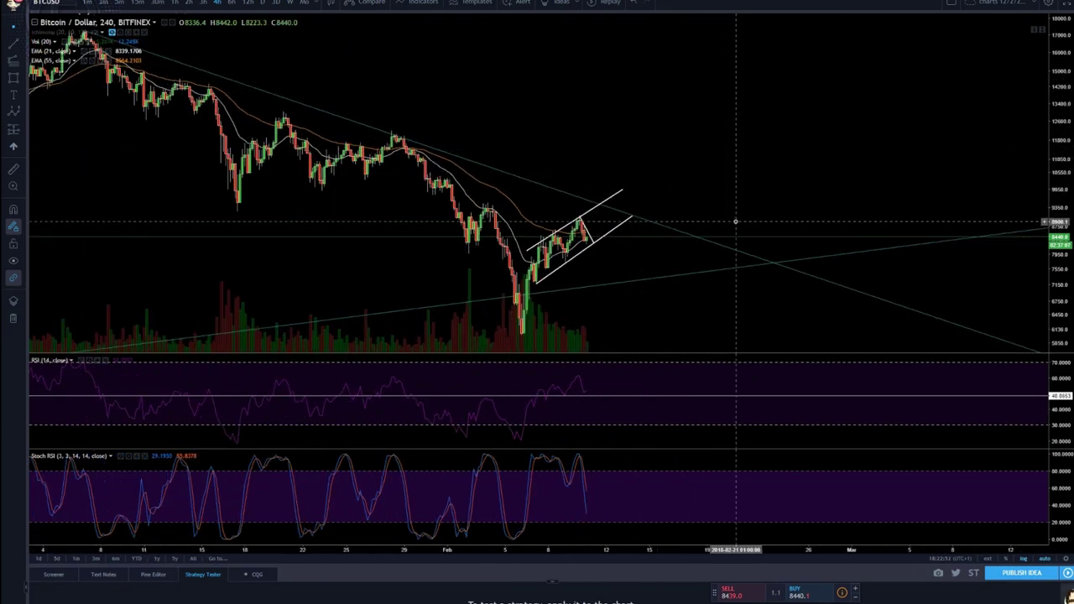
pyautogui.scroll(-3, 588, 202)
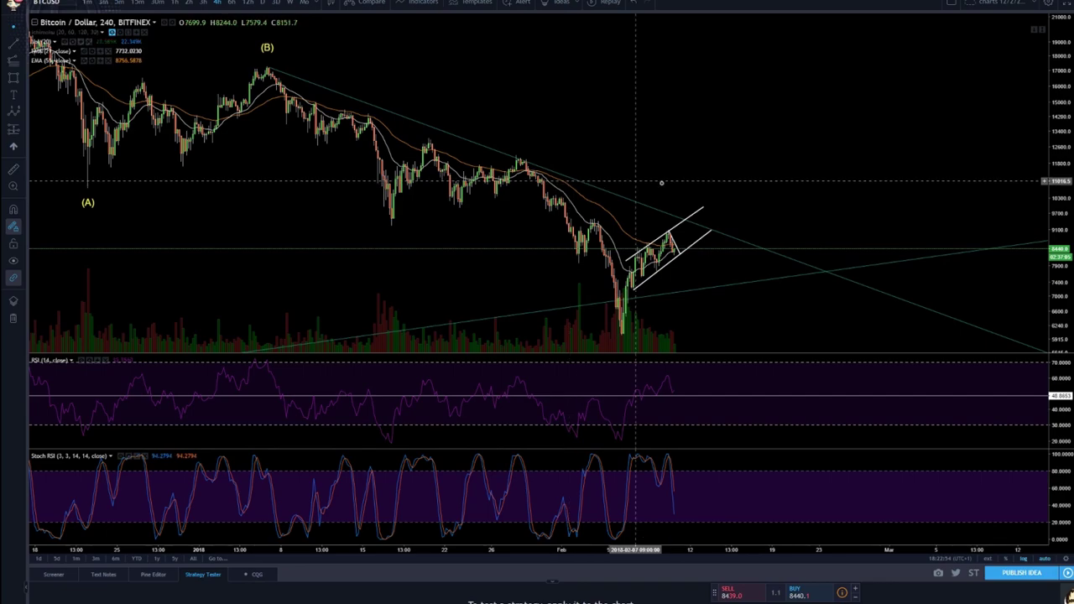
# Review the whole ABC correction on the 4-hour chart, including the green support zone and point (C)
pyautogui.scroll(-3, 662, 182)
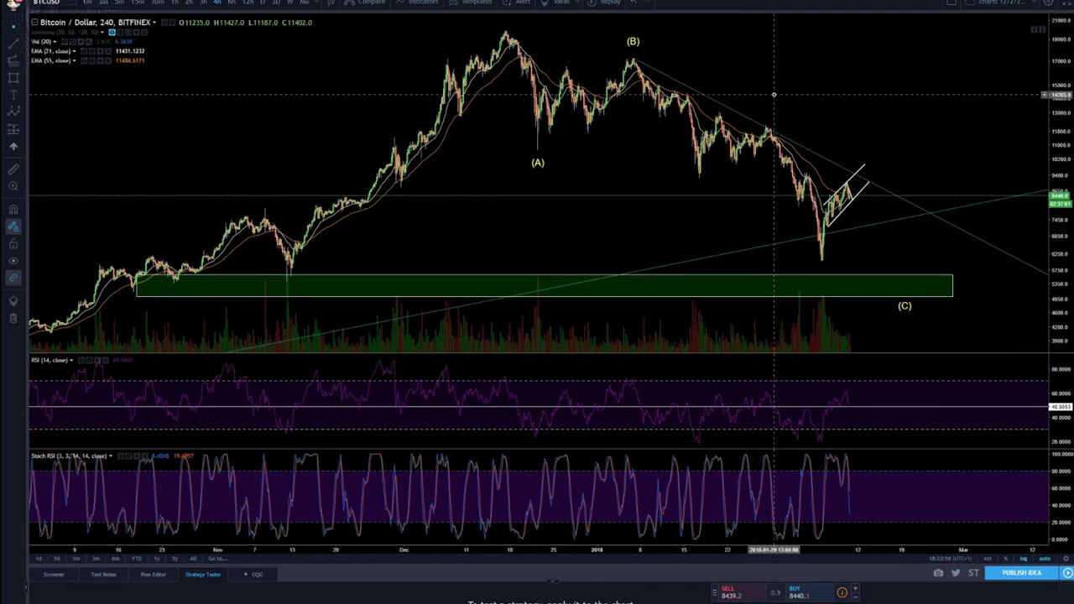
pyautogui.hscroll(3, 797, 101)
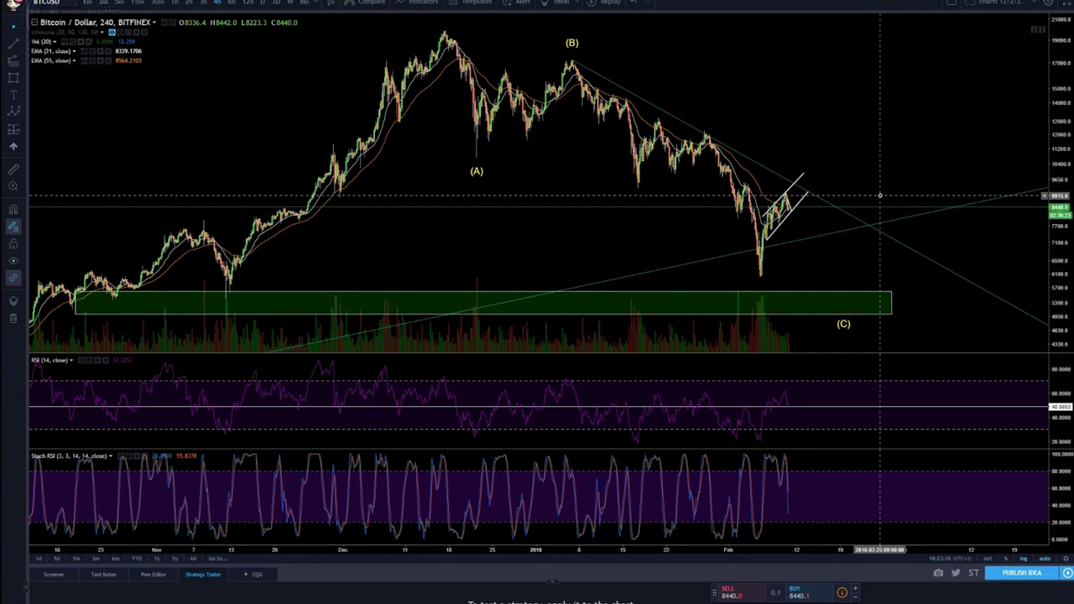
pyautogui.scroll(5, 873, 193)
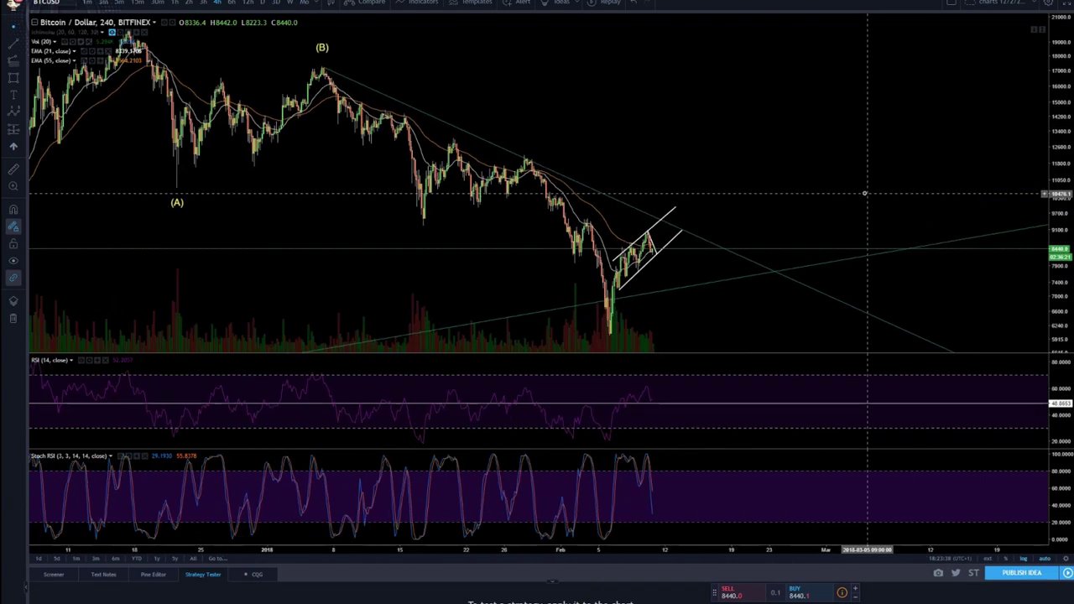
pyautogui.scroll(-5, 636, 189)
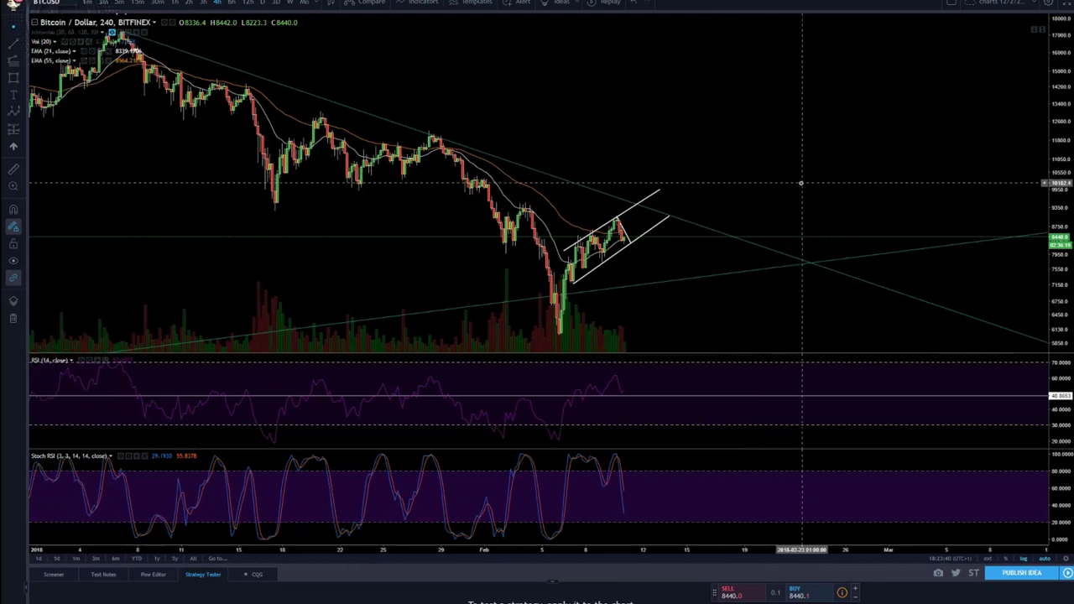
pyautogui.scroll(-3, 899, 245)
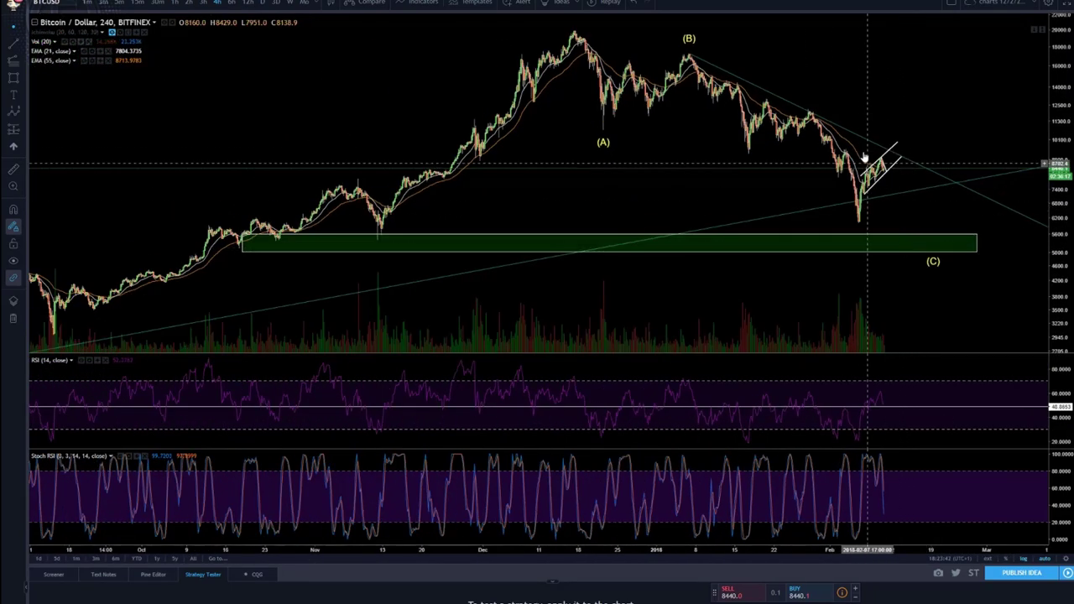
pyautogui.click(933, 261)
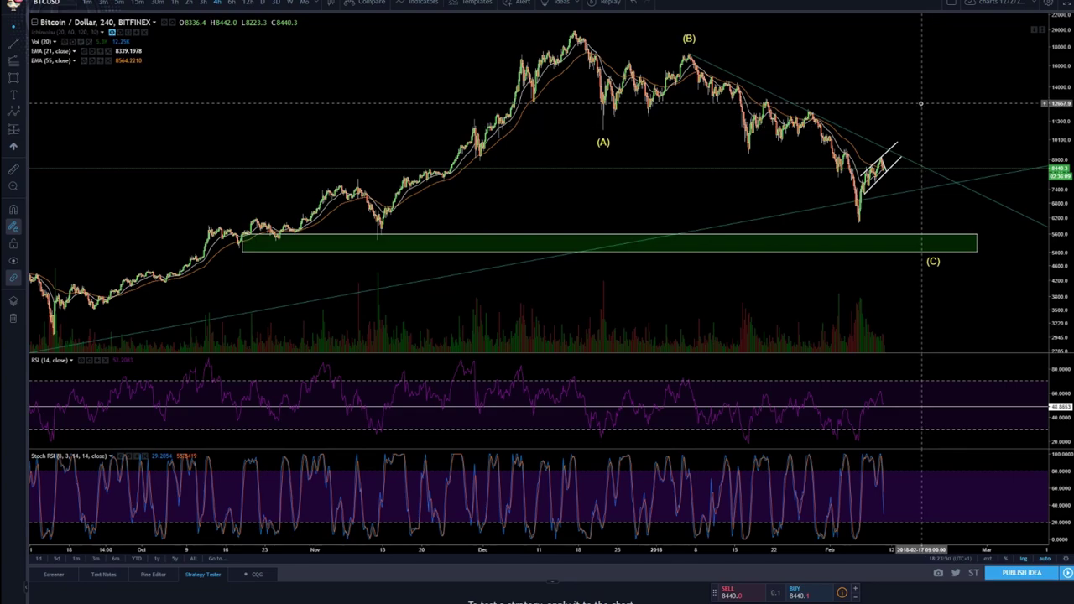
# Examine where the descending trend line and the long-term rising trend line converge beyond the latest 4-hour candles
pyautogui.scroll(5, 899, 125)
pyautogui.scroll(4, 892, 140)
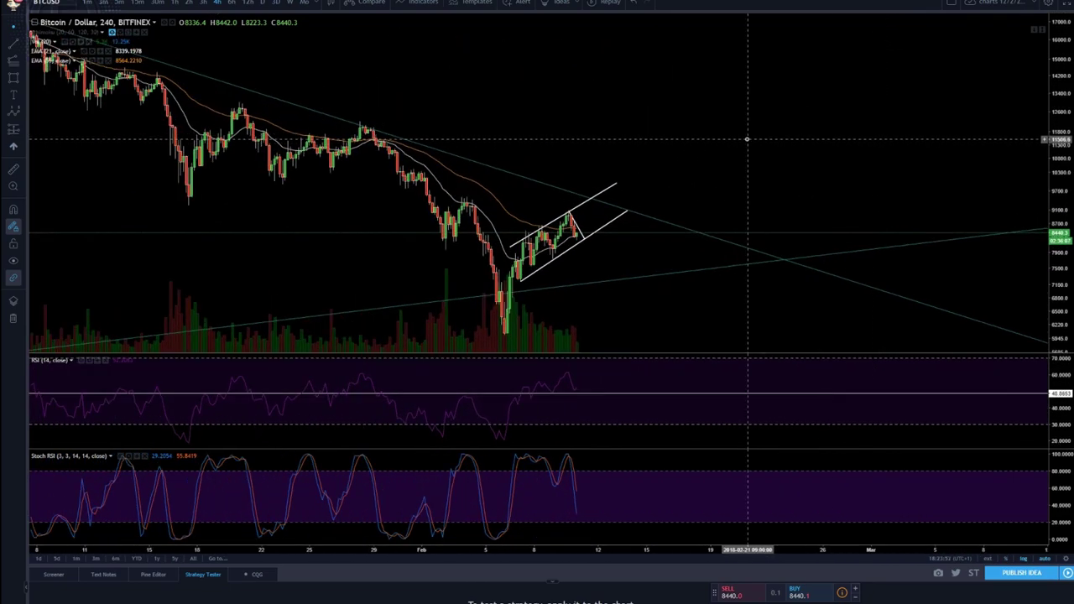
pyautogui.scroll(-3, 855, 148)
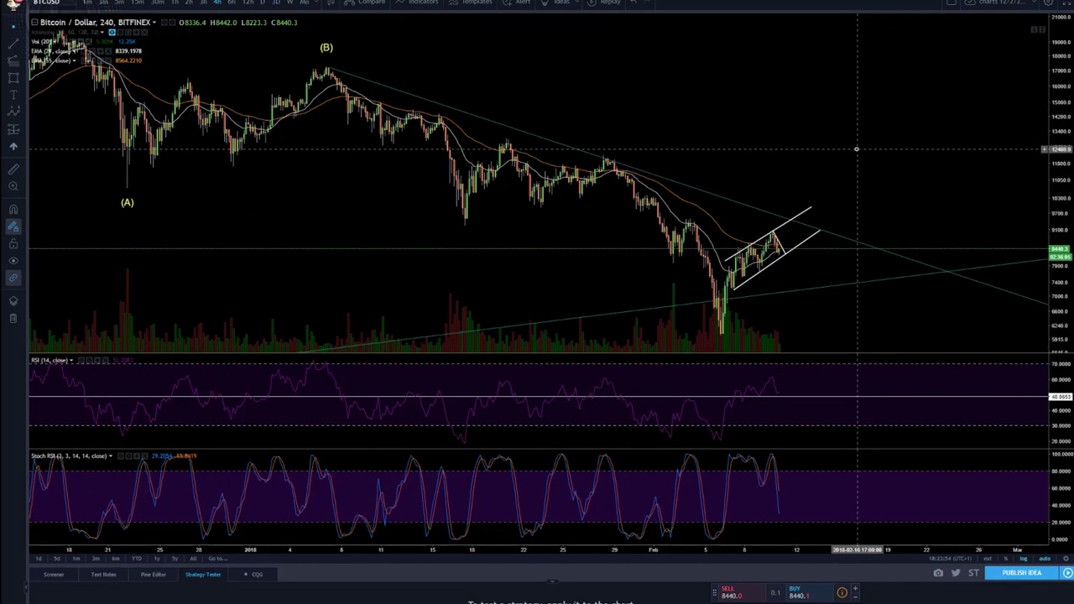
pyautogui.scroll(3, 856, 149)
pyautogui.scroll(-3, 863, 155)
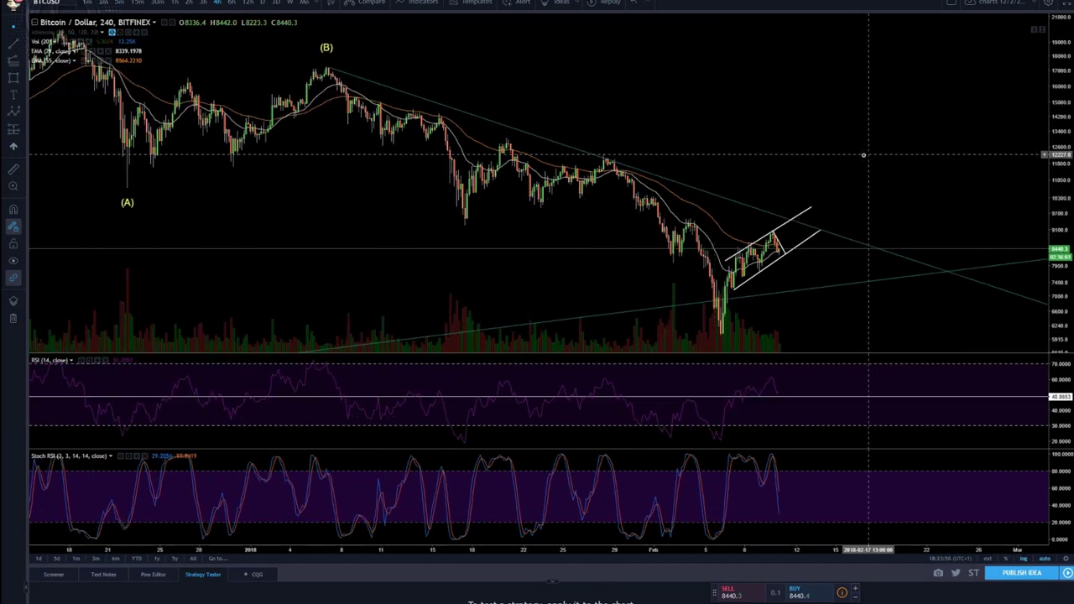
pyautogui.scroll(-3, 863, 156)
pyautogui.moveTo(762, 180); pyautogui.dragTo(587, 168)
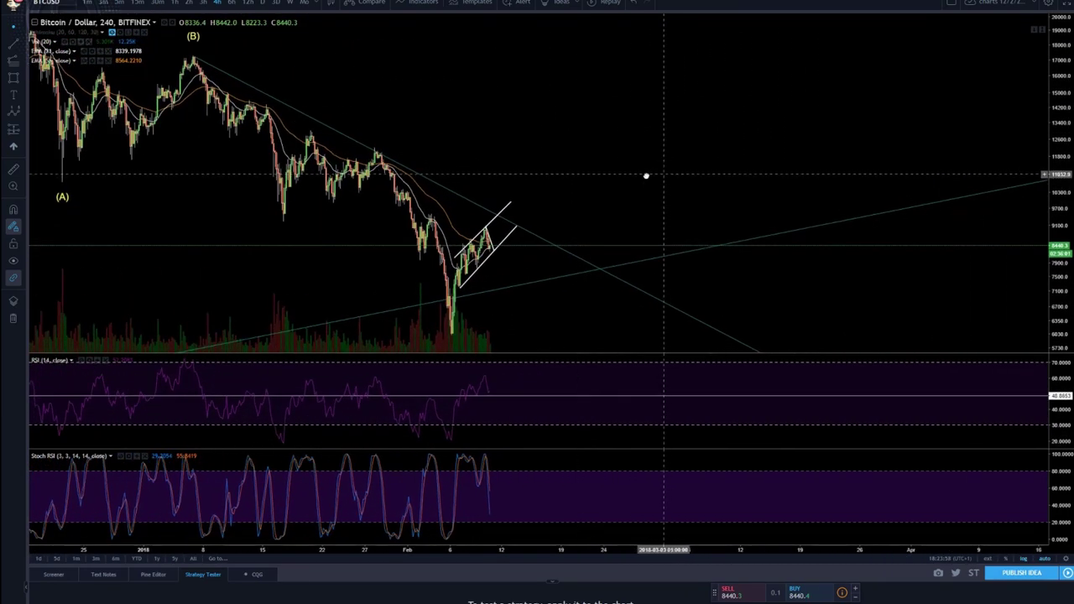
pyautogui.scroll(-2, 587, 178)
pyautogui.scroll(-2, 520, 175)
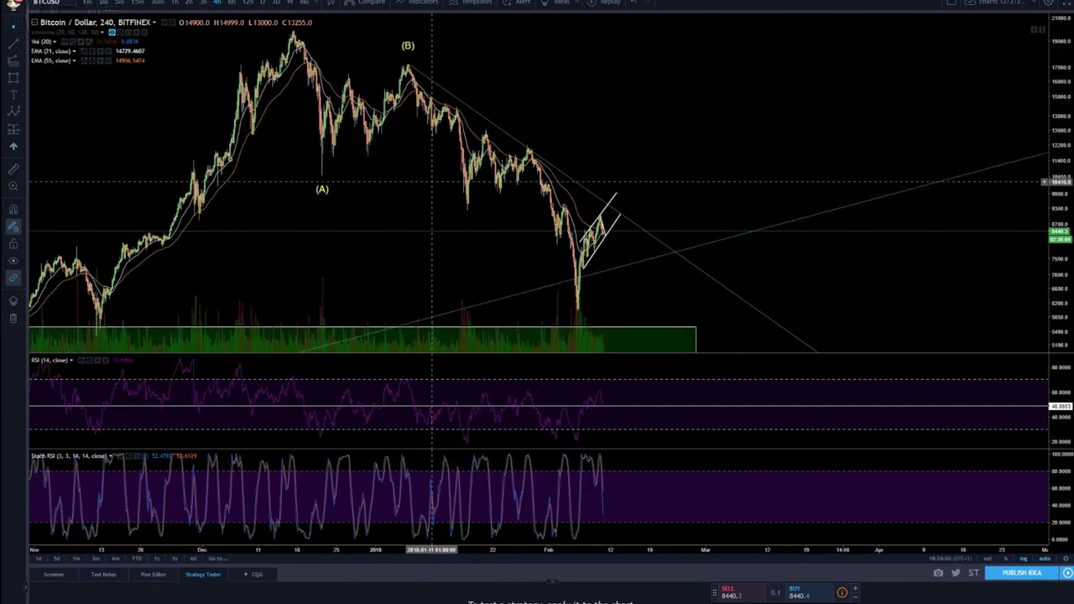
# Sketch a five-wave Elliott impulse from the February low near 6,064 to wave (5) at about 13,530, then remove it
pyautogui.click(13, 112)
pyautogui.click(578, 309)
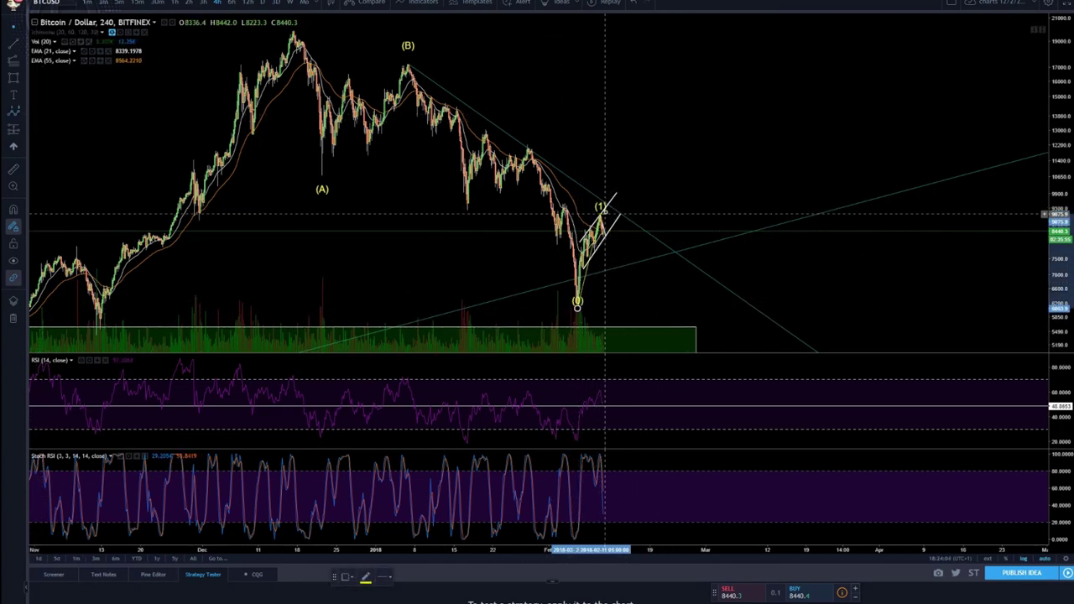
pyautogui.click(605, 214)
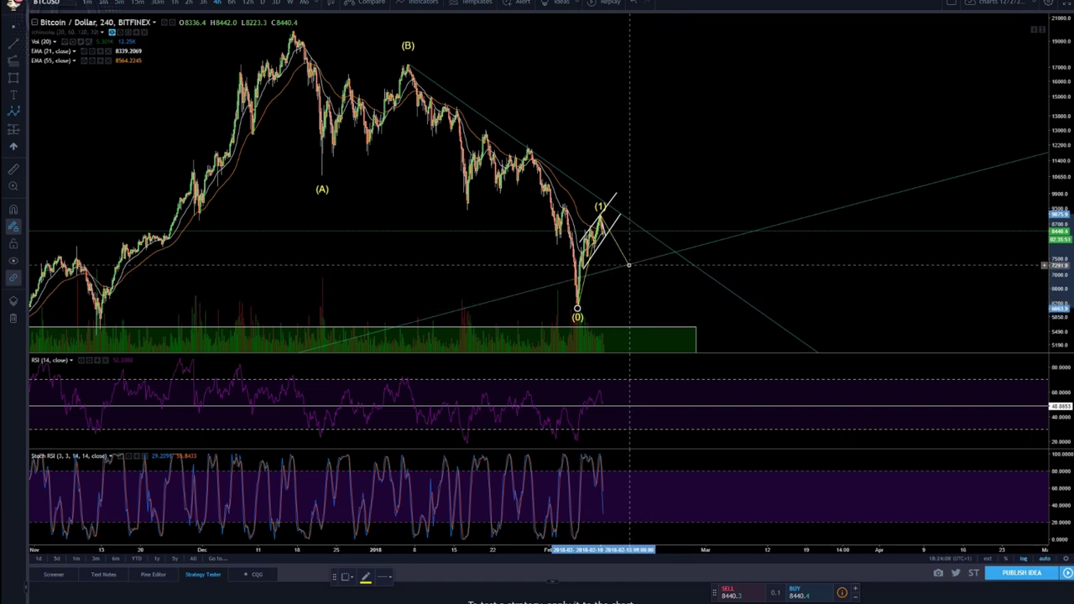
pyautogui.click(621, 266)
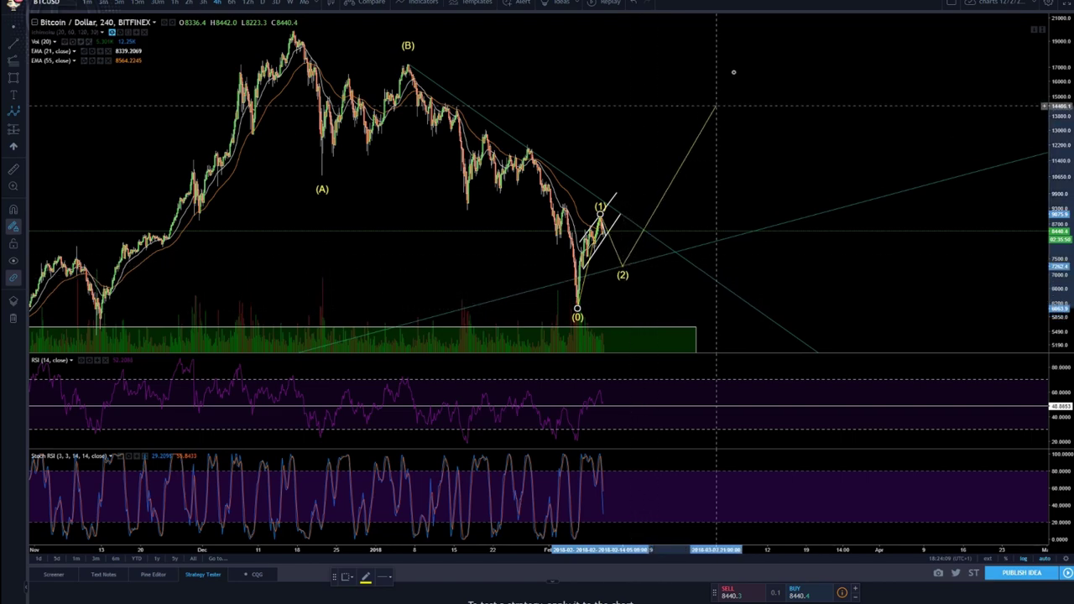
pyautogui.click(662, 158)
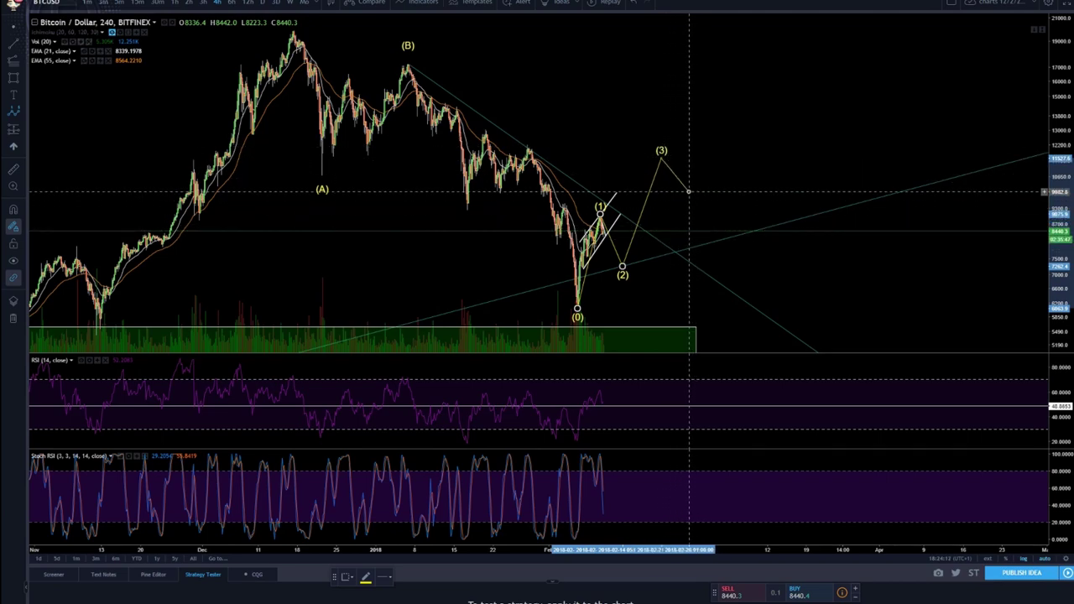
pyautogui.click(685, 204)
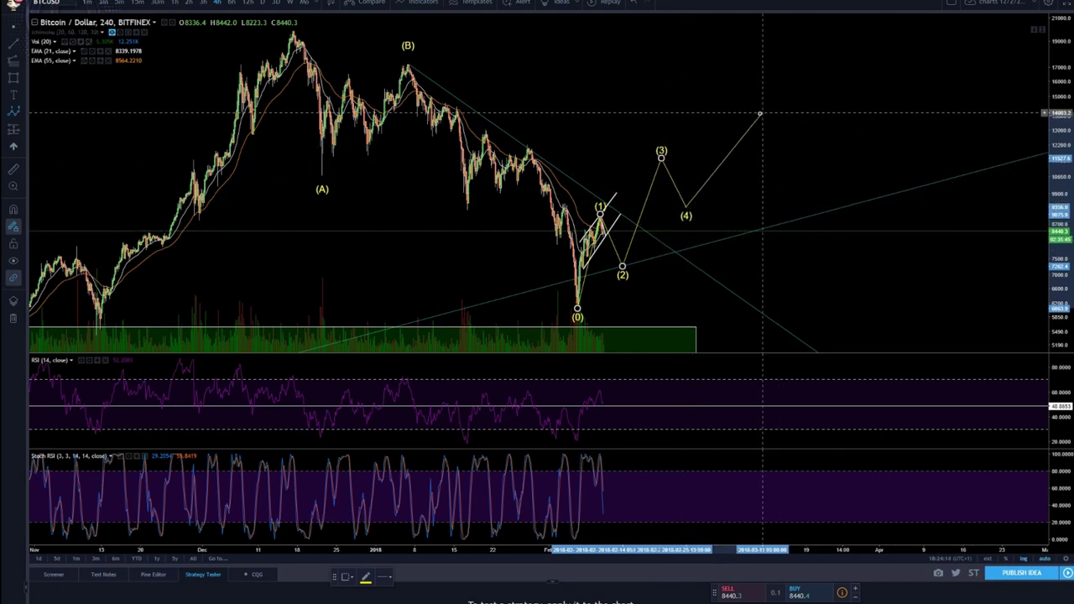
pyautogui.click(731, 120)
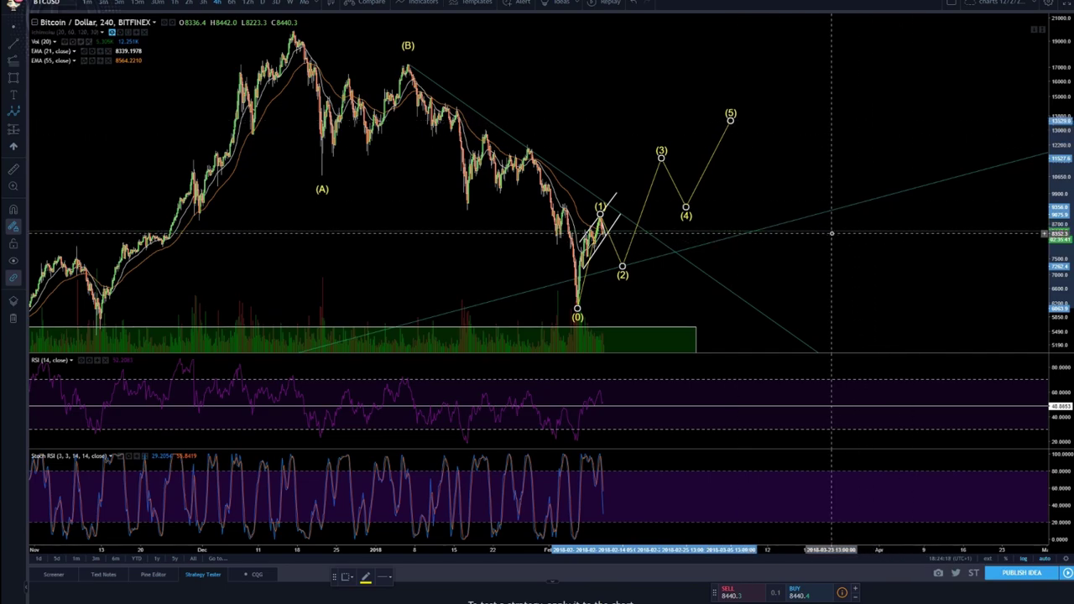
pyautogui.press('Delete')
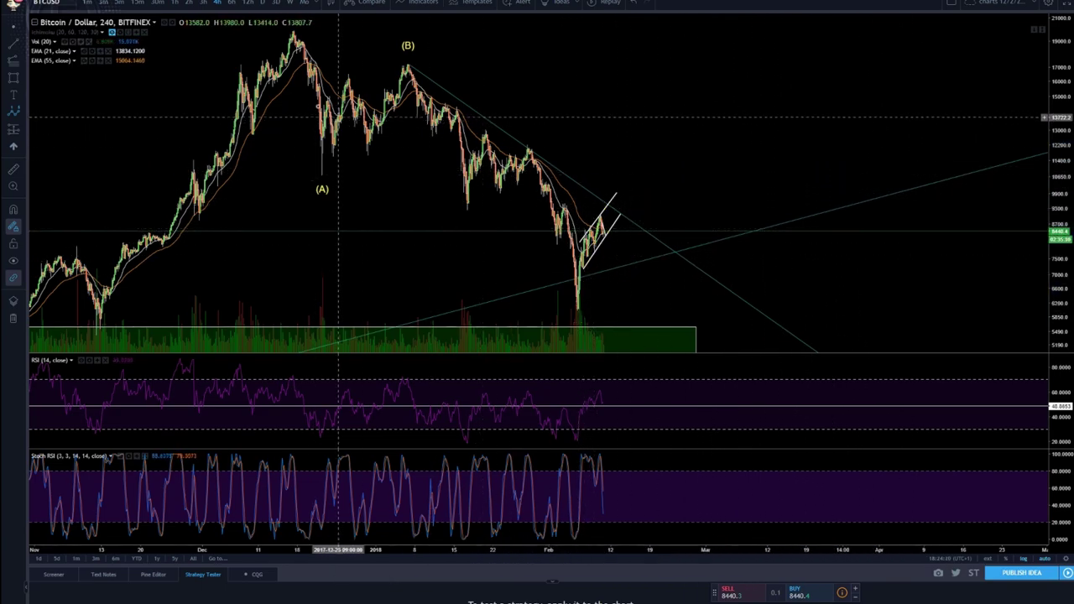
pyautogui.scroll(3, 781, 105)
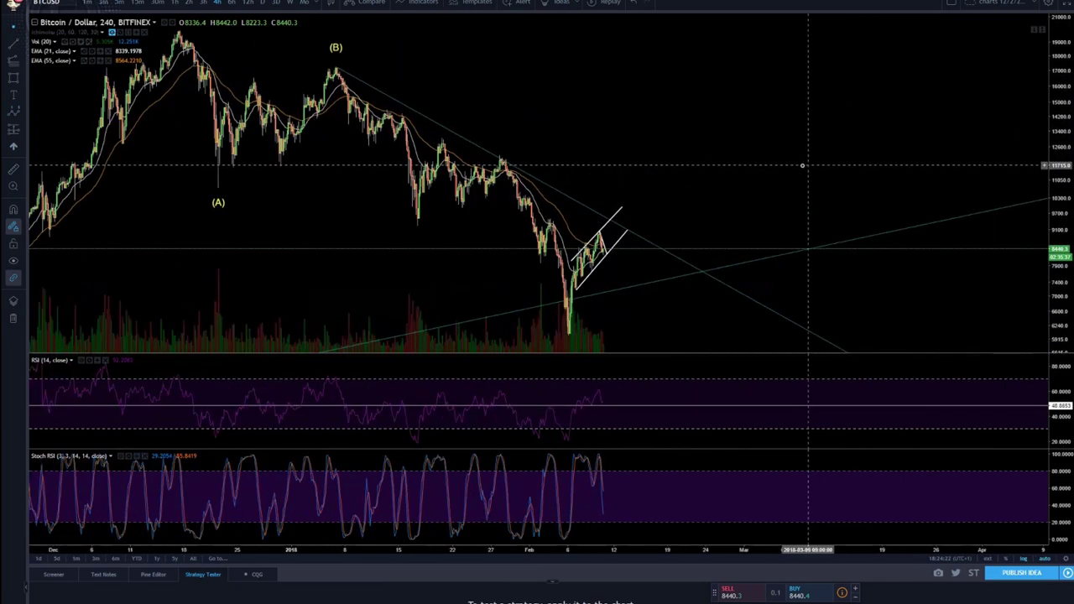
pyautogui.scroll(3, 789, 159)
pyautogui.scroll(2, 755, 172)
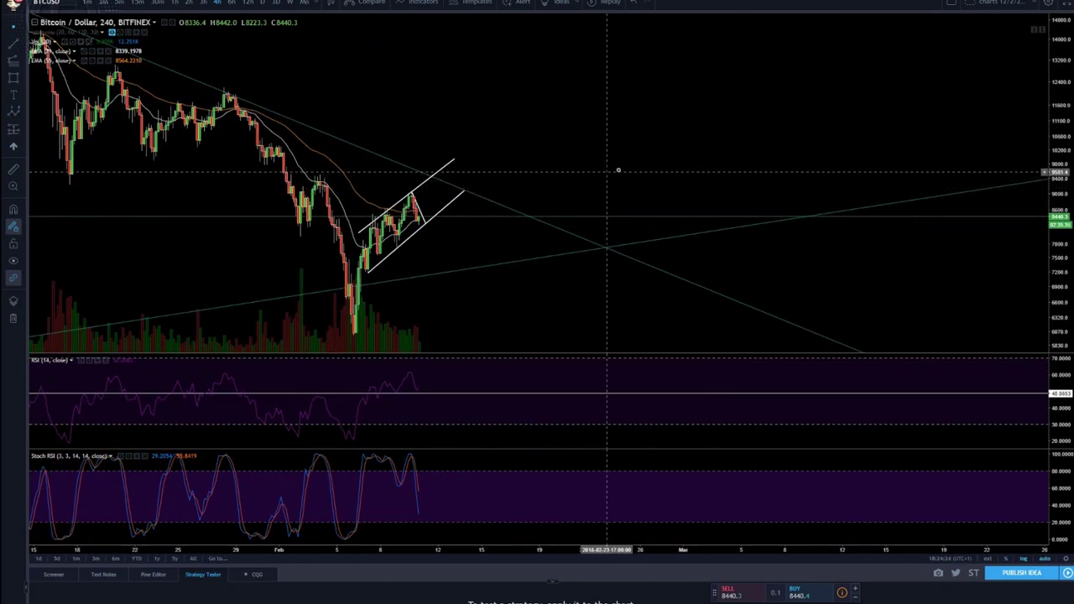
pyautogui.scroll(2, 618, 172)
# Switch to Telegram, open the Cryptopy's Block group and read through its February 10 messages down to the latest
pyautogui.hotkey('alt', 'Tab')
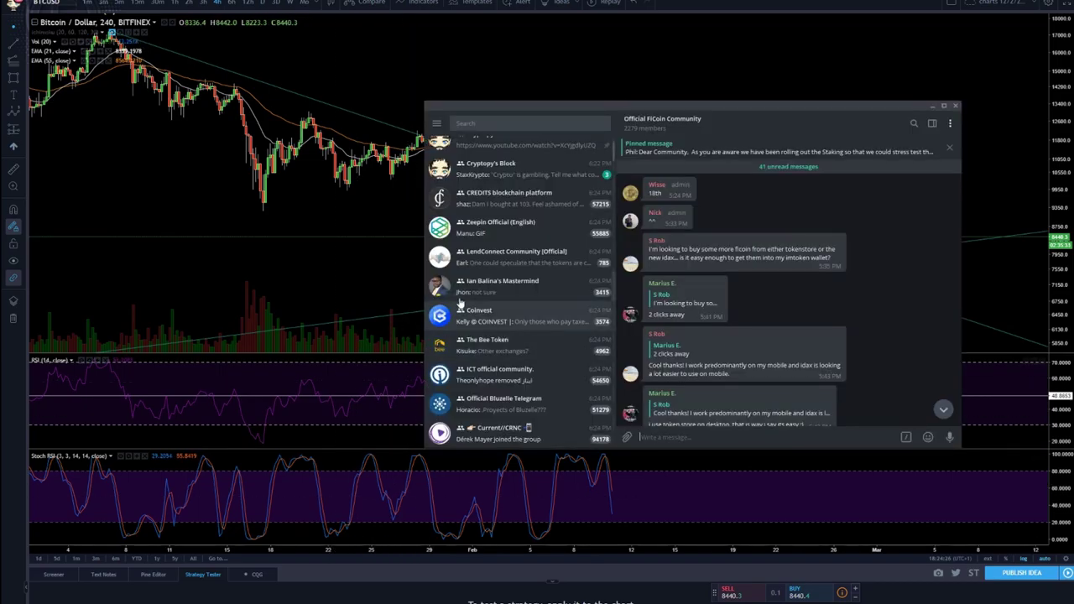
pyautogui.scroll(2, 506, 229)
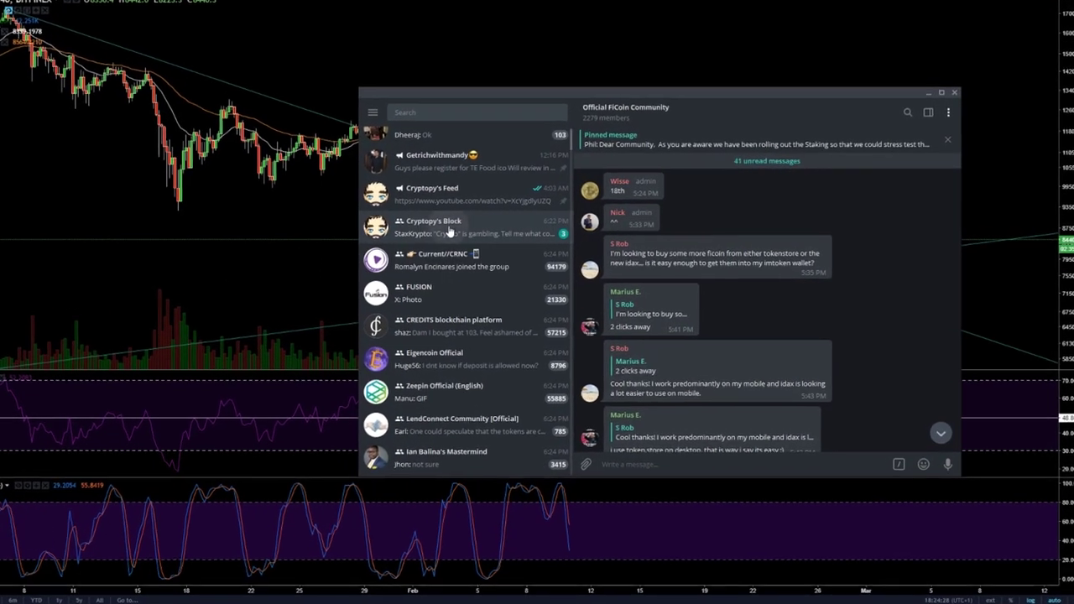
pyautogui.click(483, 227)
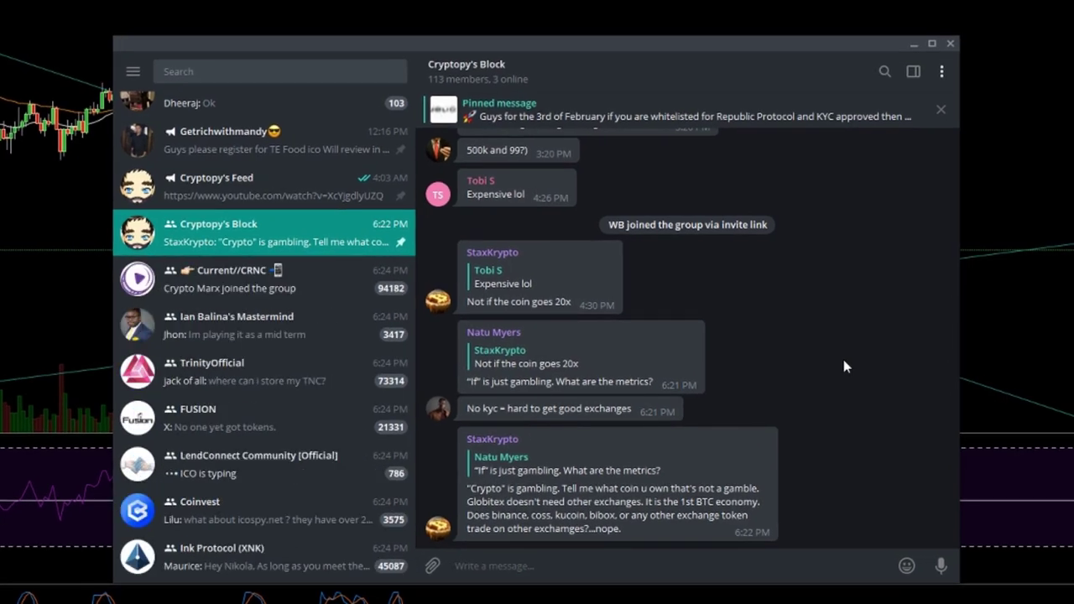
pyautogui.scroll(5, 844, 360)
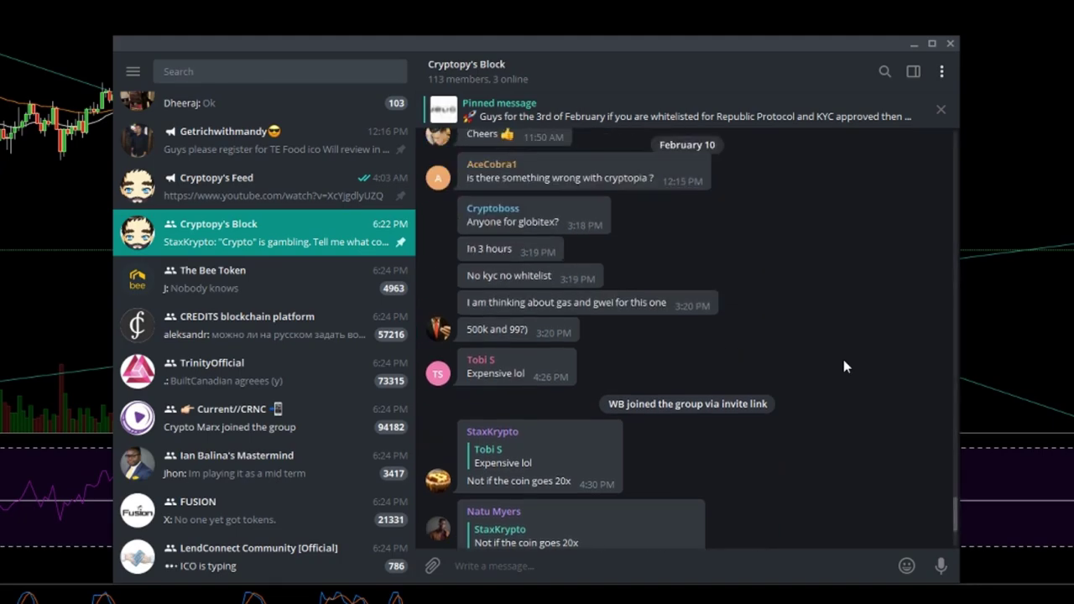
pyautogui.scroll(3, 844, 363)
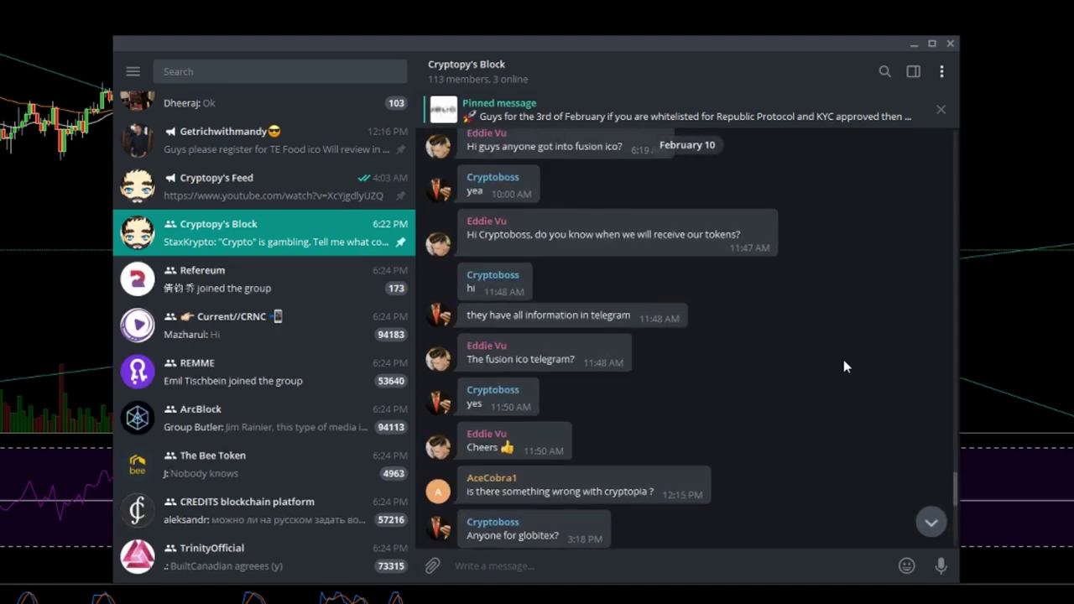
pyautogui.scroll(-6, 845, 362)
pyautogui.scroll(-5, 846, 366)
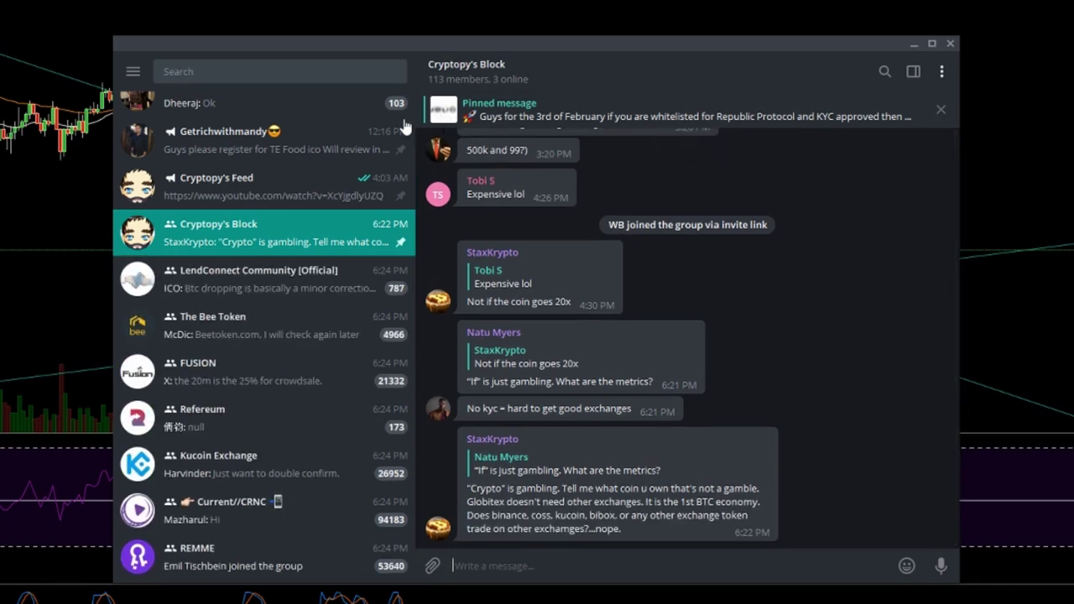
# Review the earlier posts in the Cryptopy's Feed channel, go back to its latest post and return to the Bitcoin/Dollar chart
pyautogui.click(281, 188)
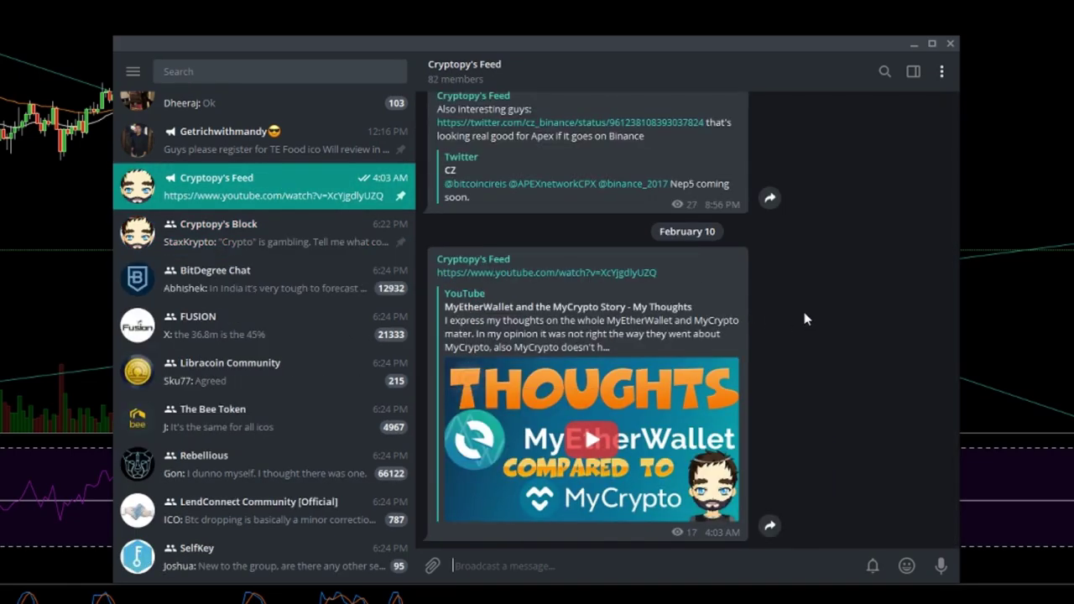
pyautogui.scroll(2, 804, 319)
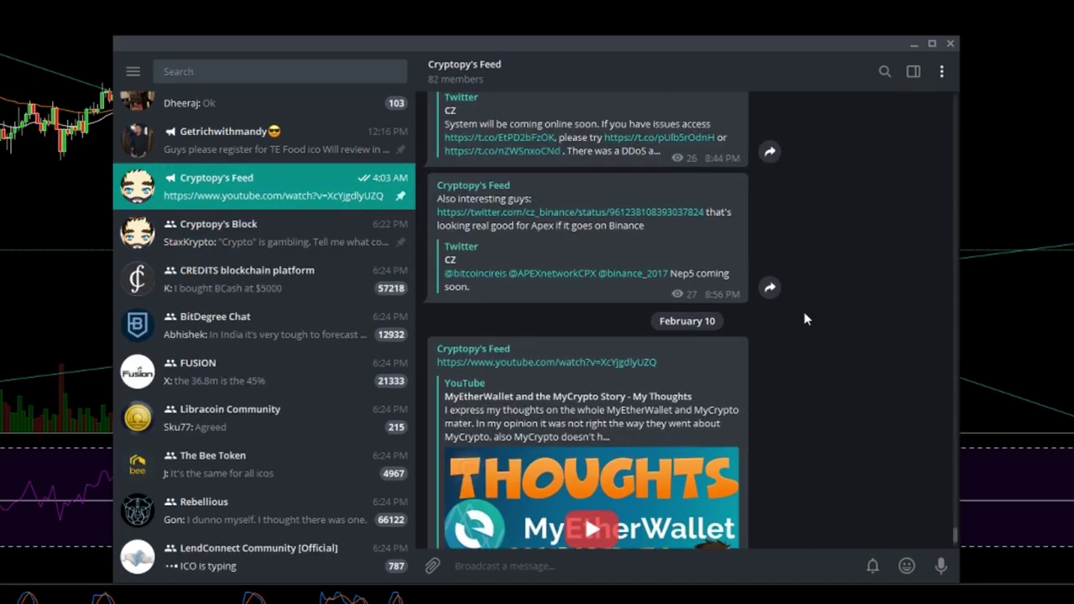
pyautogui.scroll(1, 804, 319)
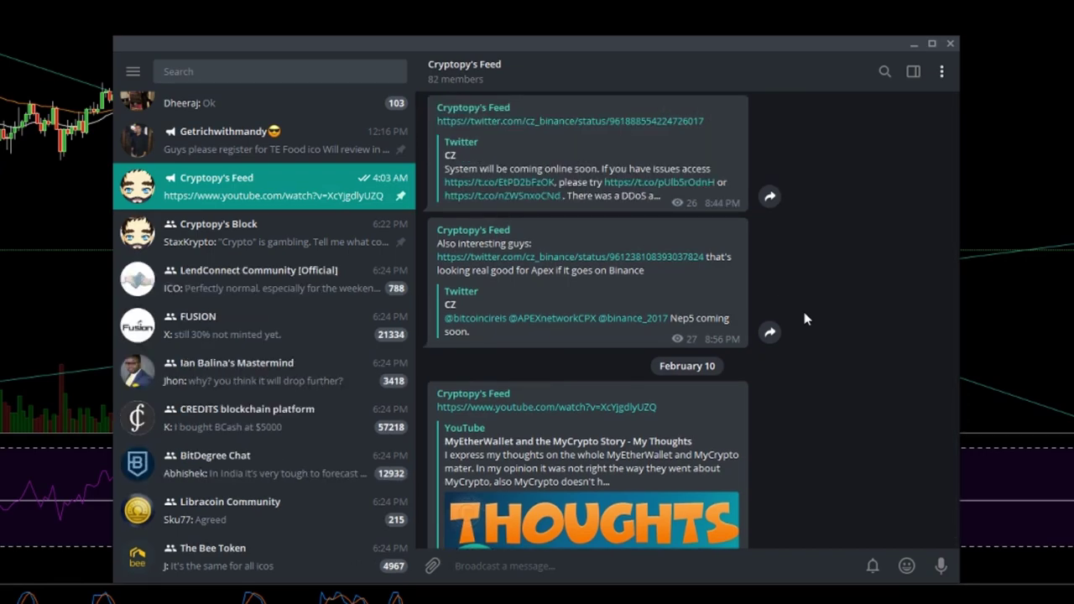
pyautogui.scroll(10, 804, 319)
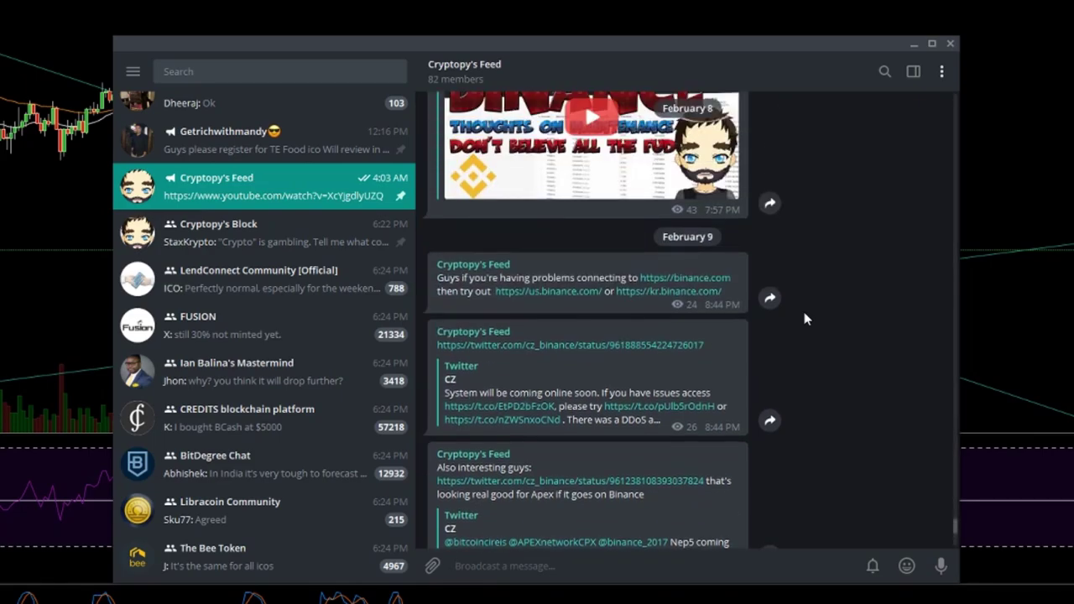
pyautogui.scroll(6, 804, 319)
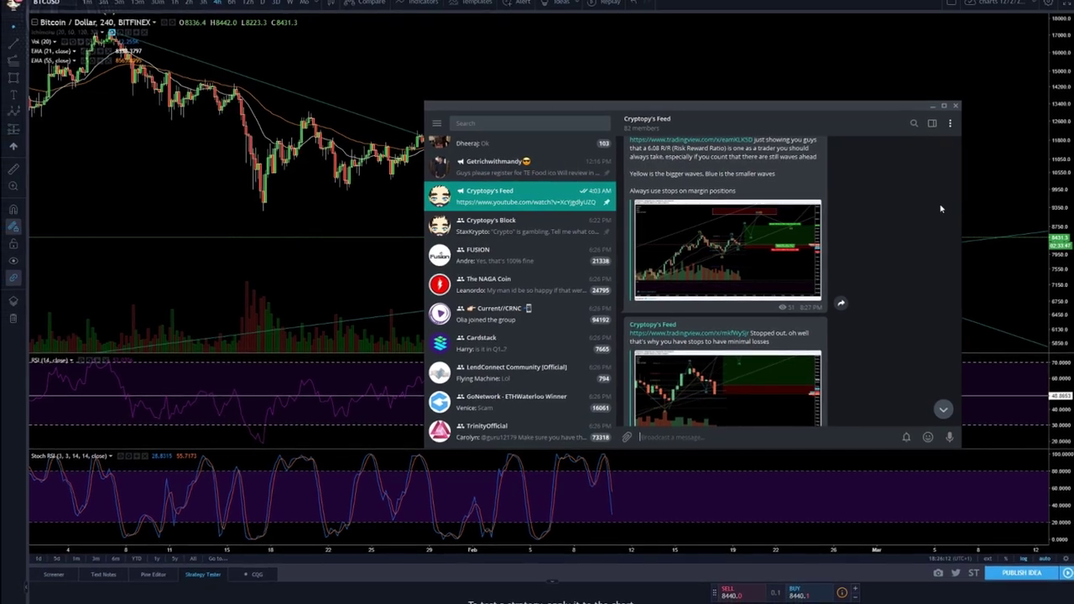
pyautogui.click(943, 409)
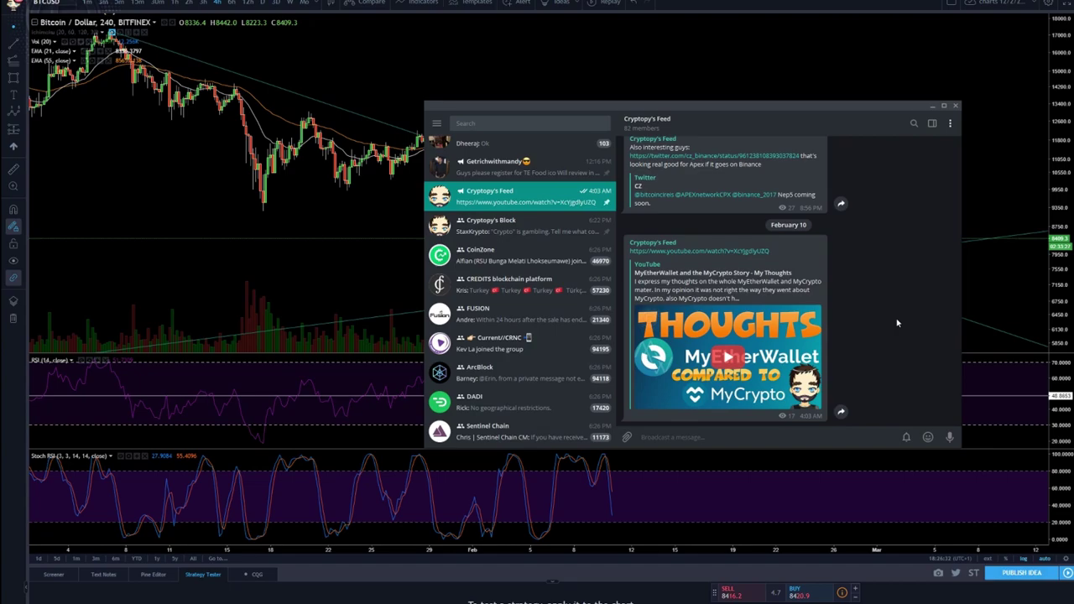
pyautogui.click(976, 298)
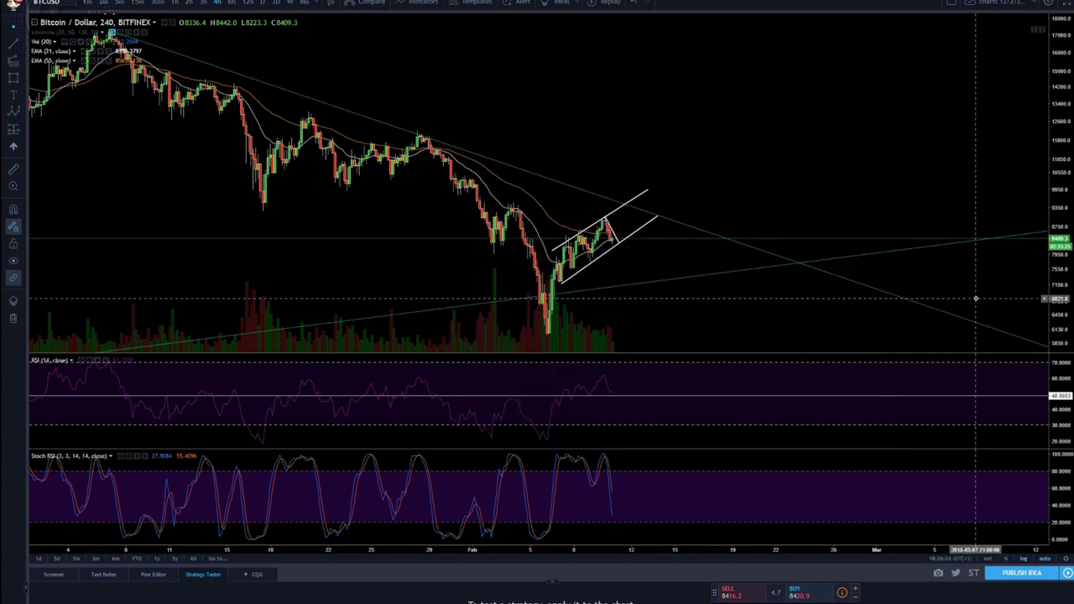